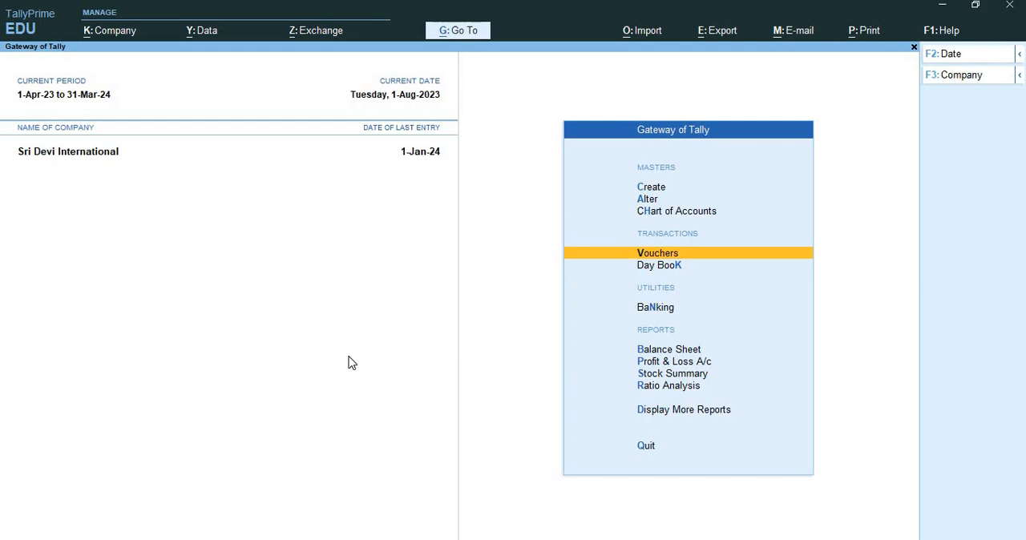
# Step: Start creating a new company named Emerald Shine Makers, using the same text as its mailing name
pyautogui.press('alt')
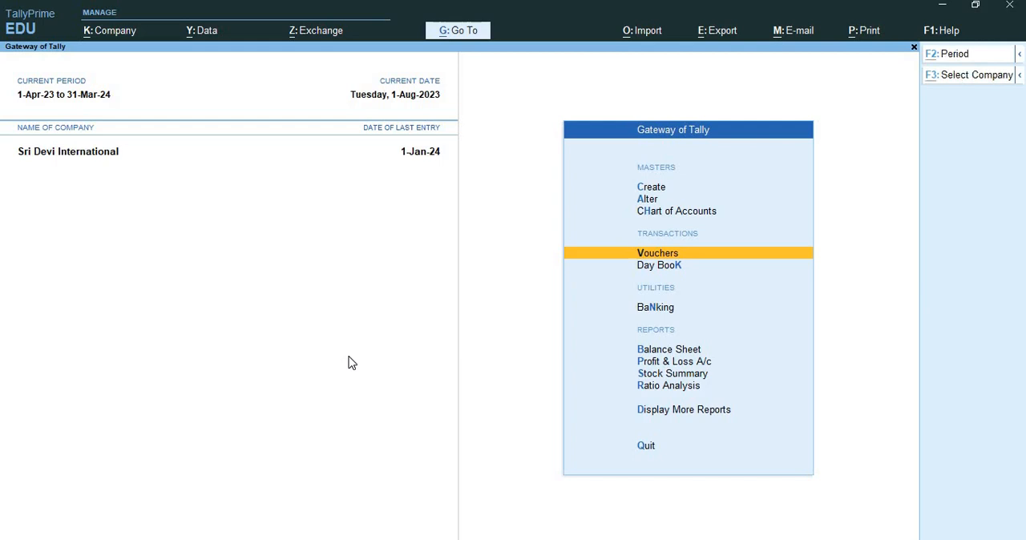
pyautogui.hotkey('alt', 'k')
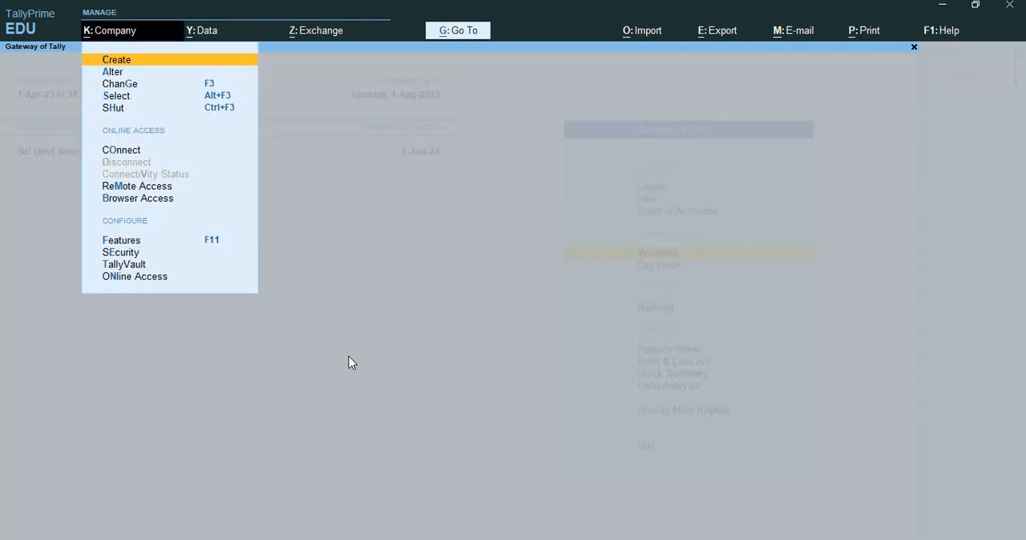
pyautogui.press('Return')
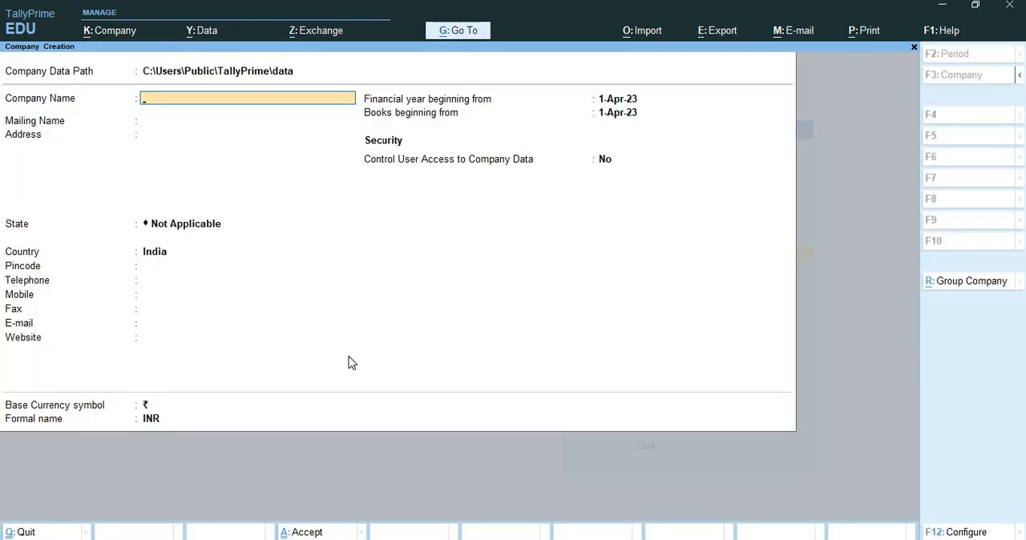
pyautogui.write('Emerald Shine Make')
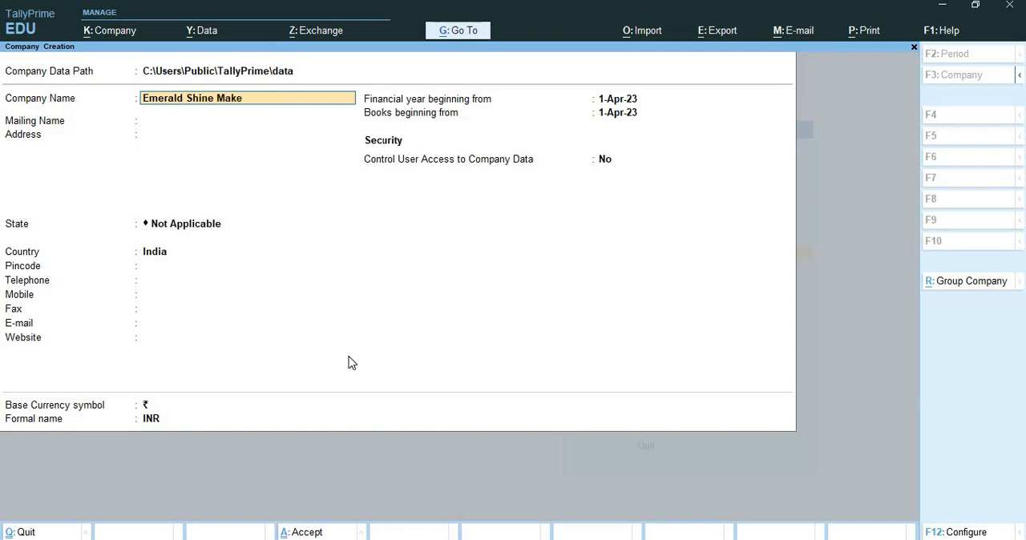
pyautogui.press('Return')
pyautogui.press('Return')
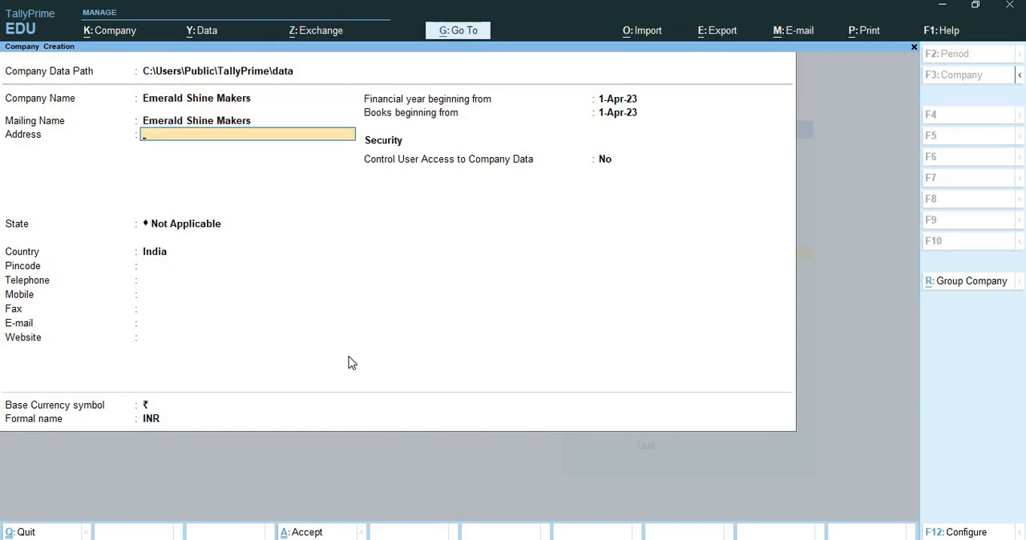
# Step: Fill in the new company's postal address on a single address line
pyautogui.write('M-Block No-534,  Kosapet, L')
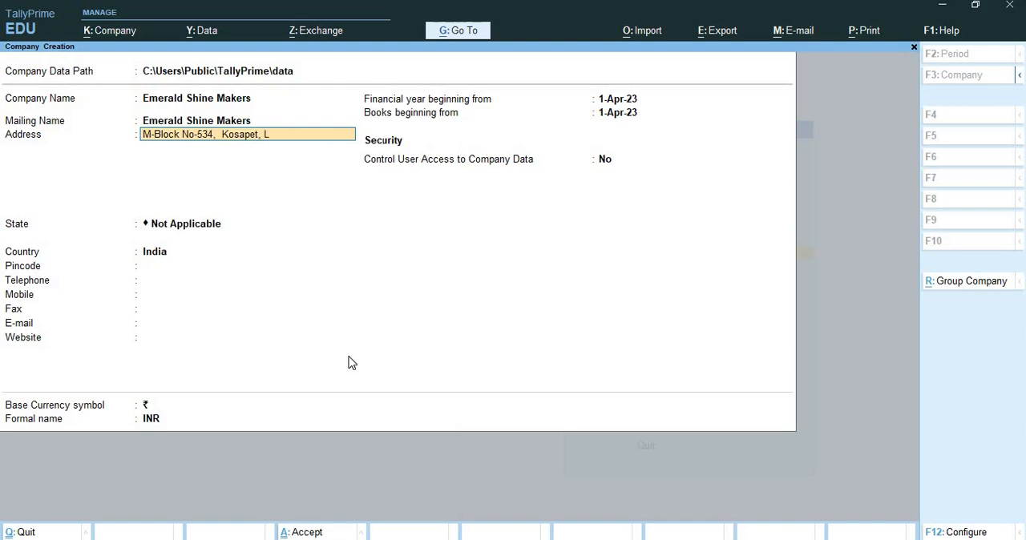
pyautogui.write('umbini Square, Chennai')
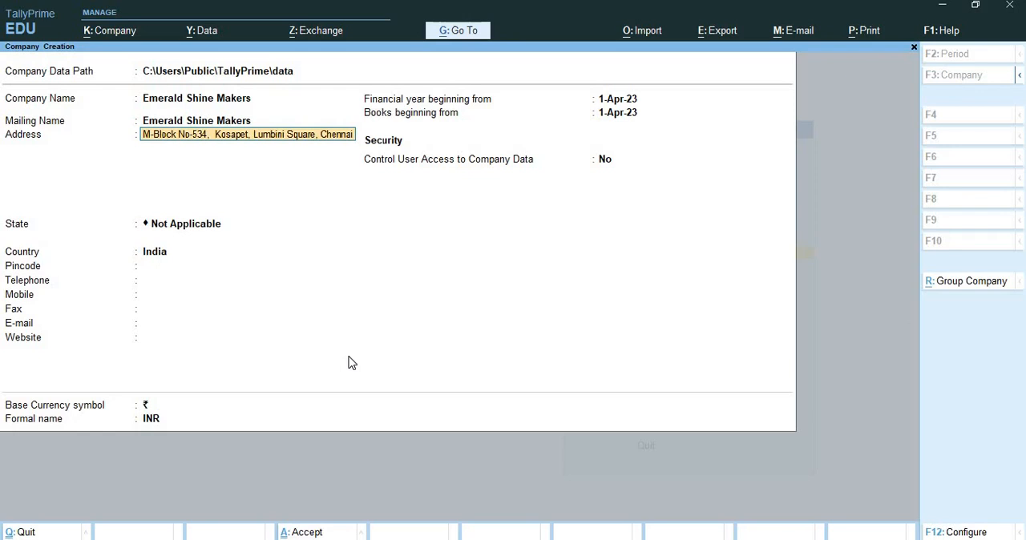
pyautogui.press('Return')
pyautogui.press('Return')
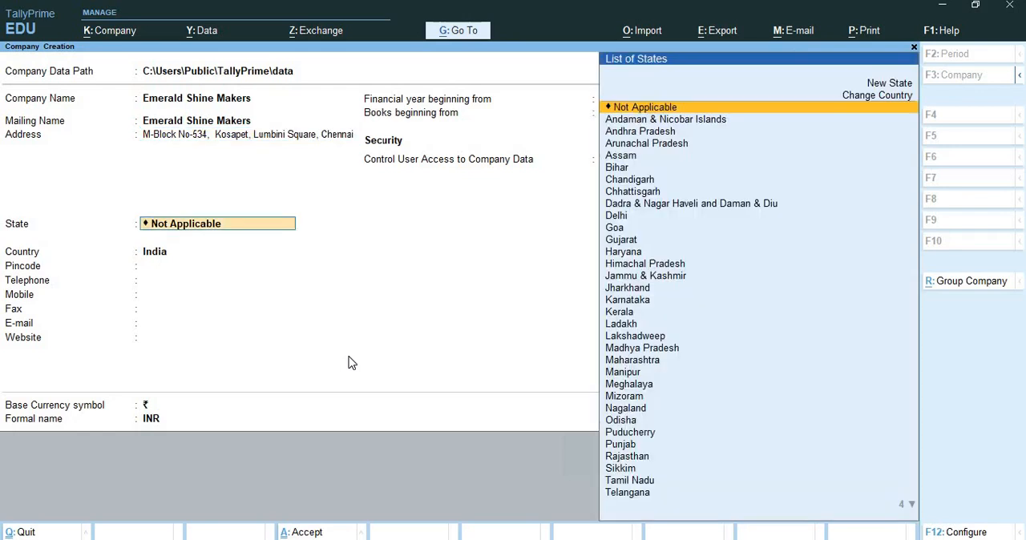
# Step: Set the company's state to Tamil Nadu, enter its postal code, and leave the telephone, mobile and fax fields blank
pyautogui.write('Tami')
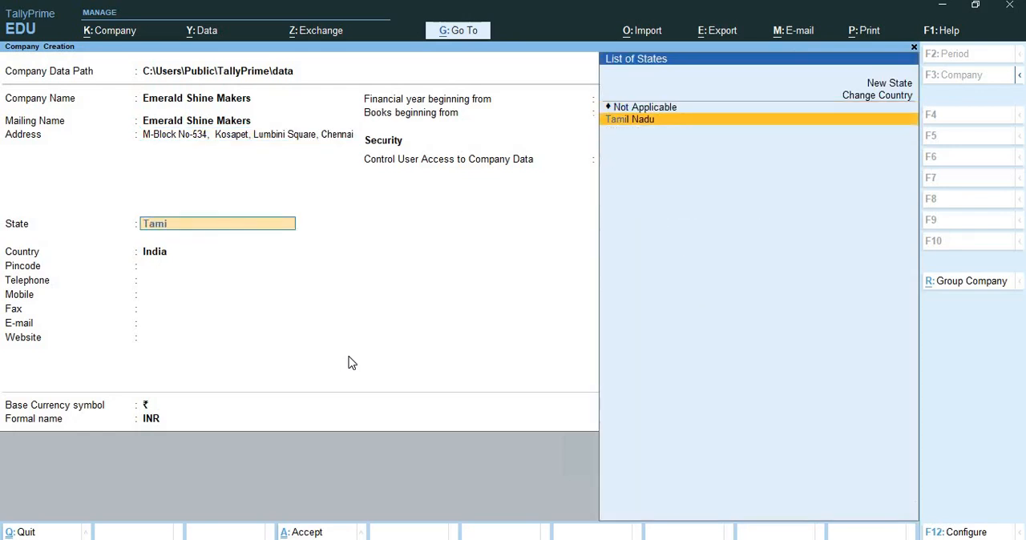
pyautogui.press('Return')
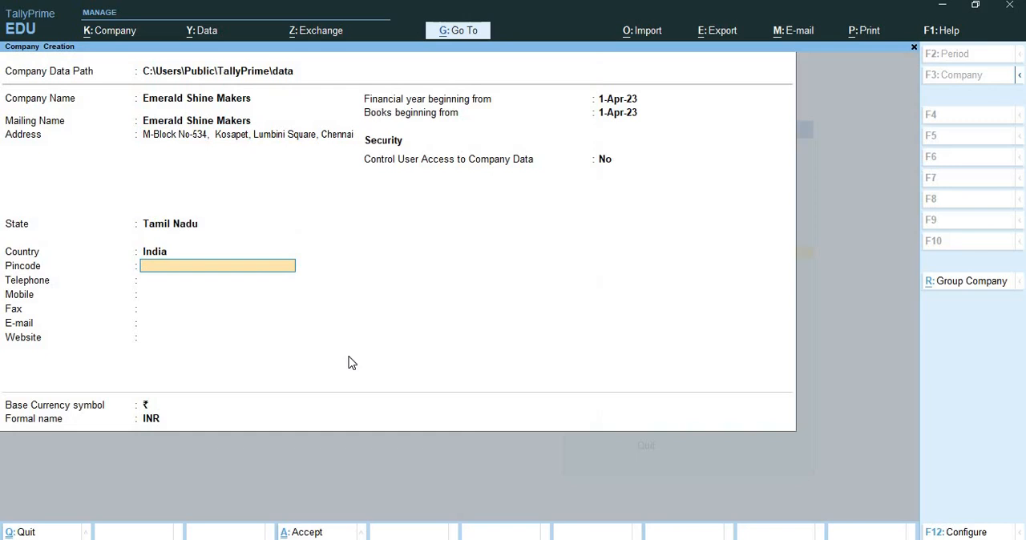
pyautogui.write('600001')
pyautogui.press('Return')
pyautogui.press('Return')
pyautogui.press('Return')
pyautogui.press('Return')
pyautogui.press('Return')
pyautogui.press('Return')
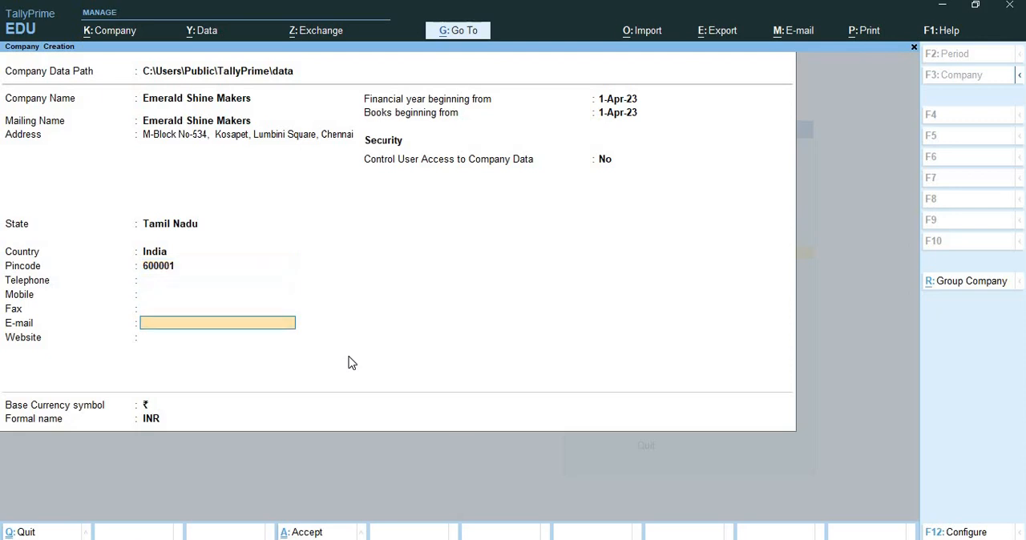
# Step: Create the company without an e-mail or website, keeping the remaining defaults, and accept its default feature settings
pyautogui.press('Return')
pyautogui.press('Return')
pyautogui.press('Return')
pyautogui.press('Return')
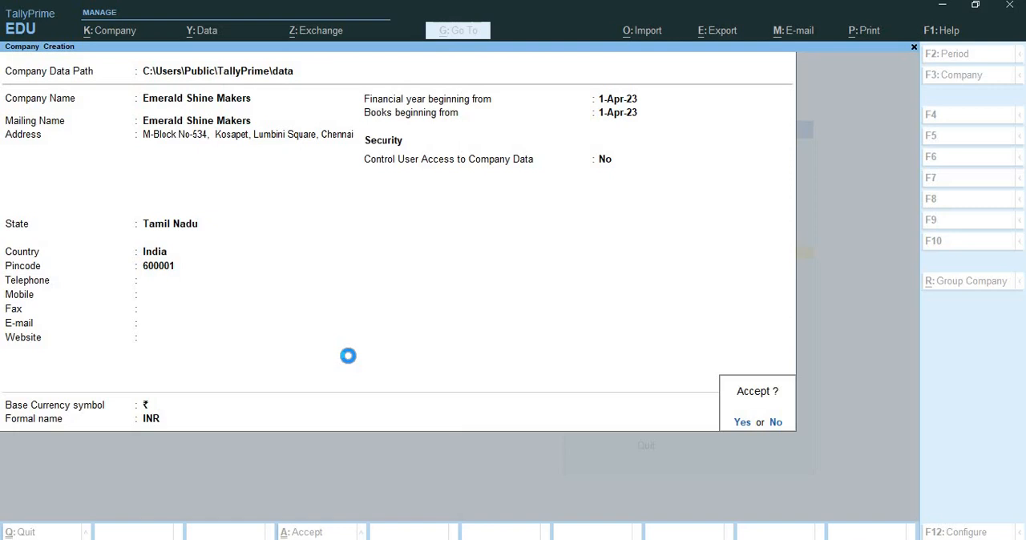
pyautogui.press('Return')
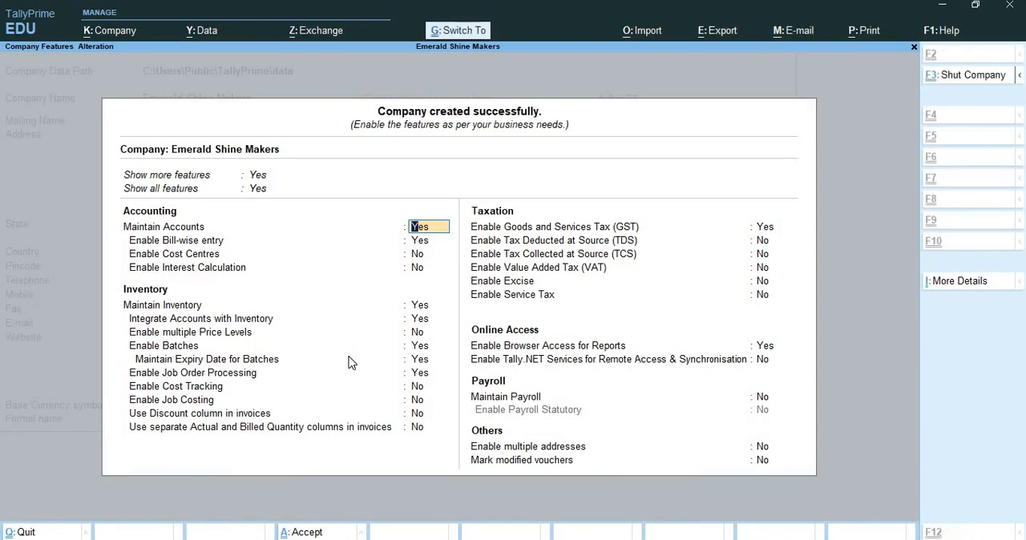
pyautogui.hotkey('ctrl', 'a')
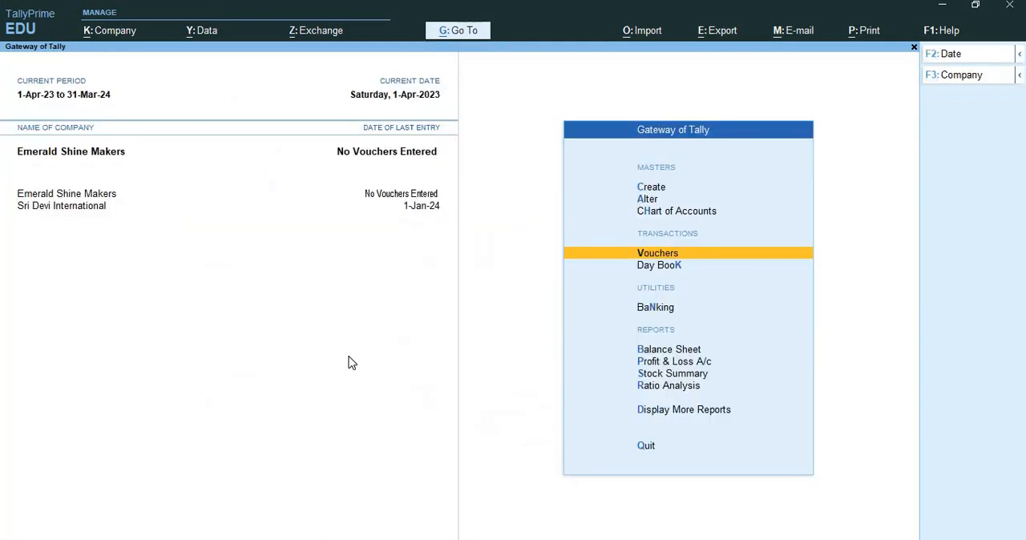
# Step: Shut the Sri Devi International company so that only Emerald Shine Makers stays loaded
pyautogui.press('ctrl')
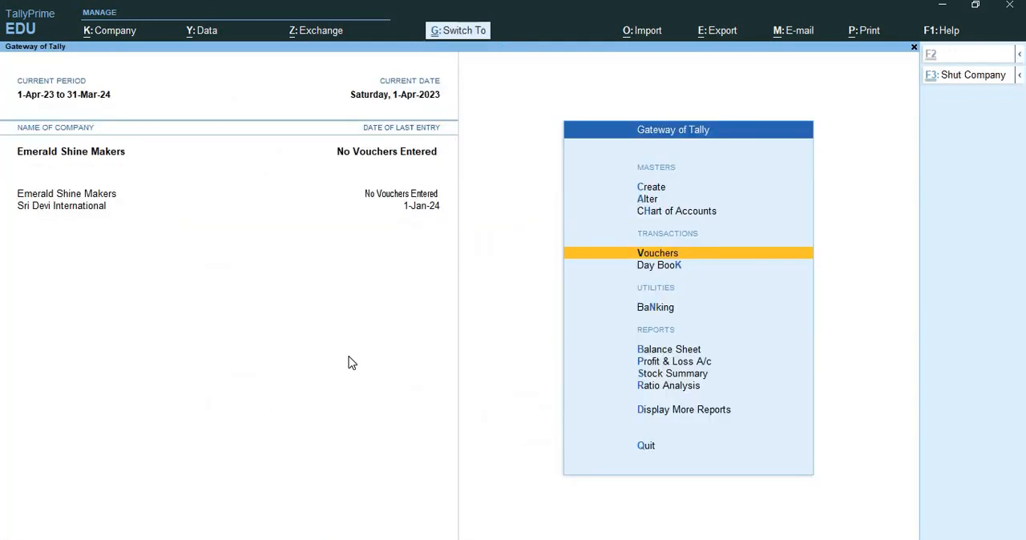
pyautogui.hotkey('ctrl', 'F3')
pyautogui.press('Down')
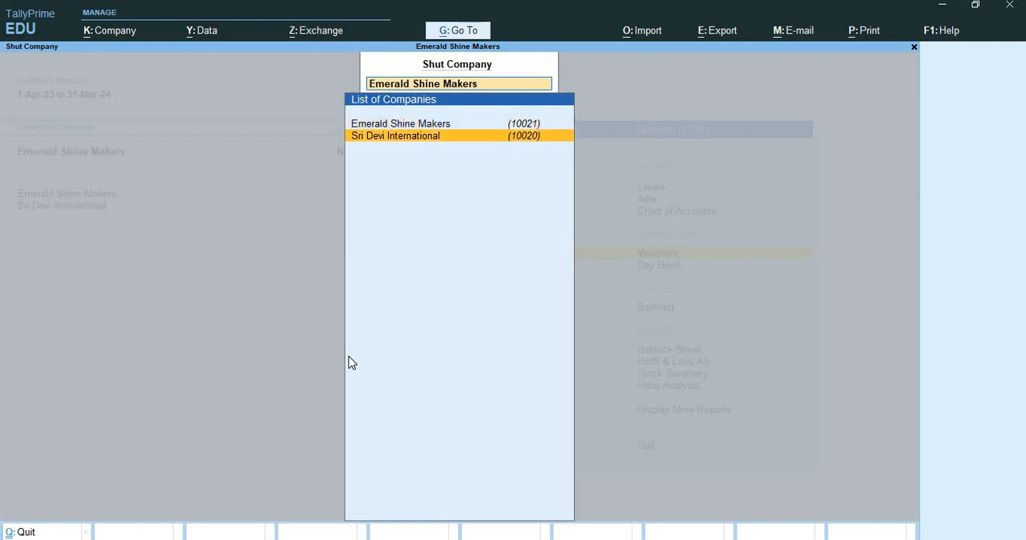
pyautogui.press('Return')
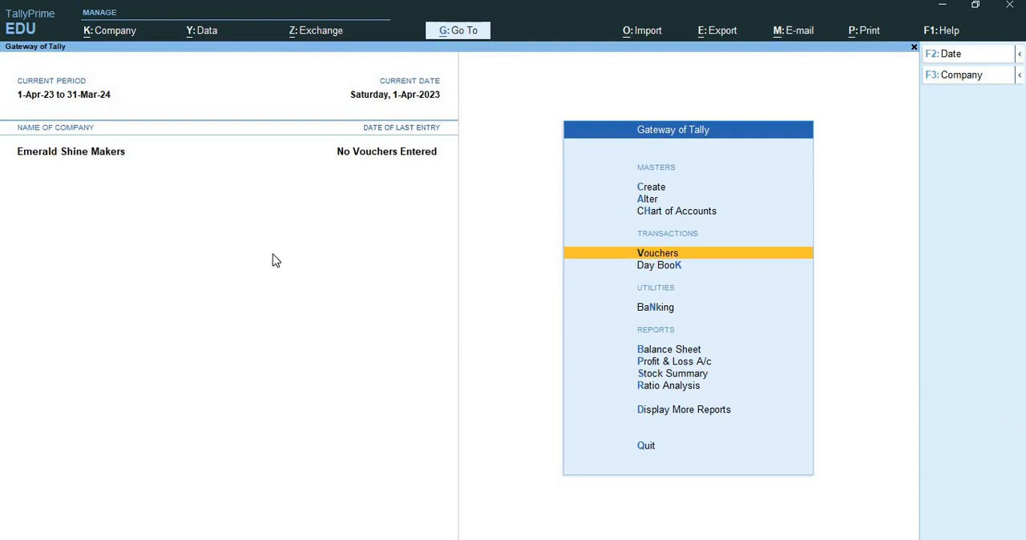
# Step: Enable multiple price levels in the Emerald Shine Makers company features and save the settings
pyautogui.press('F11')
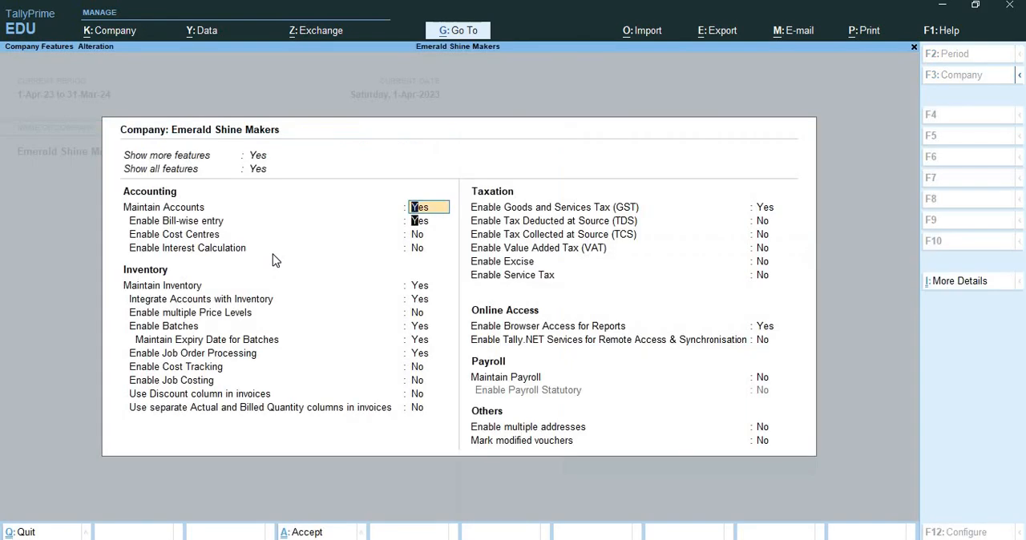
pyautogui.press('Return')
pyautogui.press('Return')
pyautogui.press('Return')
pyautogui.press('Return')
pyautogui.press('Return')
pyautogui.press('Return')
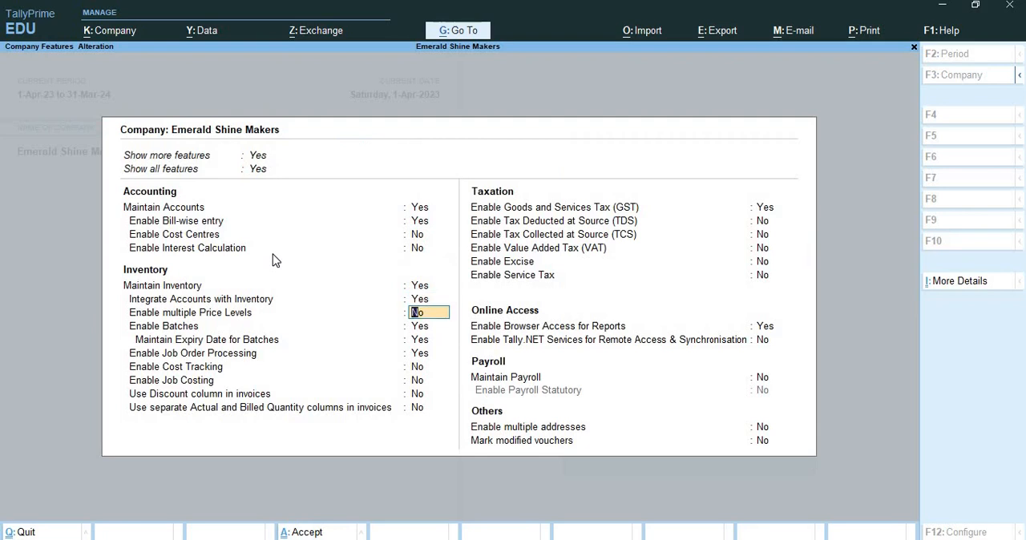
pyautogui.write('yes')
pyautogui.press('Return')
pyautogui.press('Return')
pyautogui.press('Return')
pyautogui.press('Return')
pyautogui.press('Return')
pyautogui.press('Return')
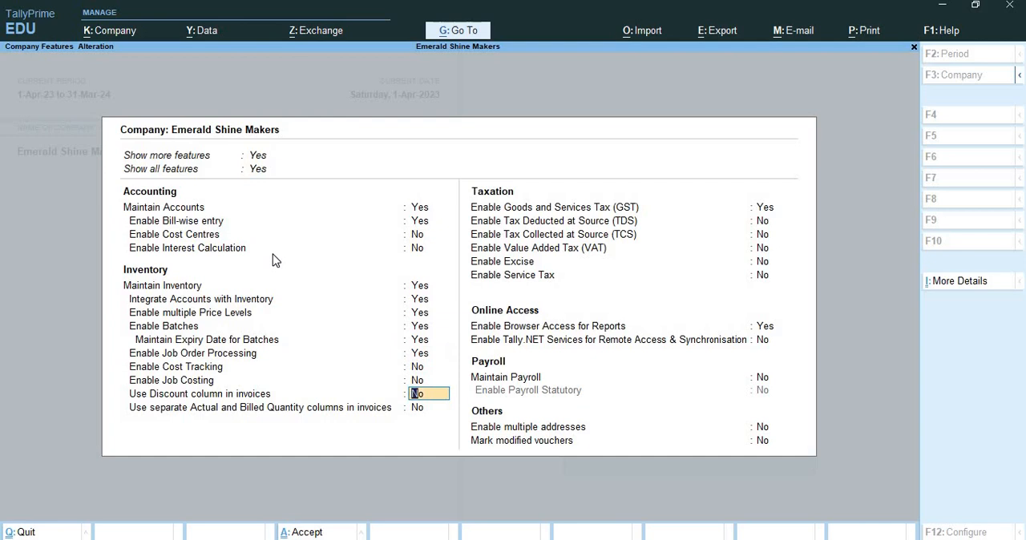
pyautogui.press('Return')
pyautogui.hotkey('ctrl', 'a')
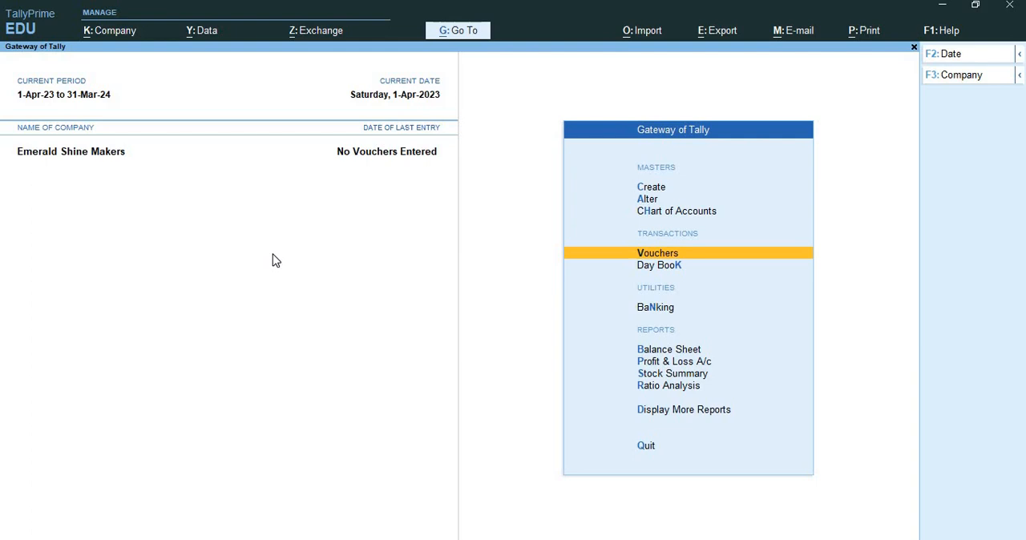
# Step: Create a company price level named Retail PL-1 as the first entry
pyautogui.press('Up')
pyautogui.press('Up')
pyautogui.press('Up')
pyautogui.press('Return')
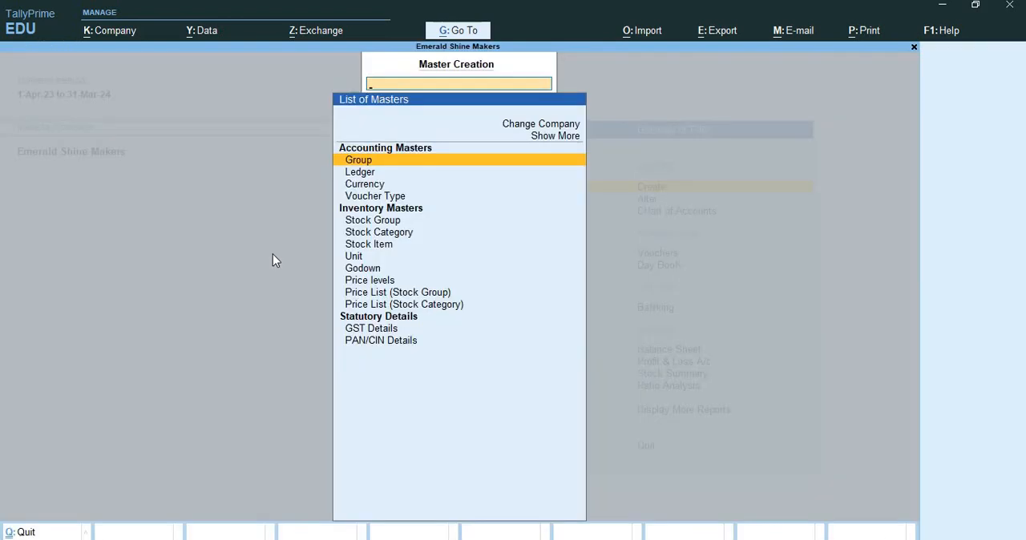
pyautogui.press('Down')
pyautogui.press('Down')
pyautogui.press('Down')
pyautogui.press('Down')
pyautogui.press('Down')
pyautogui.press('Down')
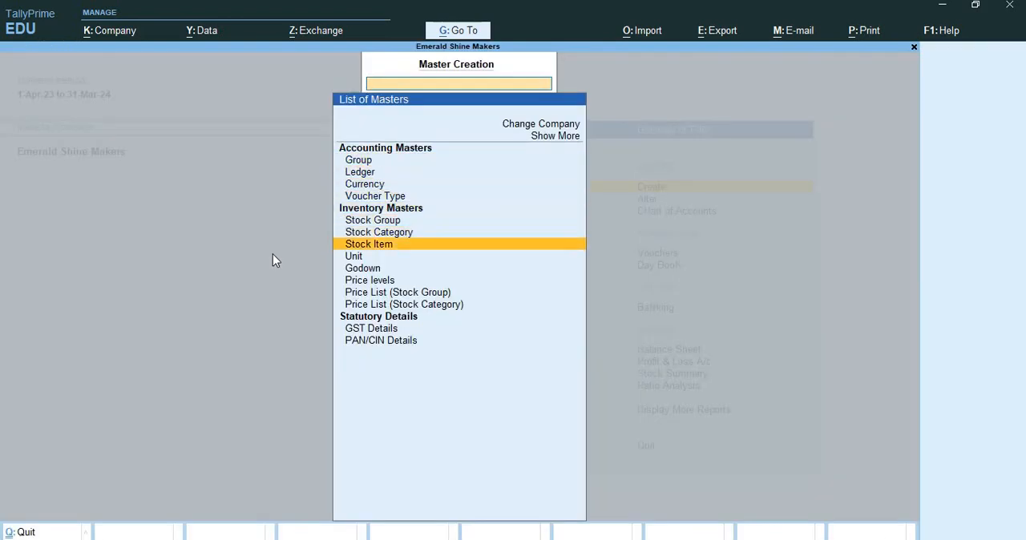
pyautogui.press('Down')
pyautogui.press('Down')
pyautogui.press('Down')
pyautogui.press('Down')
pyautogui.press('Down')
pyautogui.press('Up')
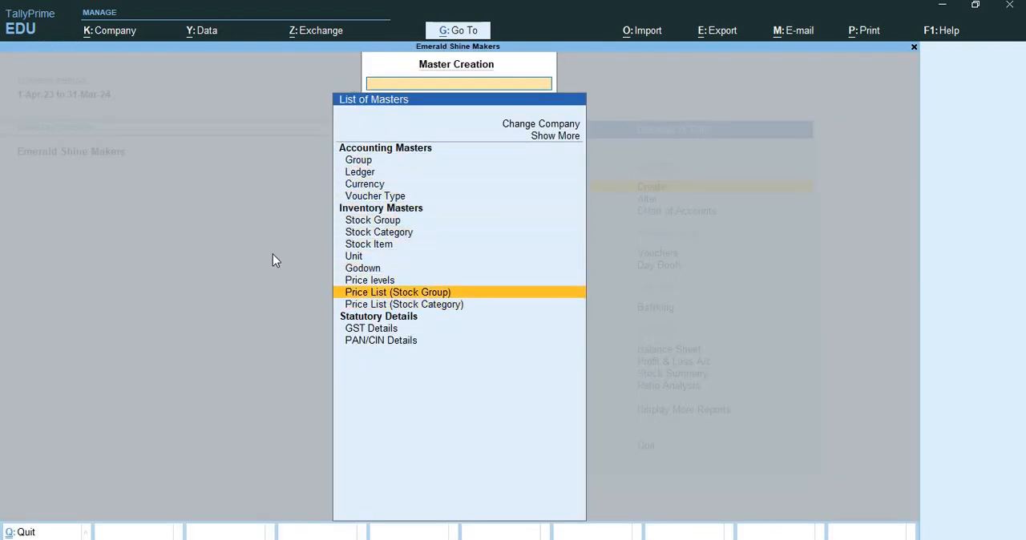
pyautogui.press('Up')
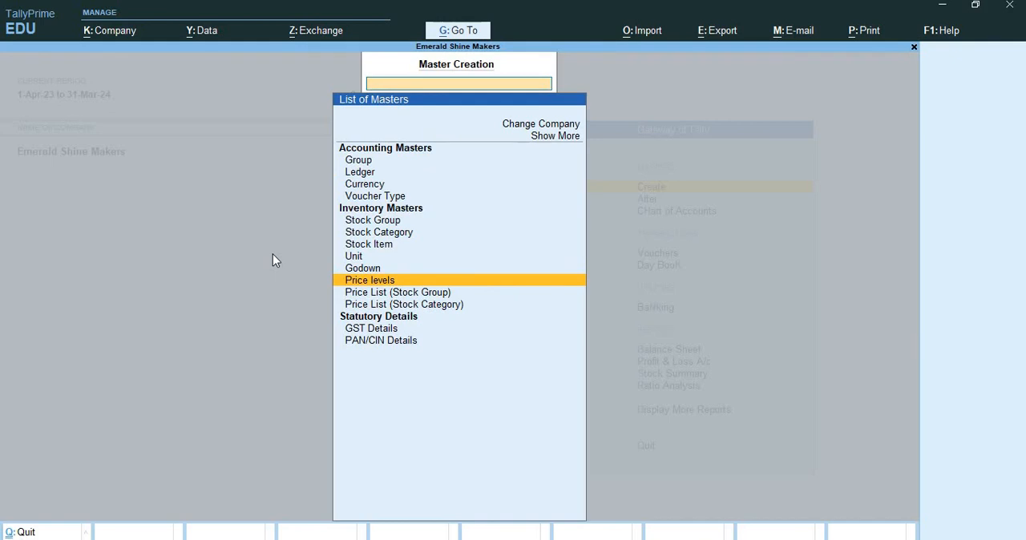
pyautogui.press('Return')
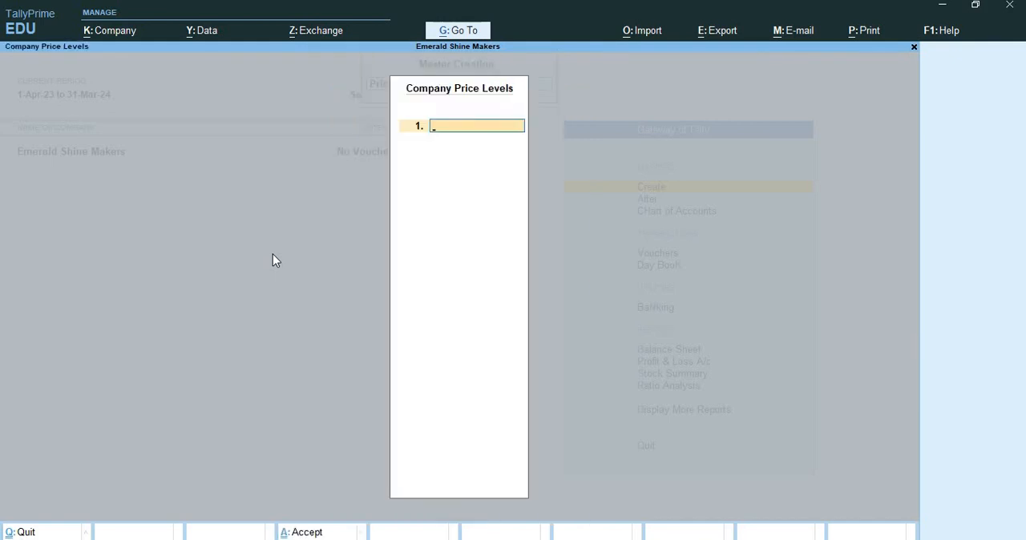
pyautogui.write('Retail PL-1')
pyautogui.press('Return')
# Step: Add a second price level named Wholesale PL-1 and save the company price levels
pyautogui.write('Wholesak')
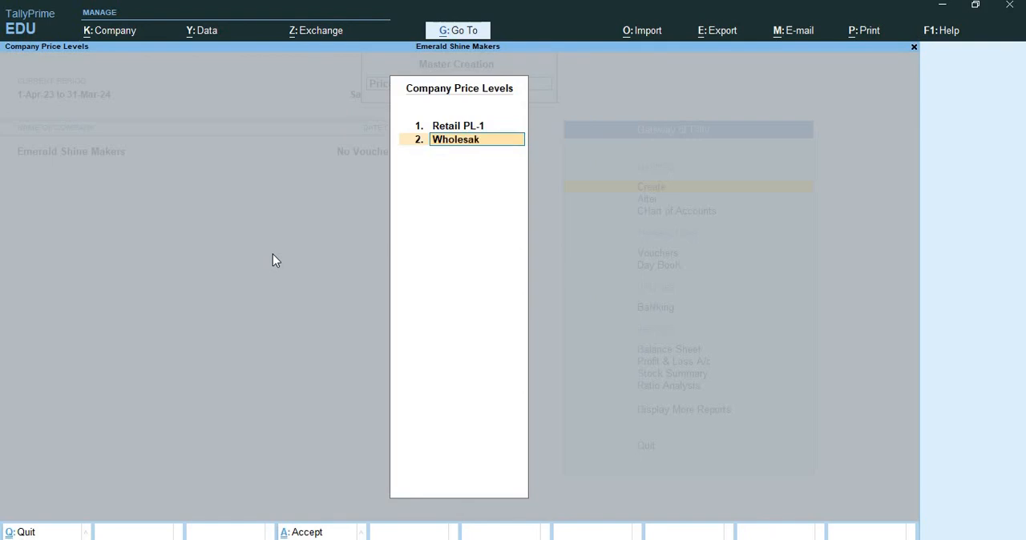
pyautogui.press('BackSpace')
pyautogui.write('le PL-2')
pyautogui.press('BackSpace')
pyautogui.write('1')
pyautogui.press('Return')
pyautogui.hotkey('ctrl', 'a')
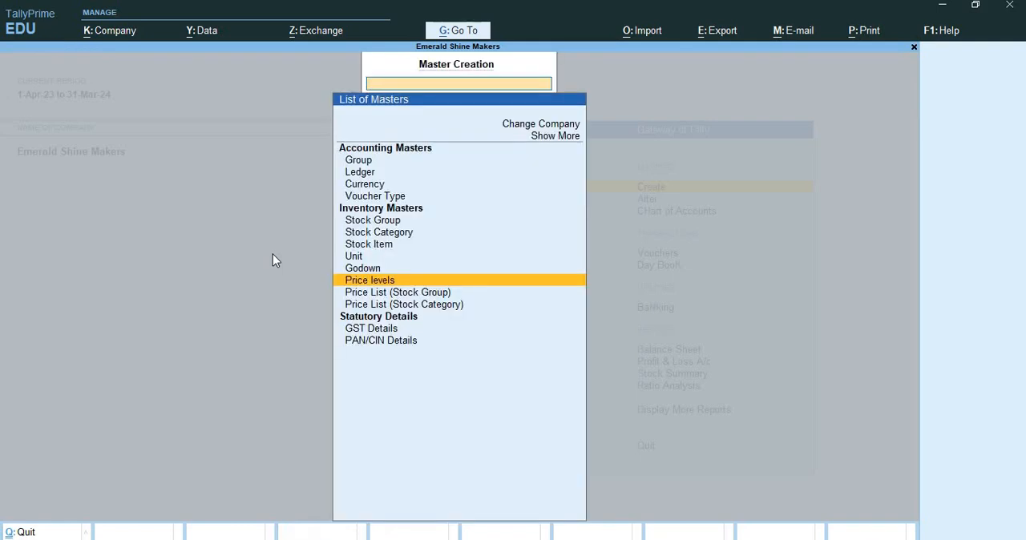
# Step: Start a stock group price list for All Items with price level Wholesale PL-1, applicable from 1-Jul-23
pyautogui.press('Down')
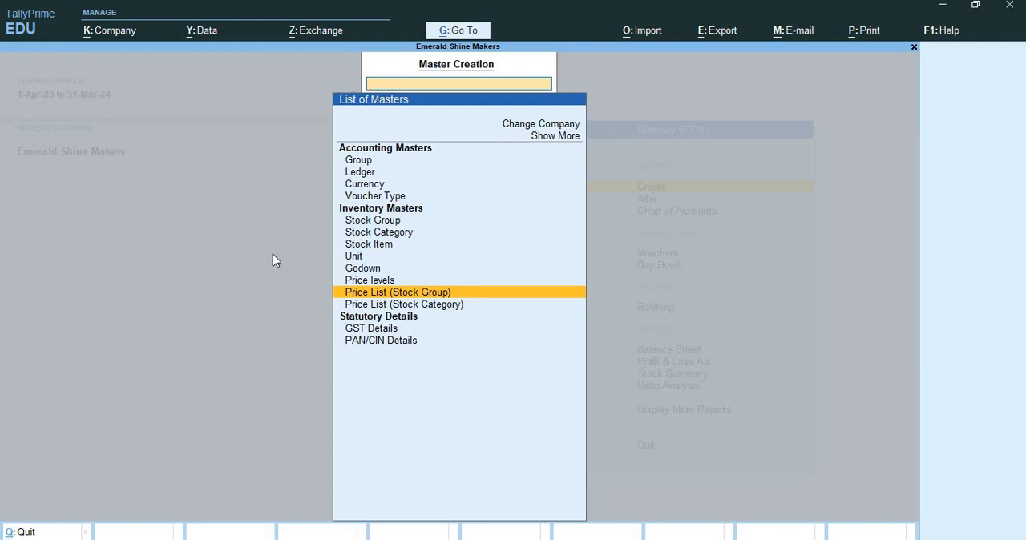
pyautogui.press('Return')
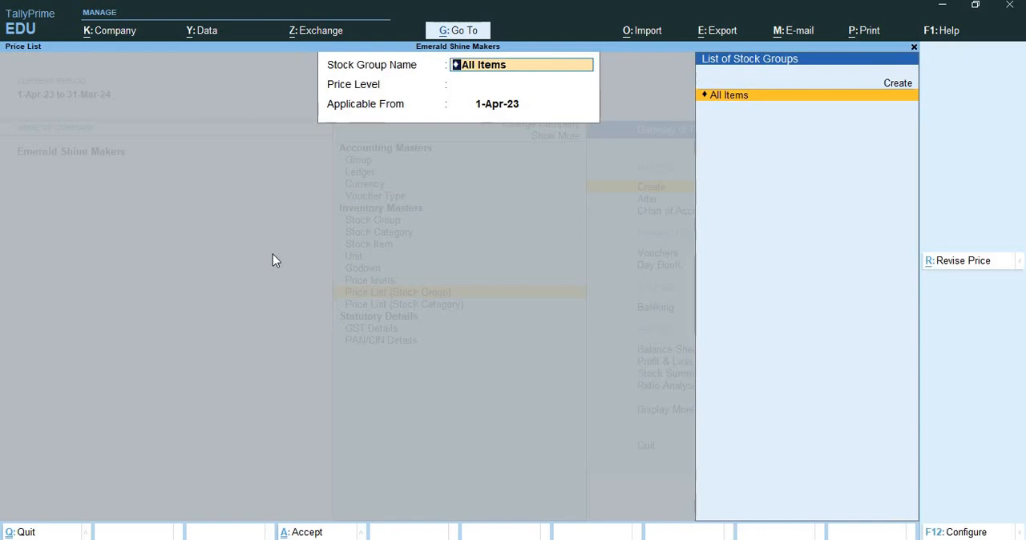
pyautogui.press('Return')
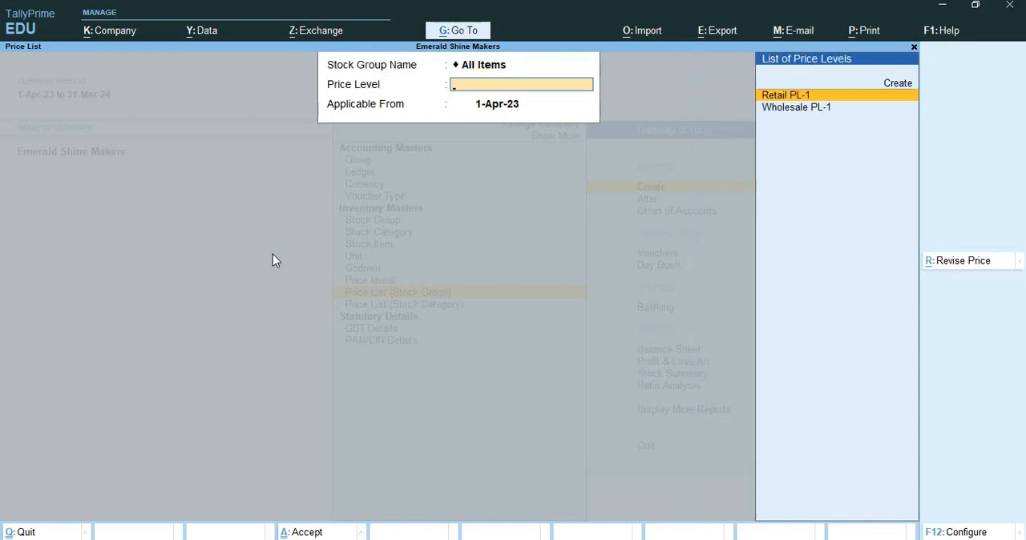
pyautogui.press('Down')
pyautogui.press('Return')
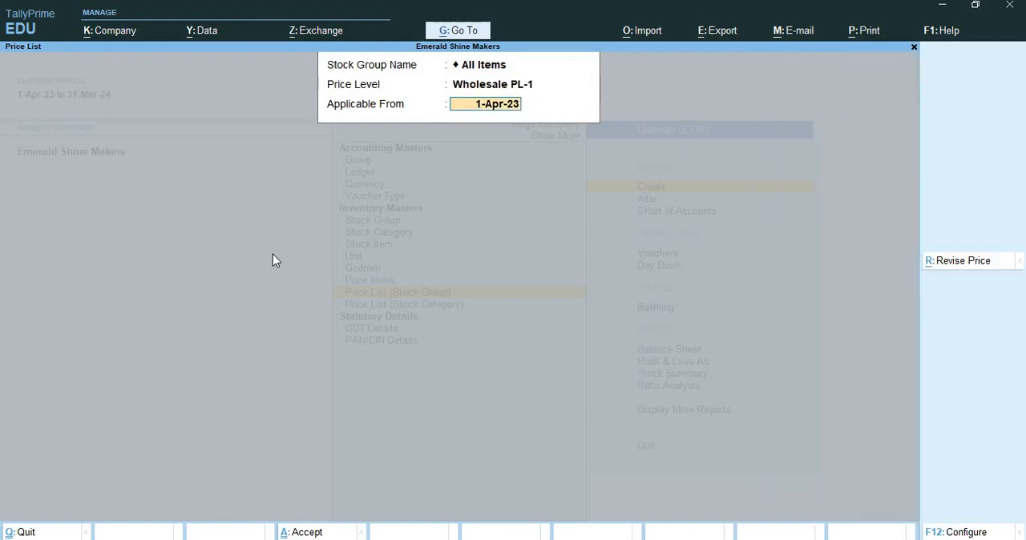
pyautogui.write('1-7')
pyautogui.press('Return')
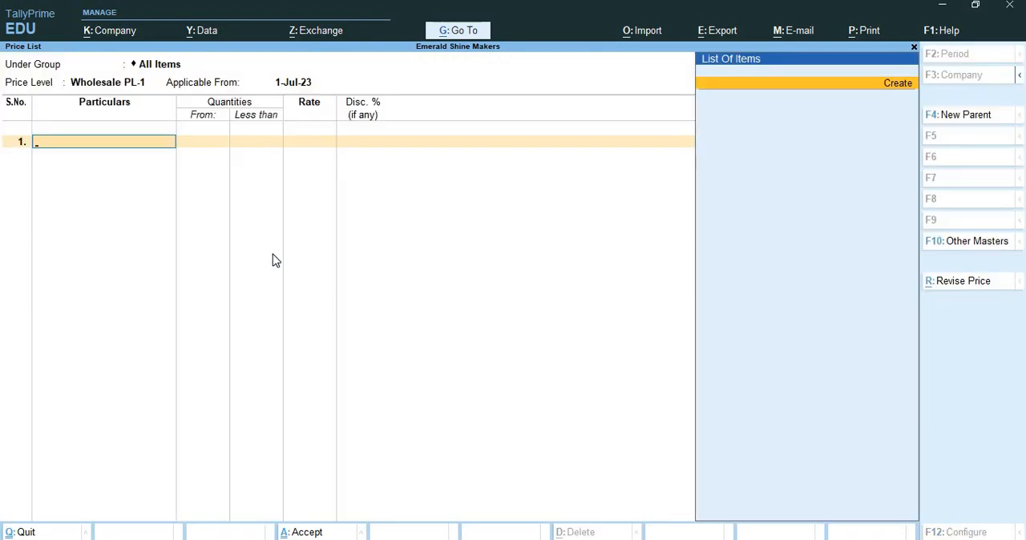
# Step: Start a new stock item for the price list named OMED-GEN_1basic Phone, under Primary
pyautogui.hotkey('alt', 'c')
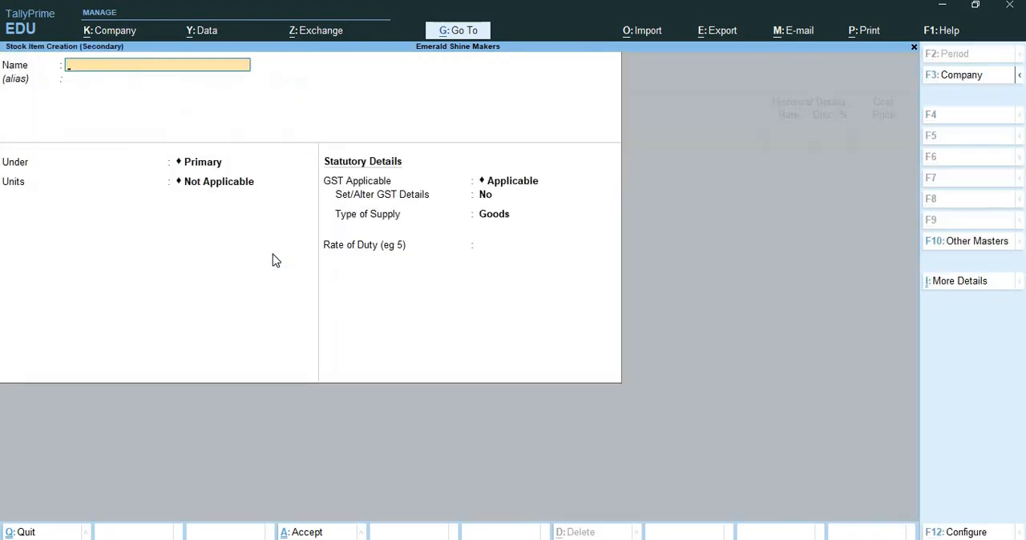
pyautogui.write('OMED-GEN_1basic Phone')
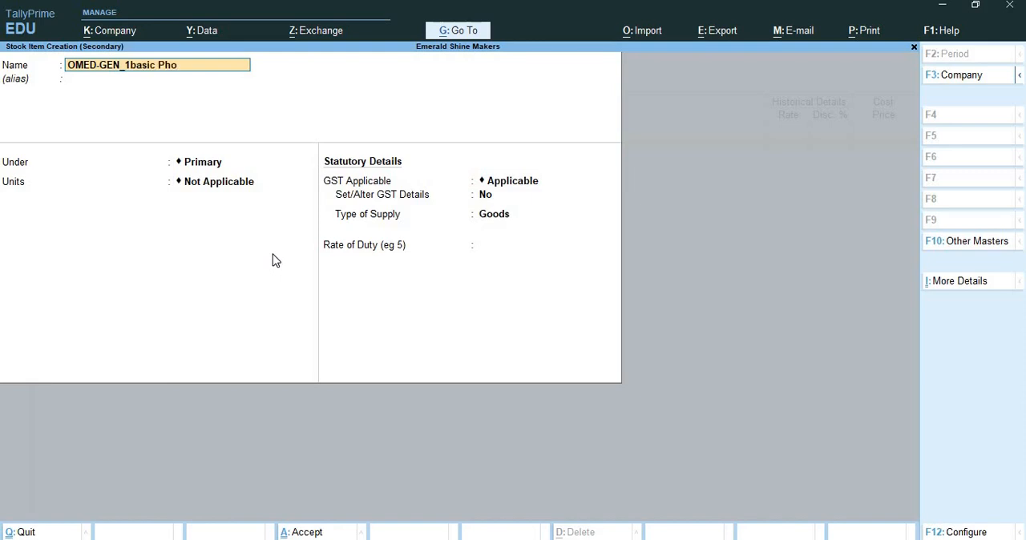
pyautogui.press('Return')
pyautogui.press('Return')
pyautogui.press('Return')
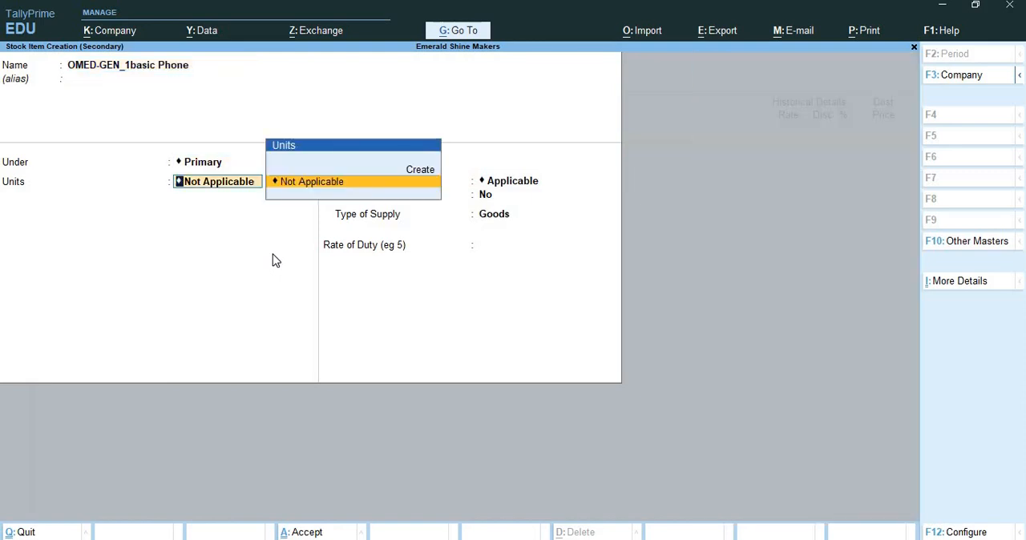
# Step: Create the unit nos with formal name Numbers and UQC NOS-NUMBERS for the basic phone, and save the stock item
pyautogui.hotkey('alt', 'c')
pyautogui.write('nos')
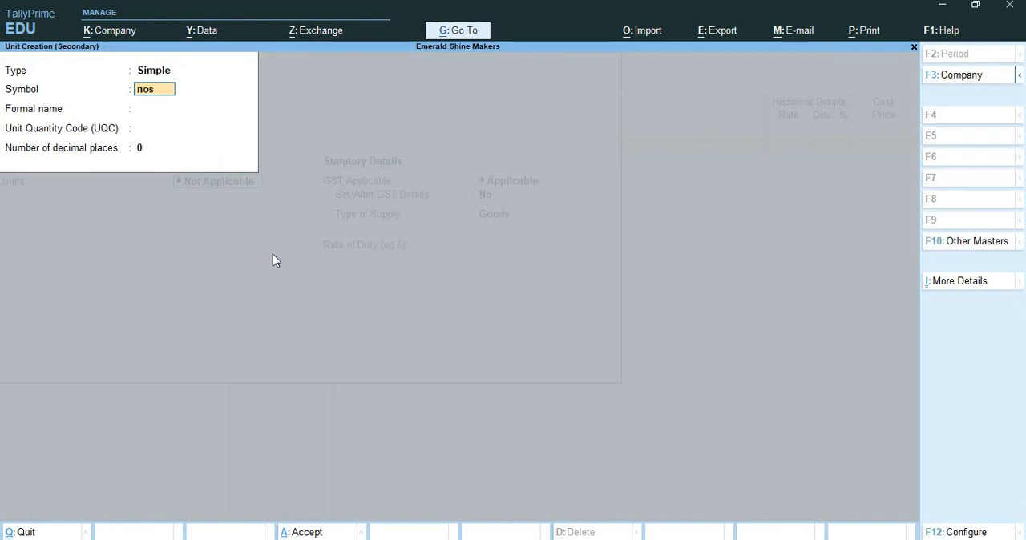
pyautogui.press('Return')
pyautogui.press('Return')
pyautogui.press('BackSpace')
pyautogui.write('Numbers')
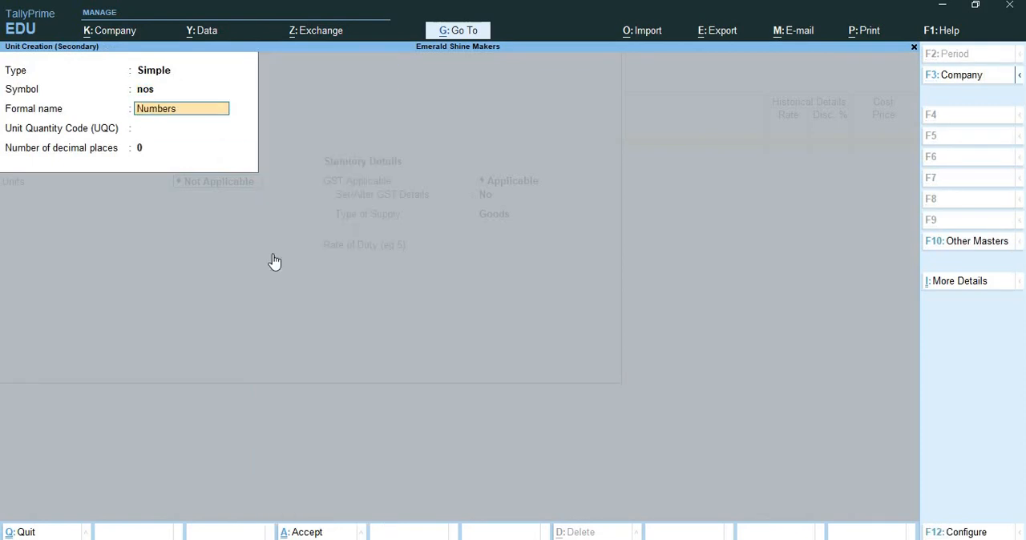
pyautogui.press('Return')
pyautogui.write('nu')
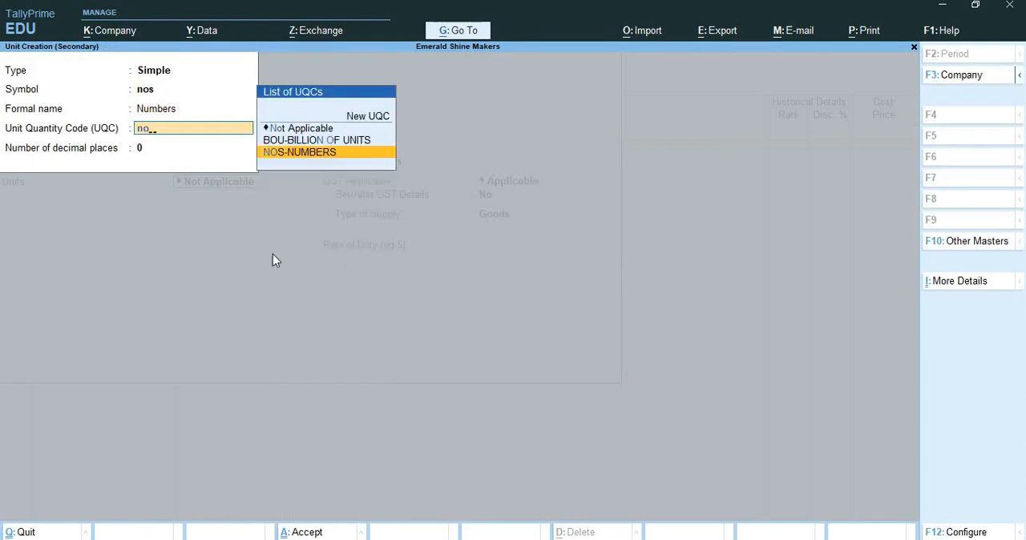
pyautogui.press('Return')
pyautogui.press('Return')
pyautogui.press('Return')
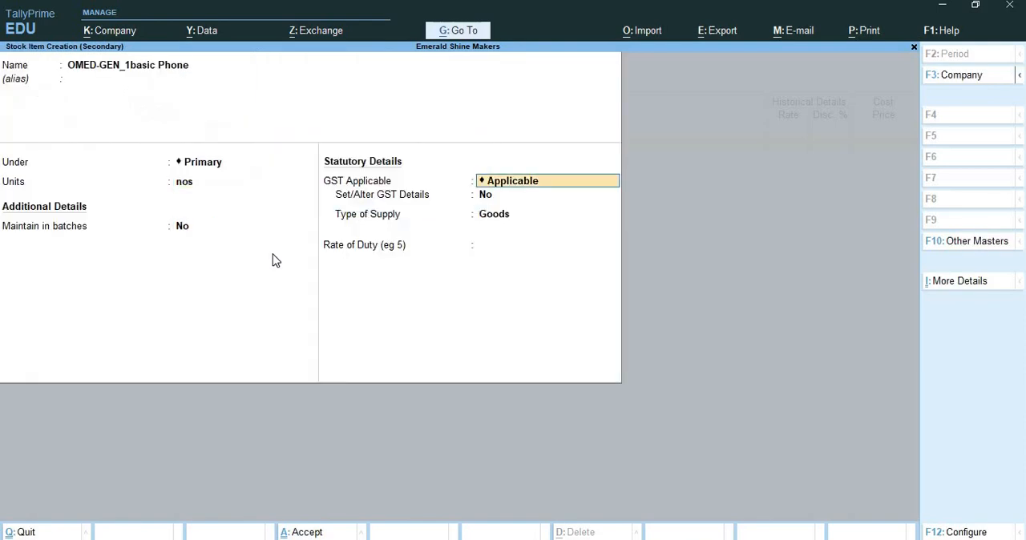
pyautogui.hotkey('ctrl', 'a')
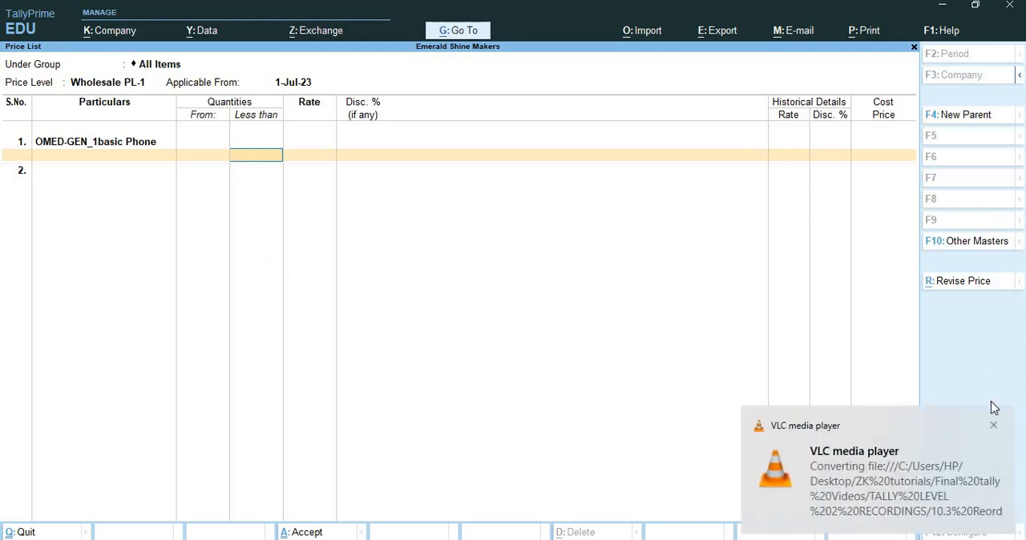
# Step: Price OMED-GEN_1basic Phone at 5000 per unit for quantities less than 100 nos, without a discount
pyautogui.click(995, 428)
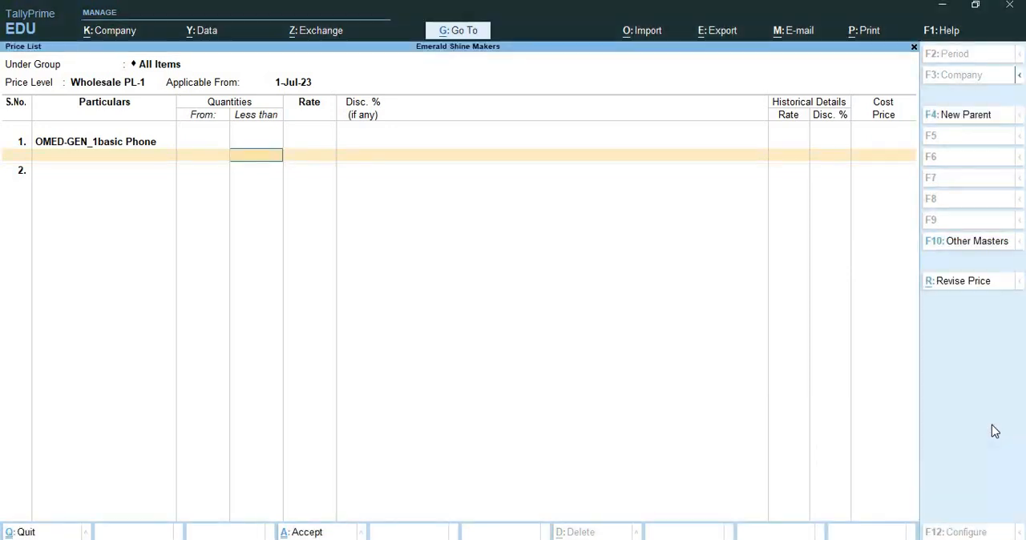
pyautogui.write('100')
pyautogui.press('Return')
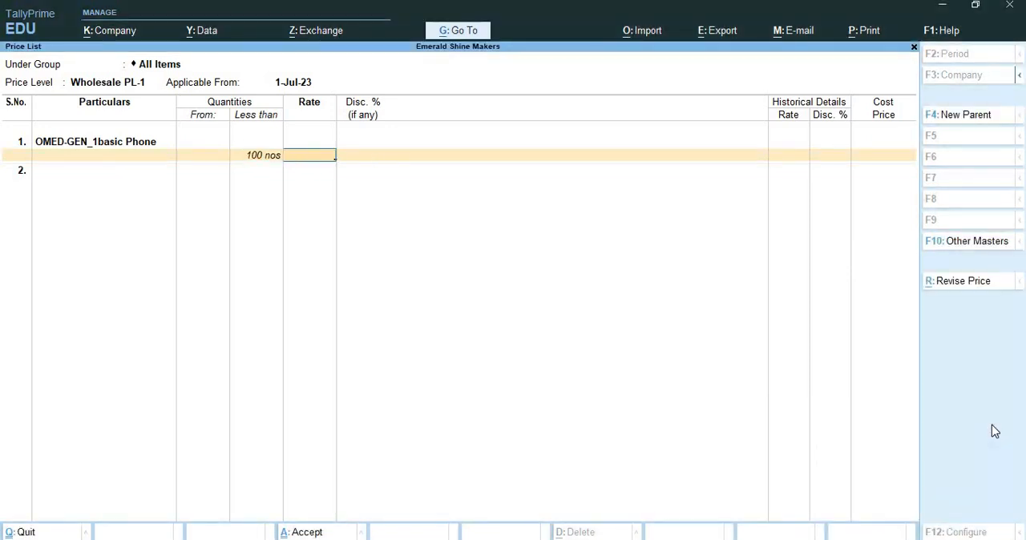
pyautogui.write('5000')
pyautogui.press('Return')
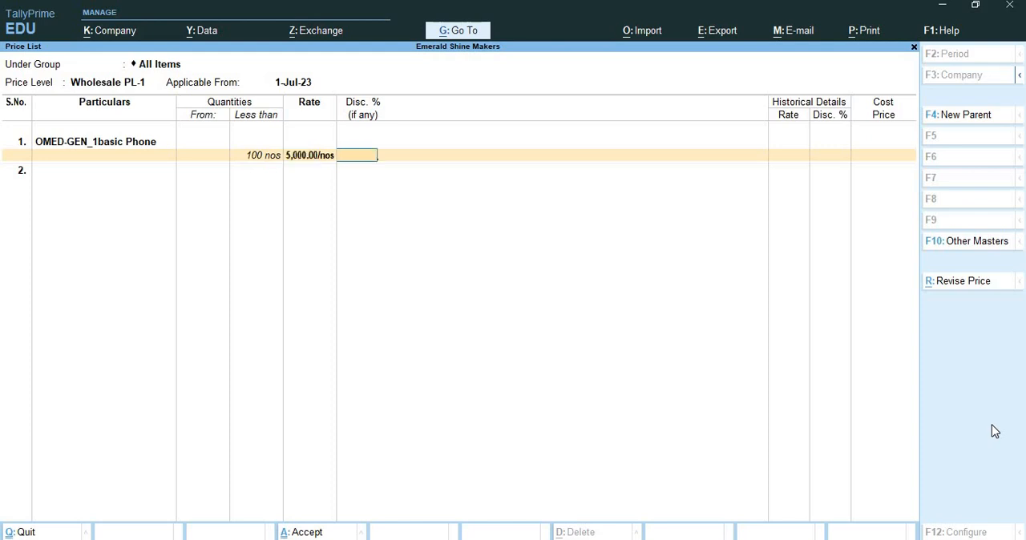
pyautogui.press('Return')
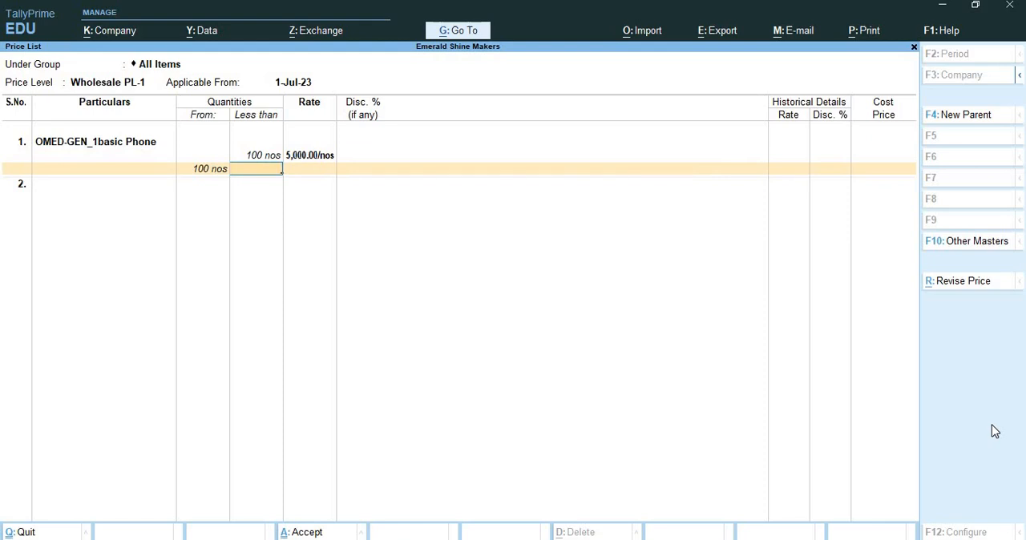
# Step: Add a basic phone slab from 100 to less than 200 nos at rate 5000 with 1% discount
pyautogui.write('200')
pyautogui.press('Return')
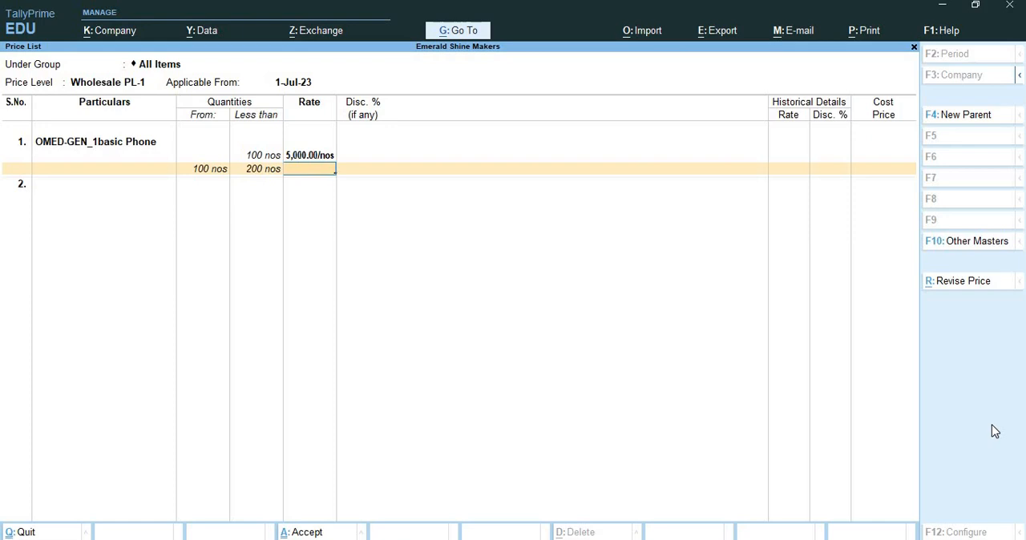
pyautogui.write('5000')
pyautogui.press('Return')
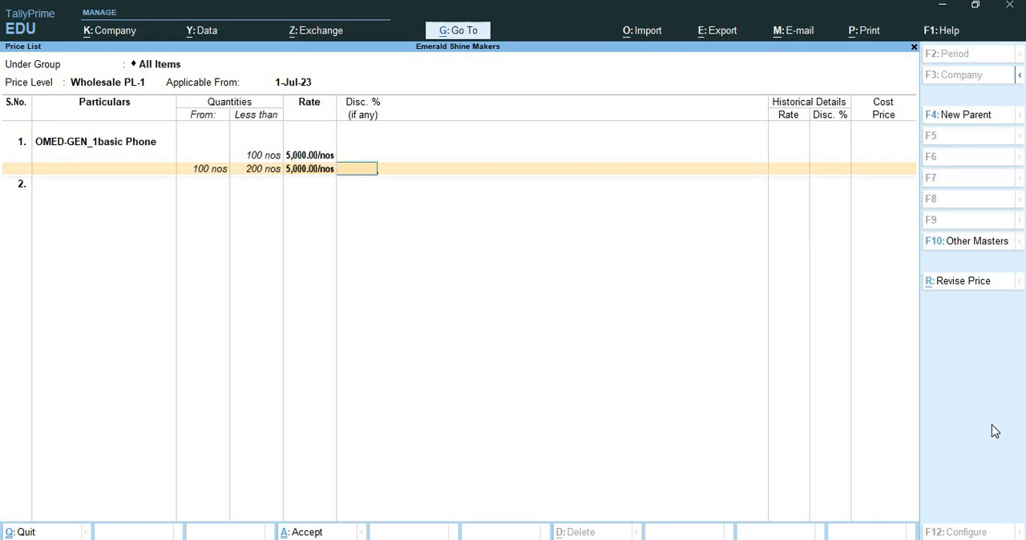
pyautogui.write('1%')
pyautogui.press('Return')
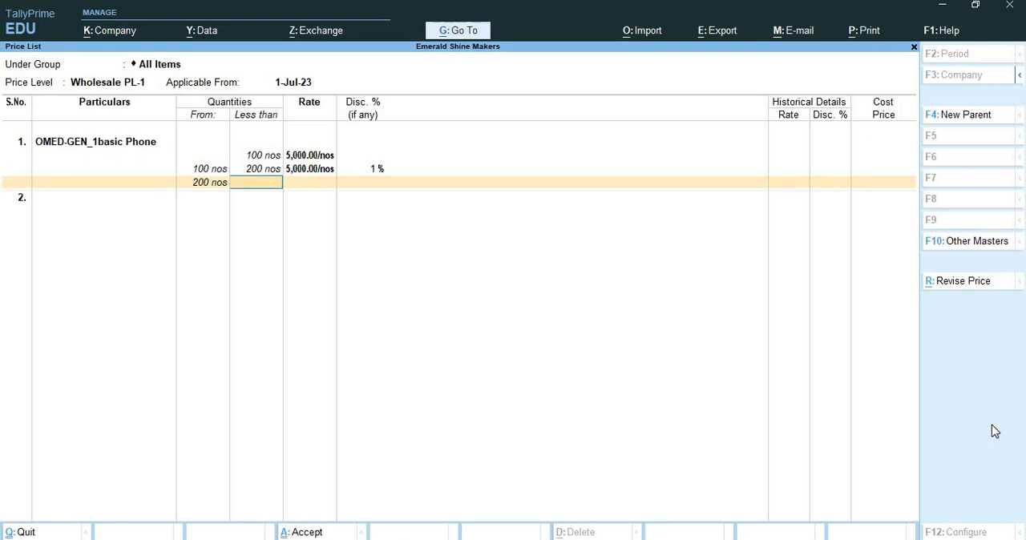
# Step: Add an open-ended basic phone slab from 200 nos at rate 5000 with 5% discount
pyautogui.write('above')
pyautogui.press('BackSpace')
pyautogui.press('BackSpace')
pyautogui.press('BackSpace')
pyautogui.press('BackSpace')
pyautogui.press('BackSpace')
pyautogui.press('Return')
pyautogui.write('5000')
pyautogui.press('Return')
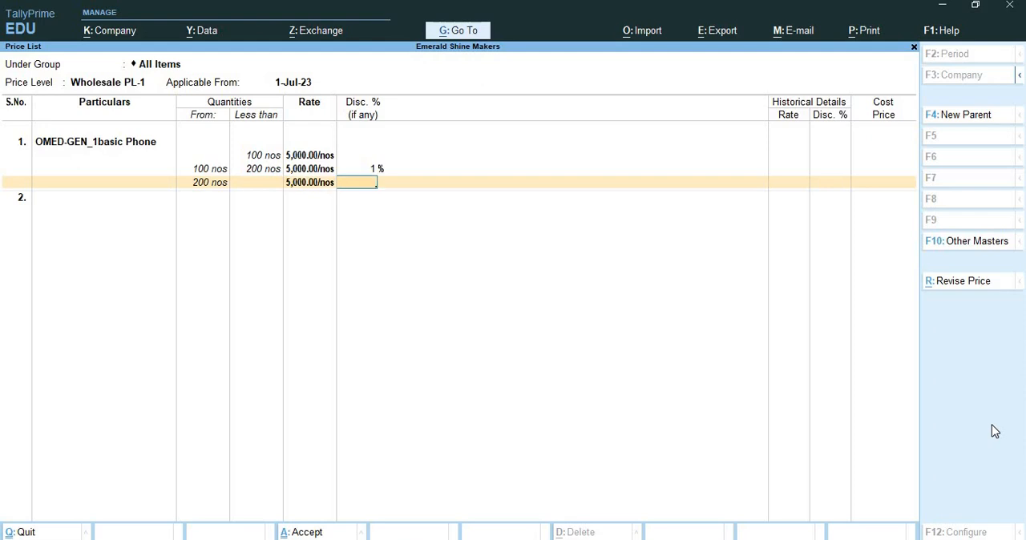
pyautogui.write('5%')
pyautogui.press('Return')
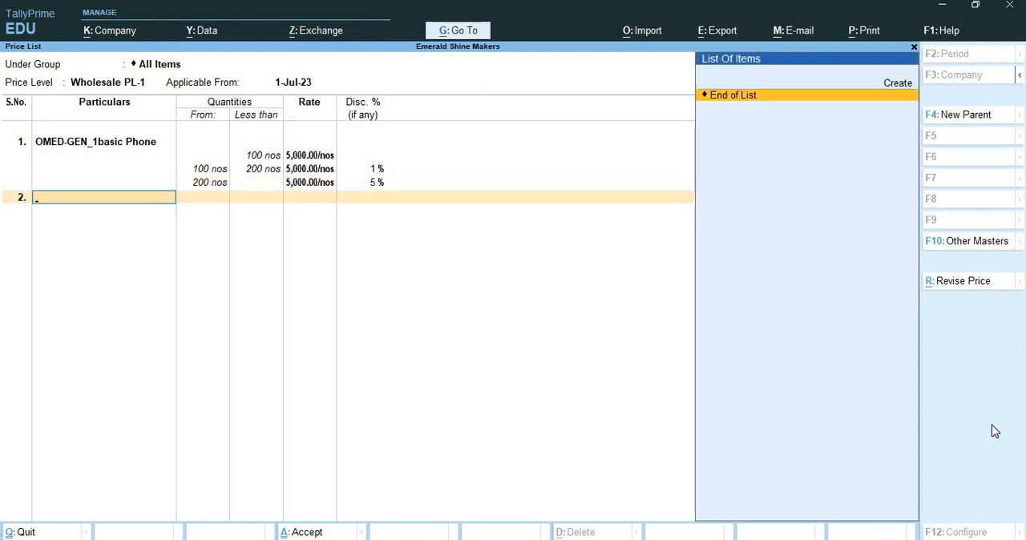
# Step: Start a second stock item for the price list named OMED-GEN_4 Smart Phone, without an alias
pyautogui.hotkey('alt', 'c')
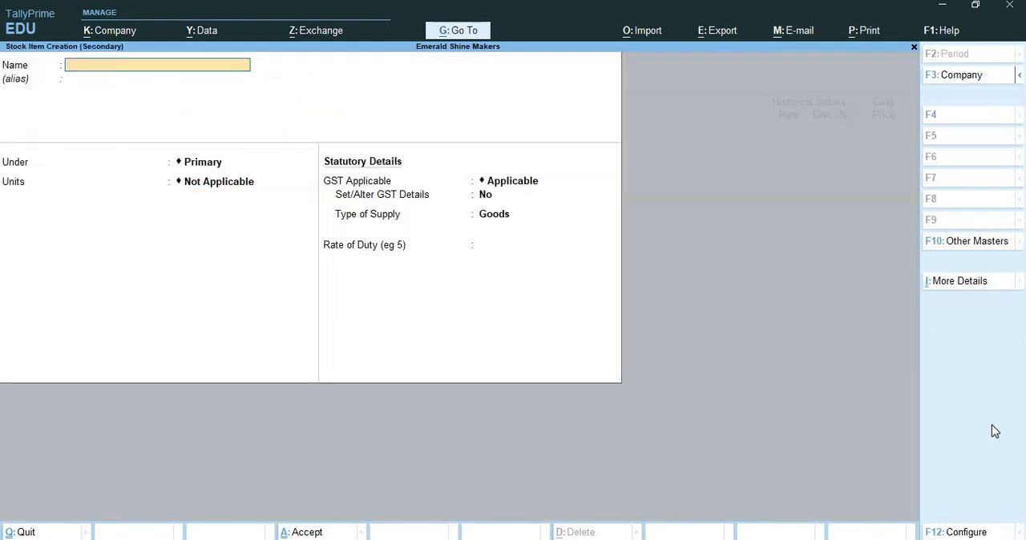
pyautogui.write('OMED-GEN_4 Smart')
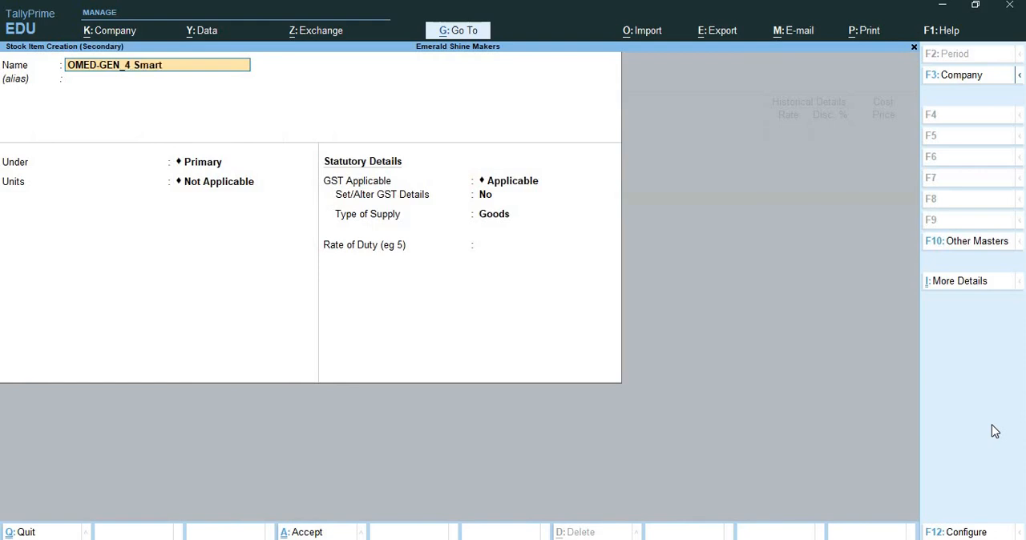
pyautogui.write(' Phone')
pyautogui.press('BackSpace')
pyautogui.press('BackSpace')
pyautogui.write('ne')
pyautogui.press('Return')
# Step: Place the OMED-GEN_4 Smart Phone item under Primary with unit nos and save it
pyautogui.press('Return')
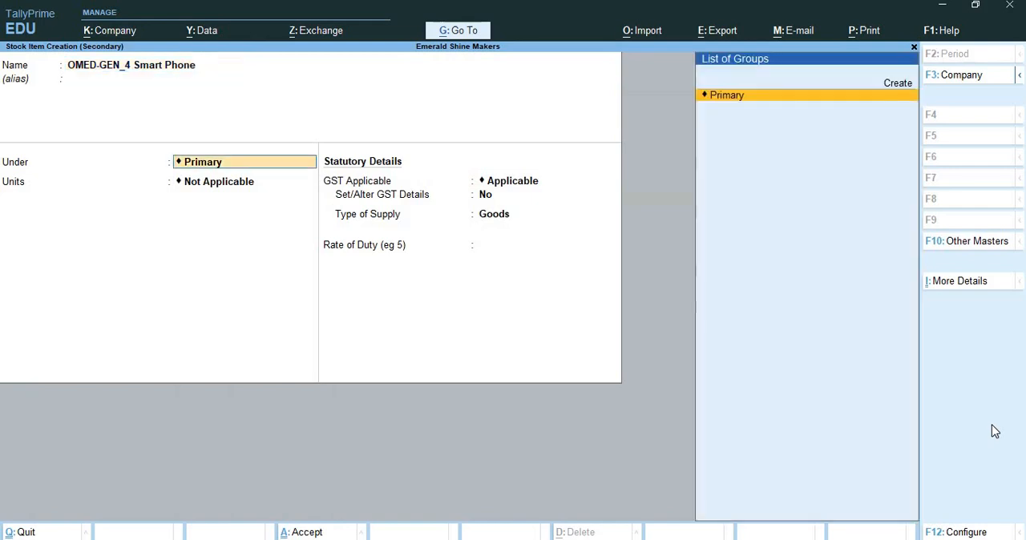
pyautogui.press('Return')
pyautogui.press('Down')
pyautogui.press('Return')
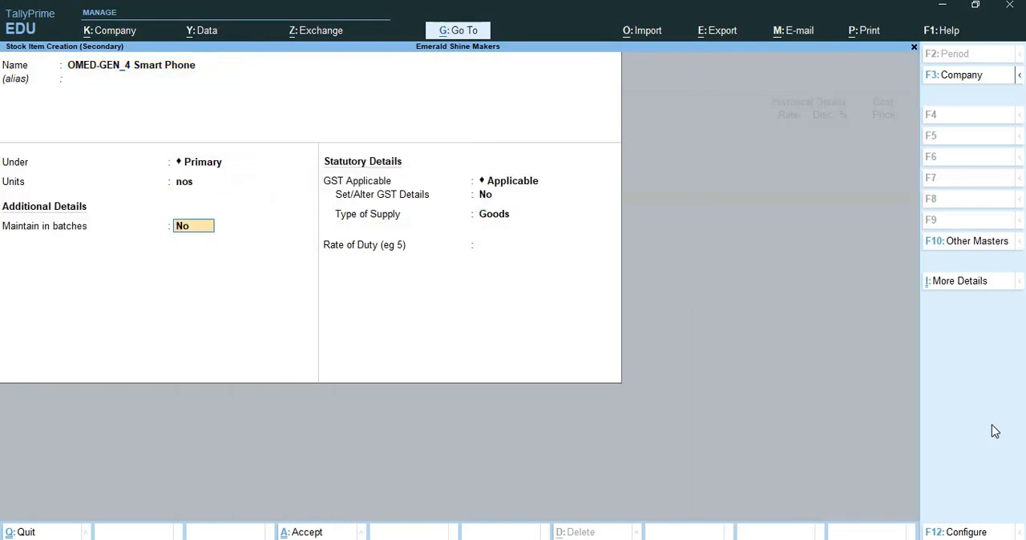
pyautogui.hotkey('ctrl', 'a')
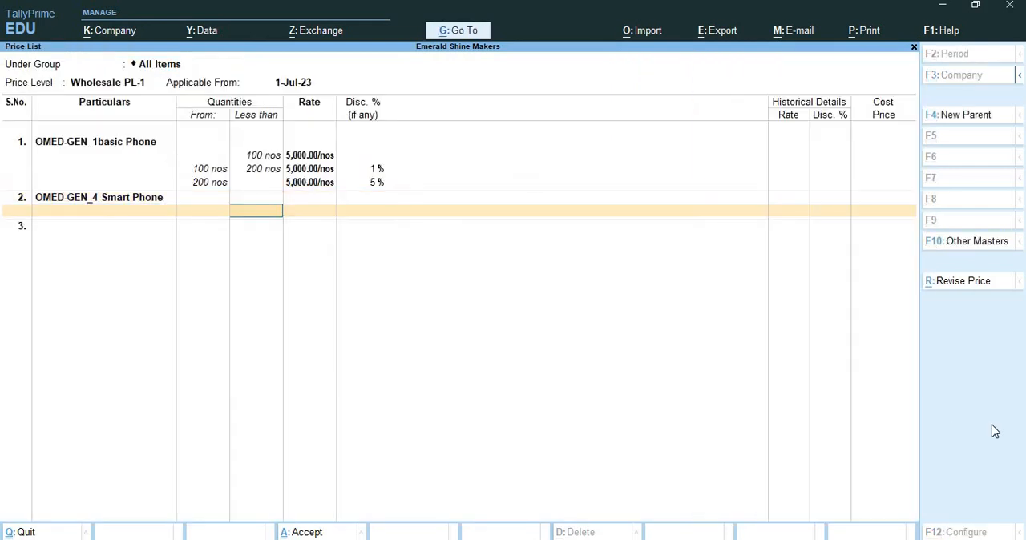
# Step: Price OMED-GEN_4 Smart Phone at 10000 with 1% discount for quantities less than 100 nos
pyautogui.write('100')
pyautogui.press('Return')
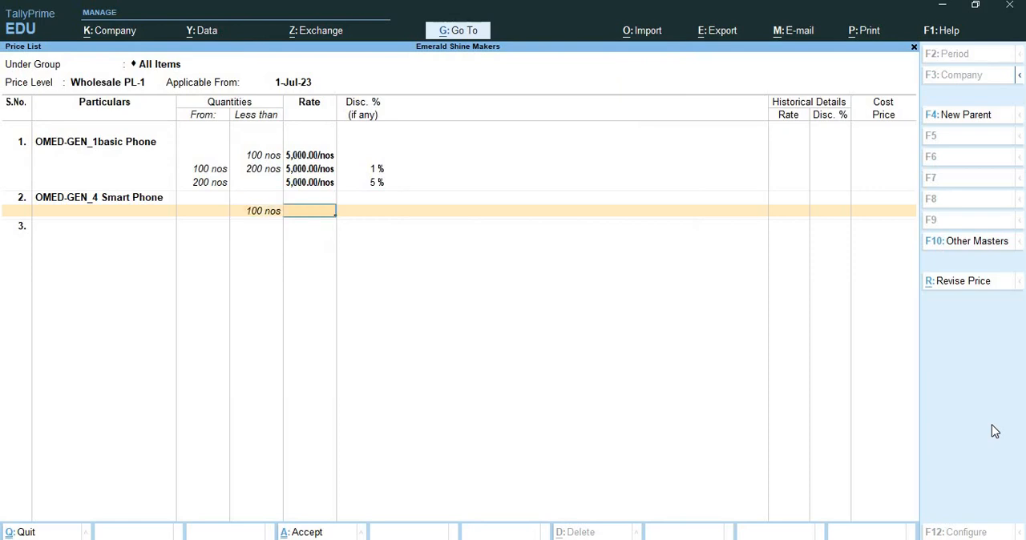
pyautogui.write('100000')
pyautogui.press('Return')
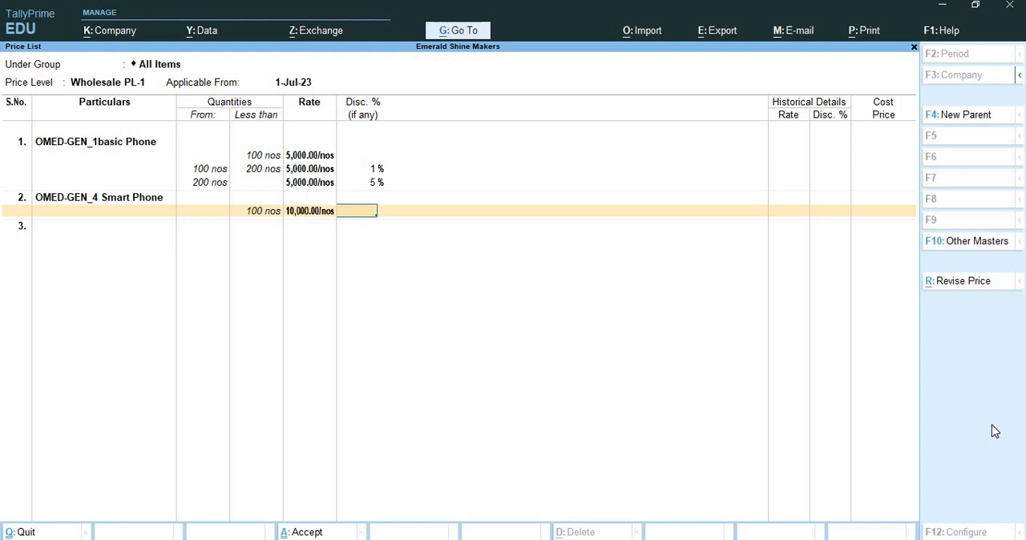
pyautogui.press('Return')
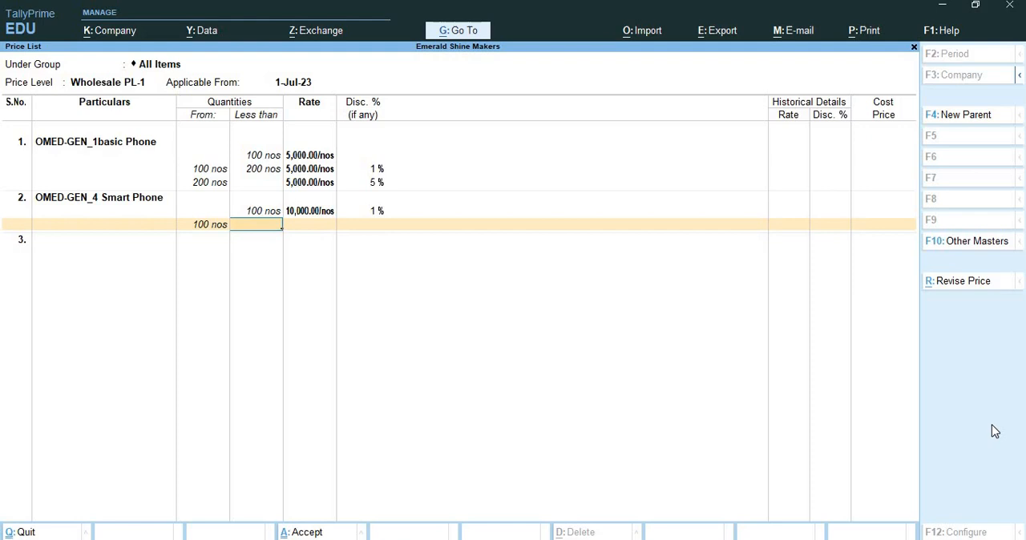
# Step: Add an OMED-GEN_4 Smart Phone slab from 100 to less than 200 nos at rate 10000 with 5% discount
pyautogui.write('200')
pyautogui.press('Return')
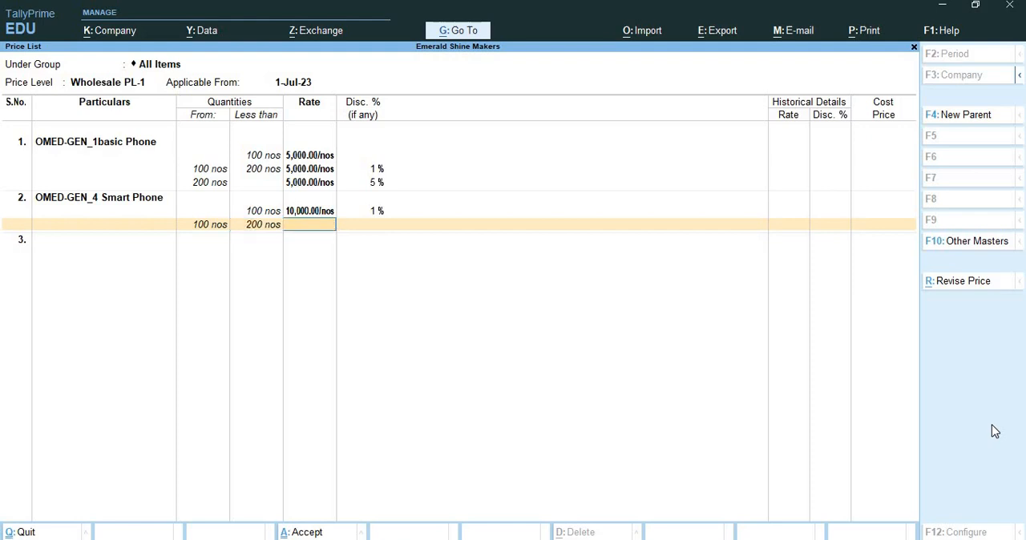
pyautogui.write('10000')
pyautogui.press('Return')
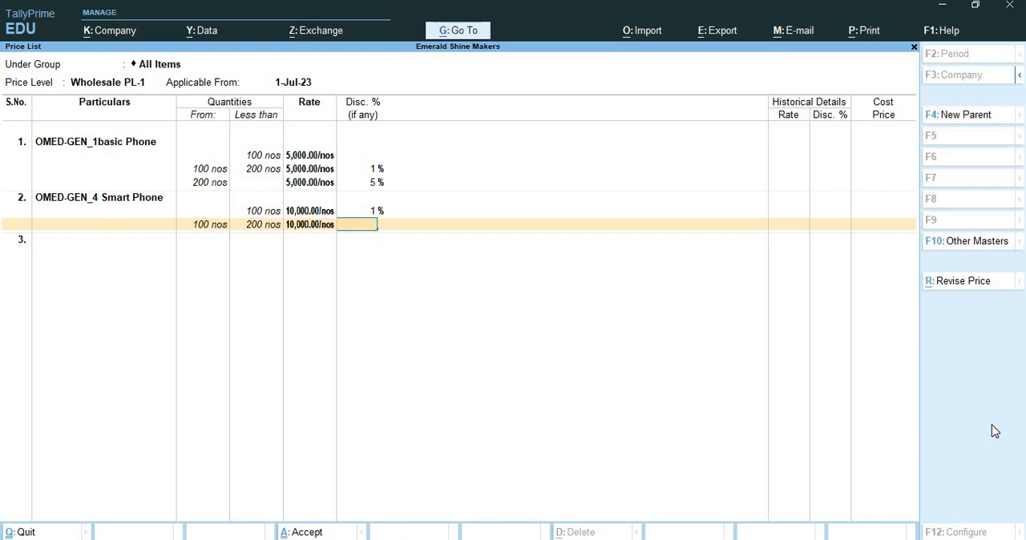
pyautogui.write('5')
pyautogui.press('Return')
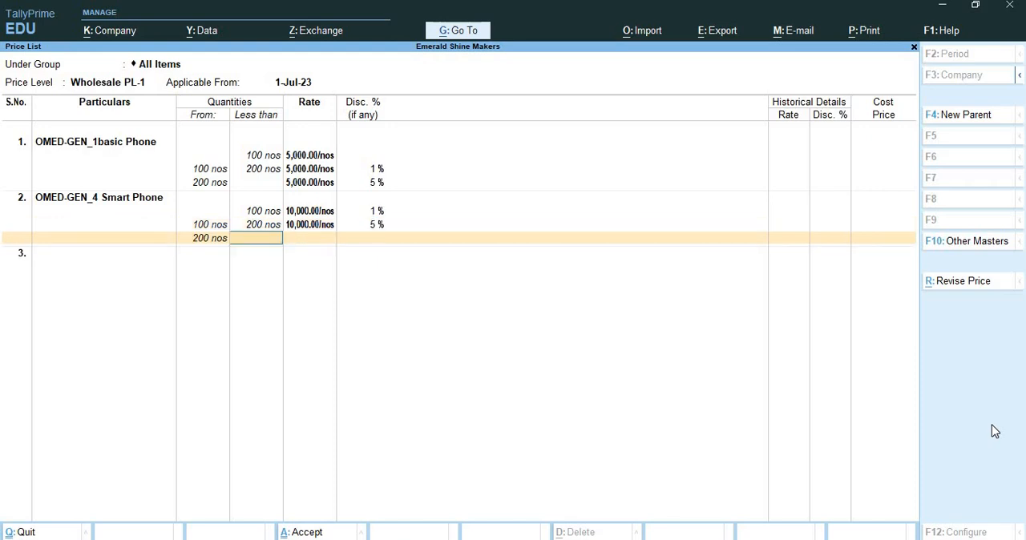
# Step: Add an open-ended OMED-GEN_4 Smart Phone slab from 200 nos at rate 9500 with 5% discount
pyautogui.press('Return')
pyautogui.write('9500')
pyautogui.press('Return')
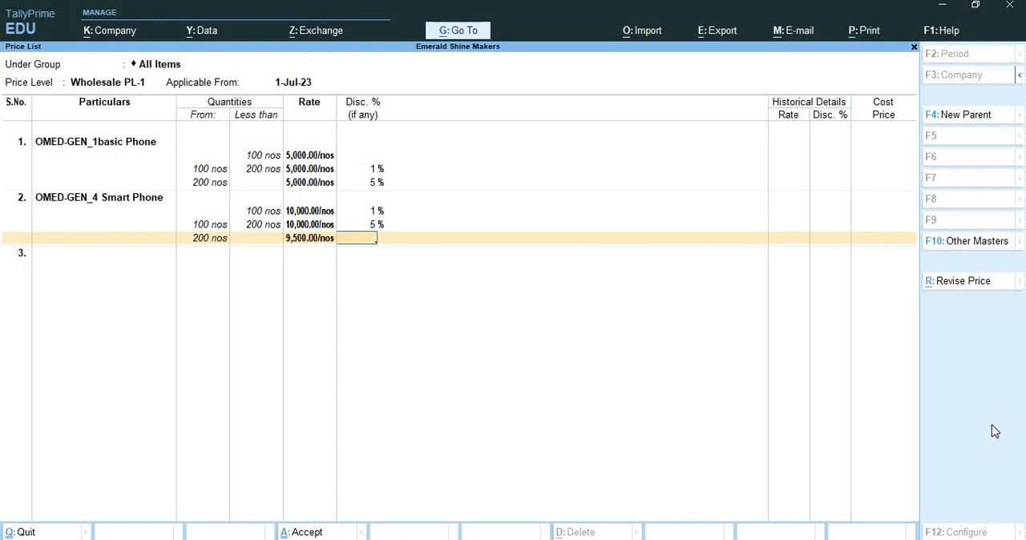
pyautogui.write('5')
pyautogui.press('Return')
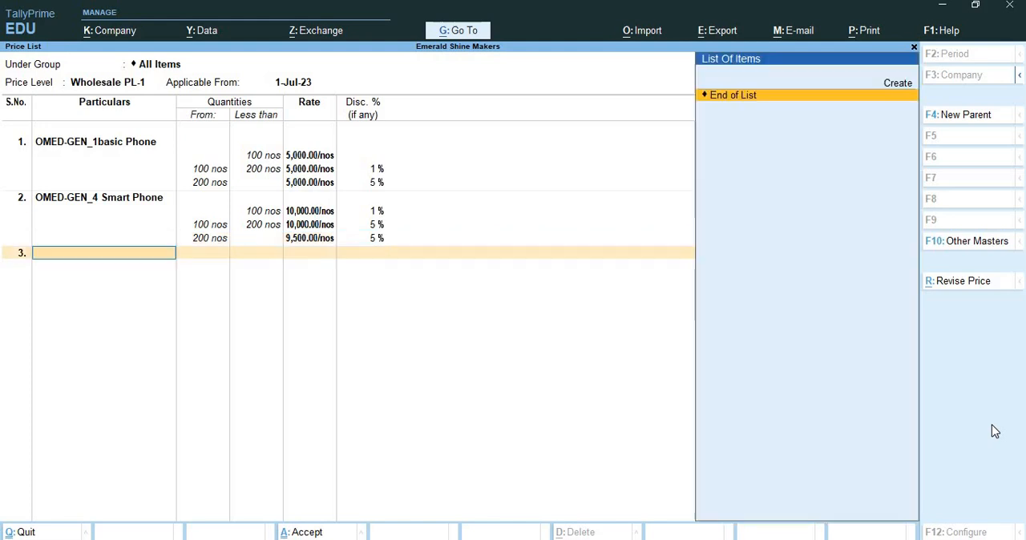
# Step: Start a third stock item for the price list named OMED-GEN_ 5 Smart Phone
pyautogui.hotkey('alt', 'c')
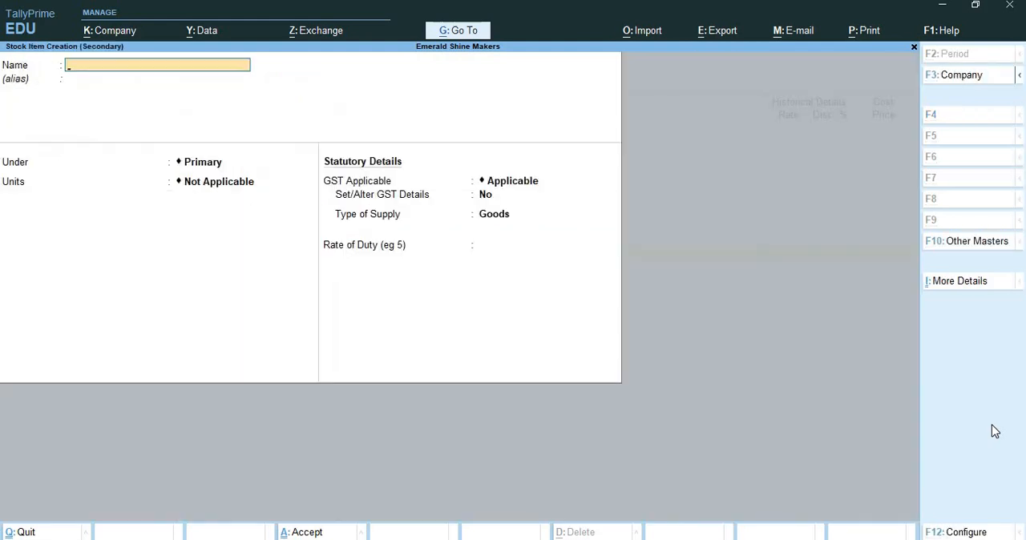
pyautogui.write('OMED-GEN_ 5 Smart')
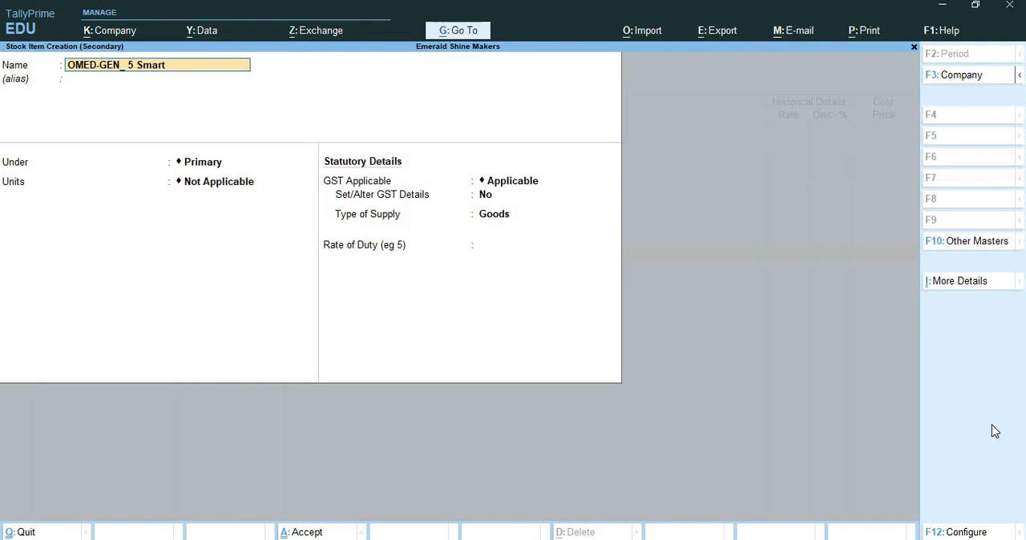
pyautogui.write('Phone')
pyautogui.press('Return')
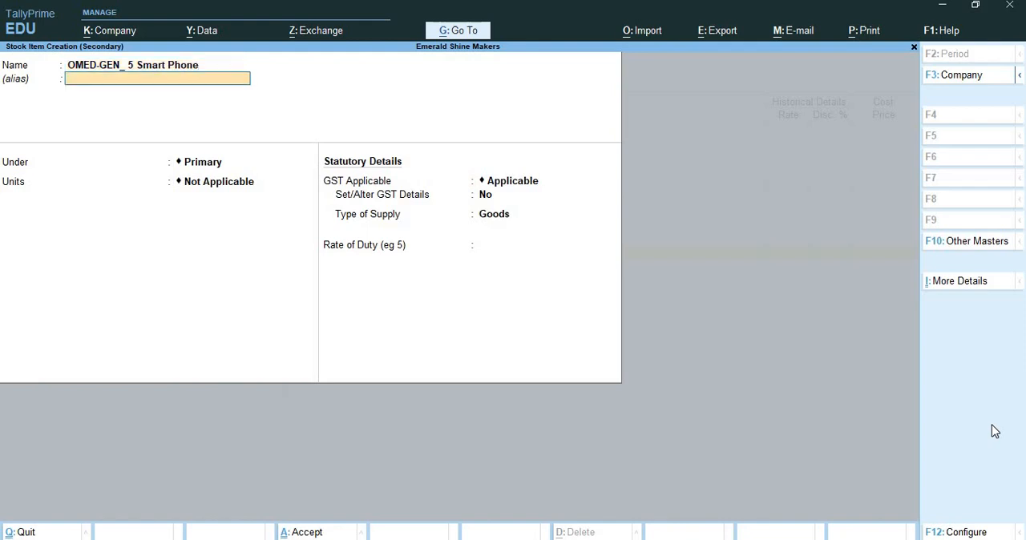
# Step: Place the OMED-GEN_ 5 Smart Phone item under Primary with unit nos and save it
pyautogui.press('Return')
pyautogui.press('Return')
pyautogui.press('Down')
pyautogui.press('Return')
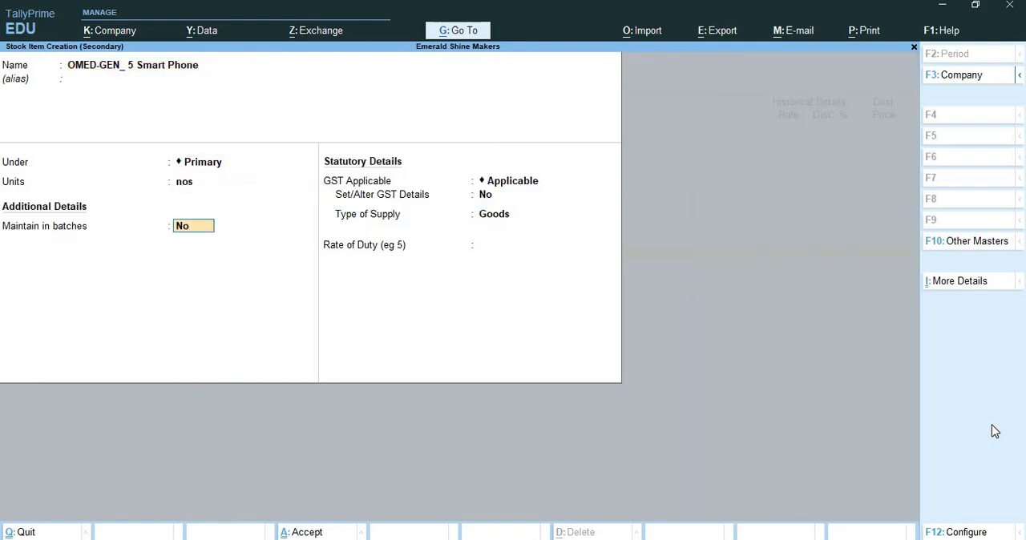
pyautogui.press('Return')
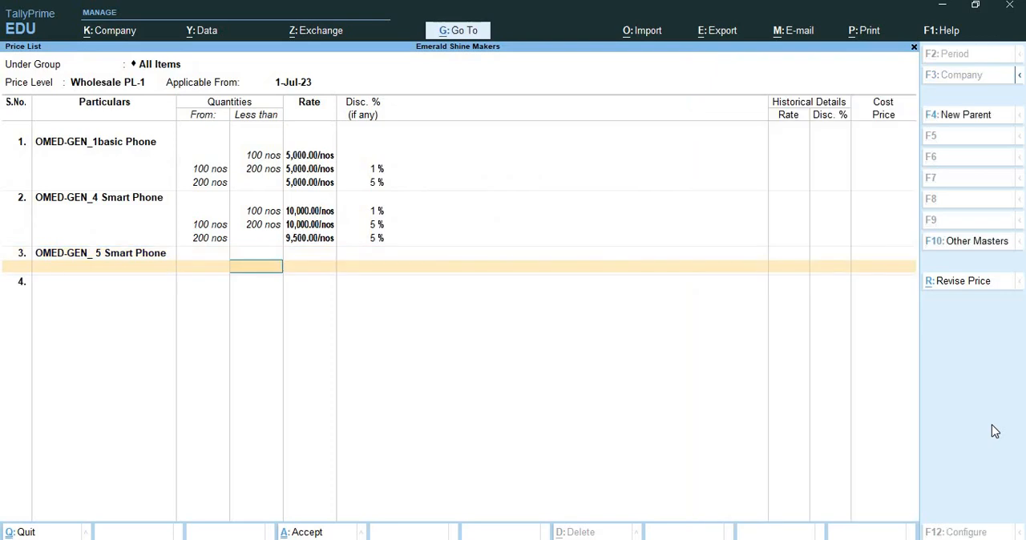
# Step: Add an OMED-GEN_ 5 Smart Phone slab for less than 100 nos at rate 15000 with 1% discount
pyautogui.write('100')
pyautogui.press('Return')
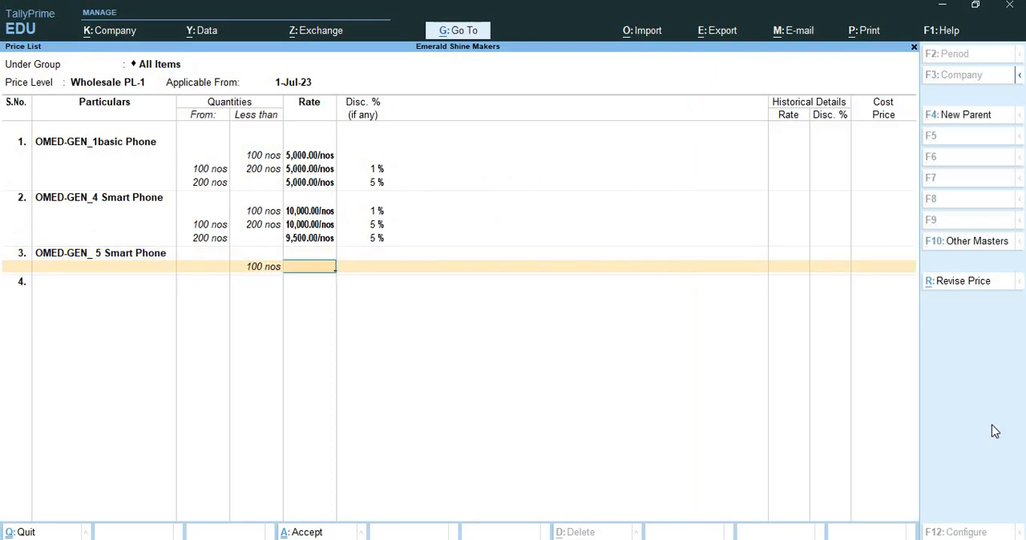
pyautogui.write('15000')
pyautogui.press('Return')
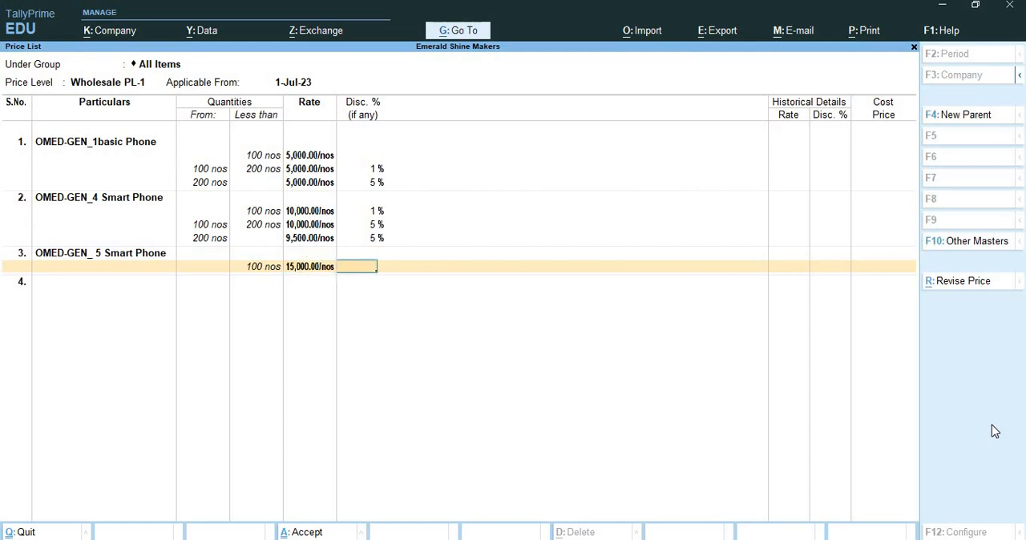
pyautogui.press('Return')
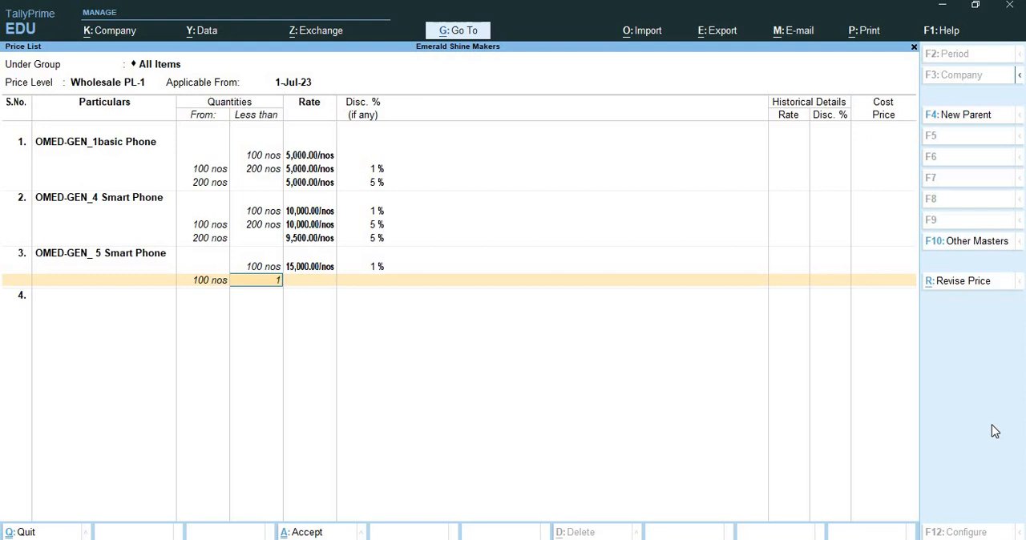
# Step: Add an OMED-GEN_ 5 Smart Phone slab from 100 to less than 200 nos at rate 14000 without discount
pyautogui.write('200')
pyautogui.press('Return')
pyautogui.write('14,000')
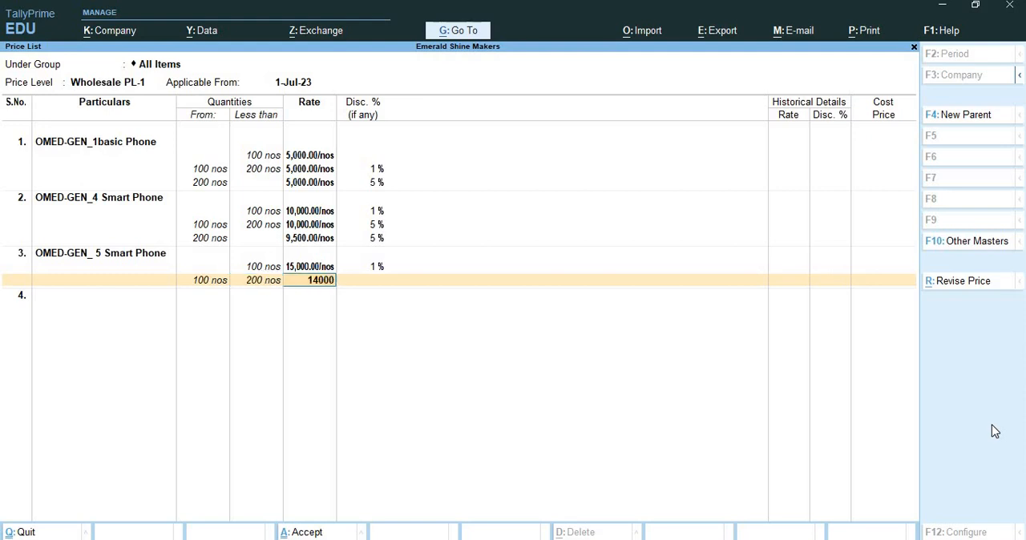
pyautogui.press('Return')
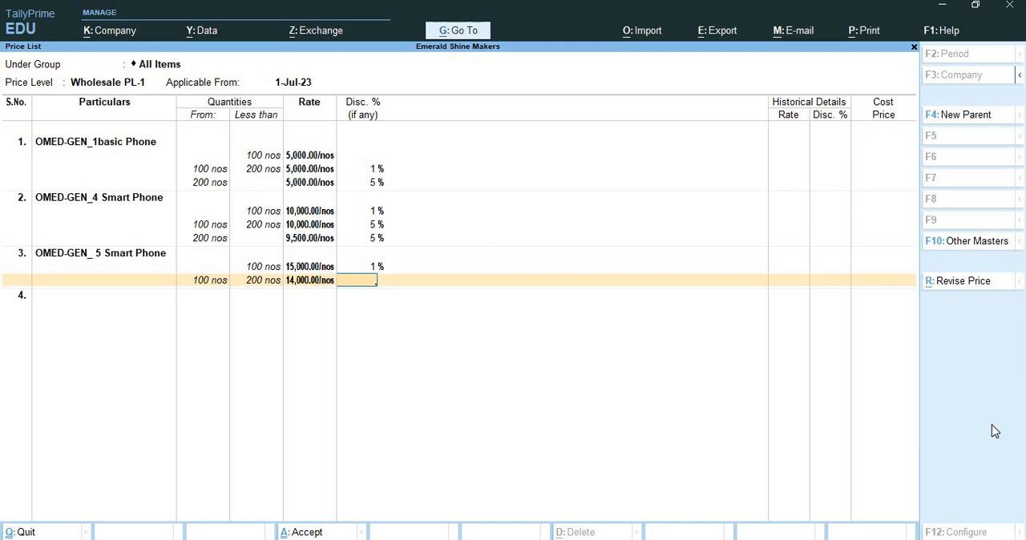
pyautogui.press('Return')
# Step: Add an open-ended OMED-GEN_ 5 Smart Phone slab from 200 nos at rate 14000 with 5% discount and save the price list
pyautogui.press('Return')
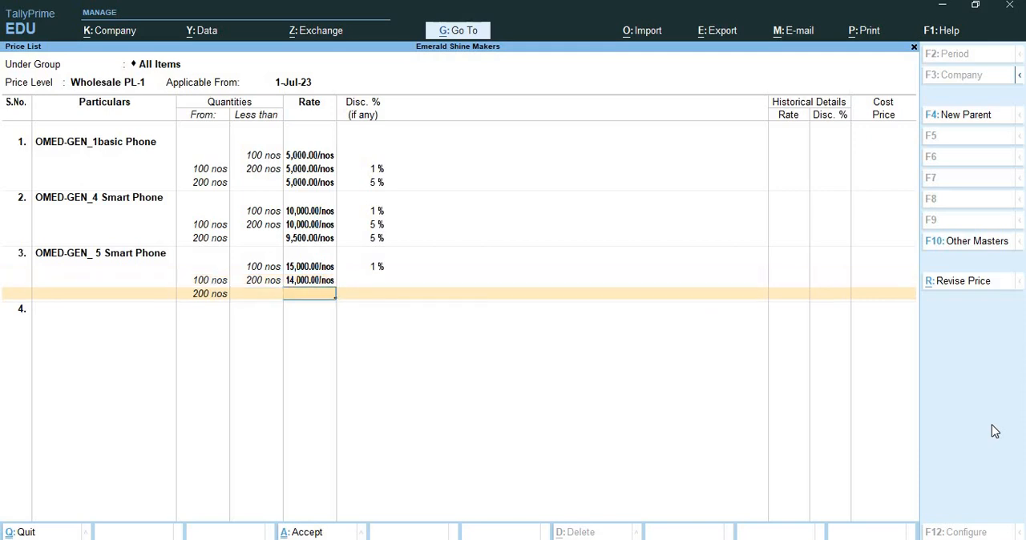
pyautogui.write('14000')
pyautogui.press('Return')
pyautogui.write('5')
pyautogui.press('Return')
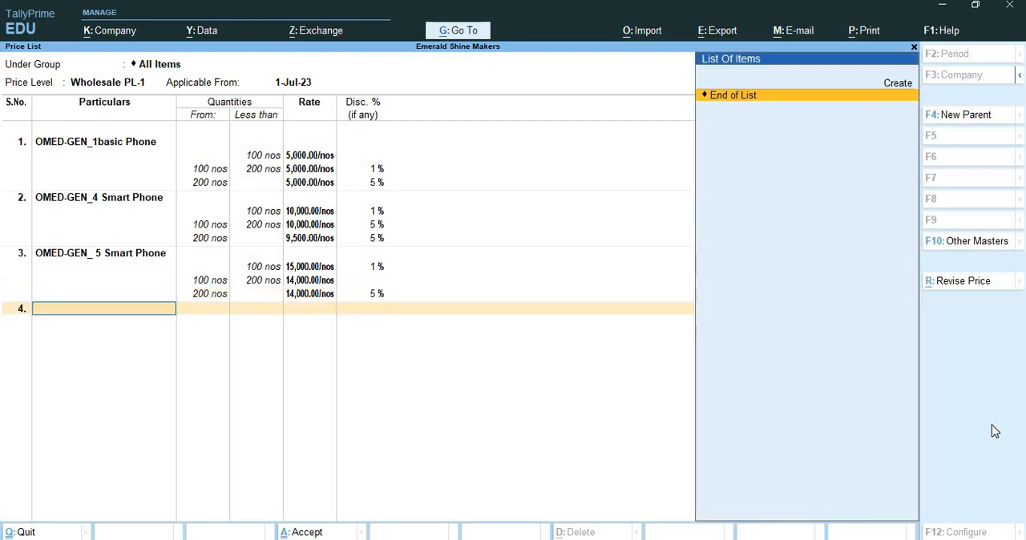
pyautogui.press('Return')
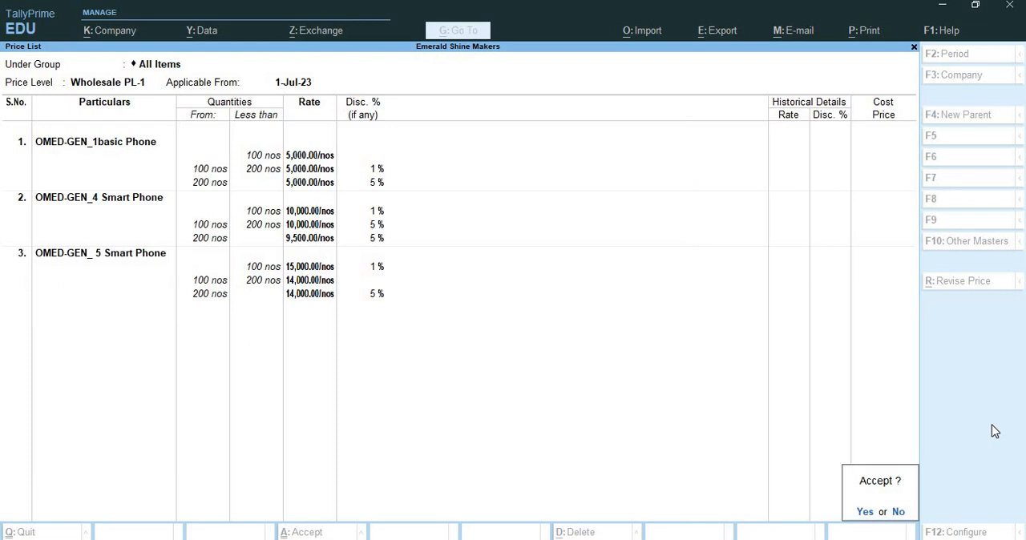
pyautogui.press('y')
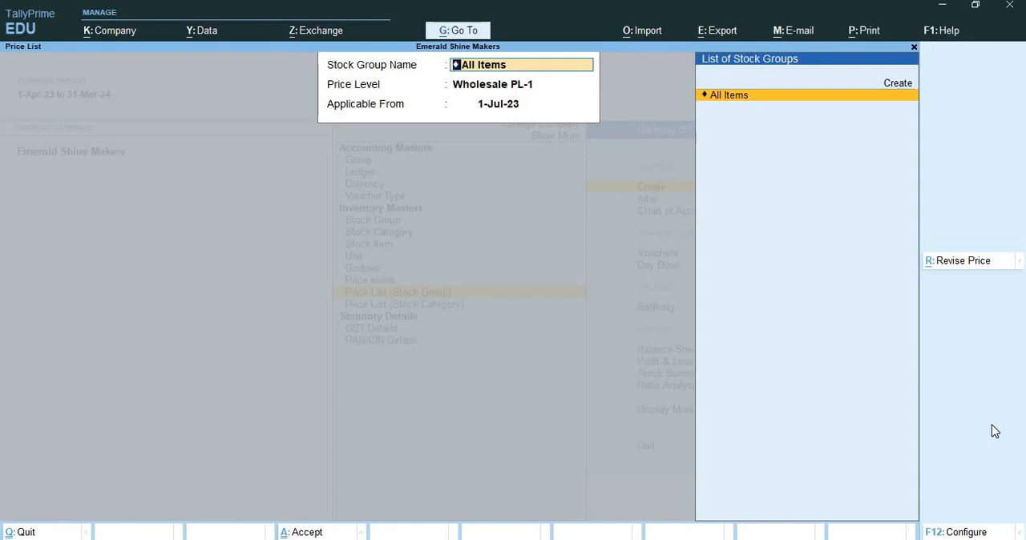
# Step: Start a Retail PL-1 price list for All Items applicable from 1-Jul-23, with OMED-GEN_1basic Phone as the first item
pyautogui.press('Return')
pyautogui.press('Up')
pyautogui.press('Return')
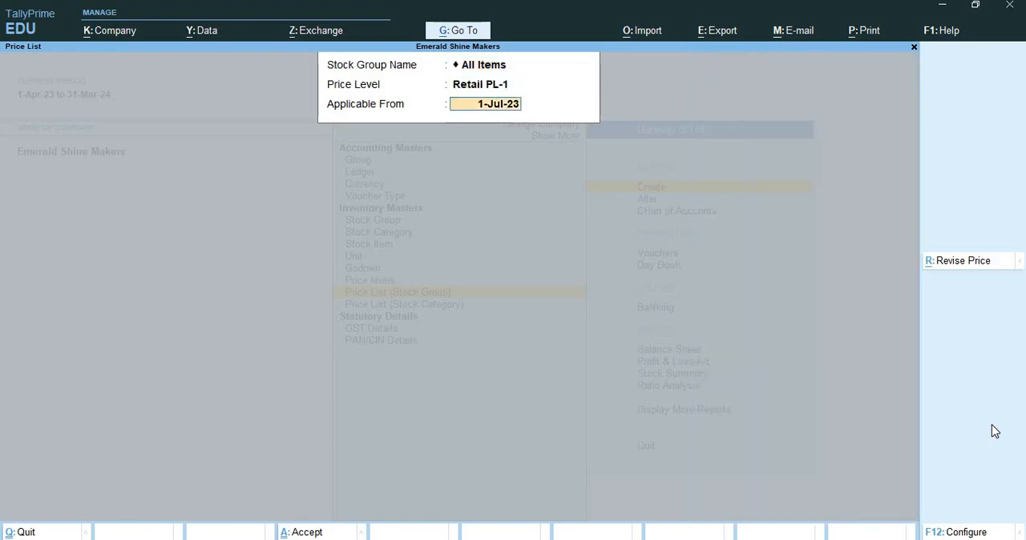
pyautogui.press('Return')
pyautogui.press('Return')
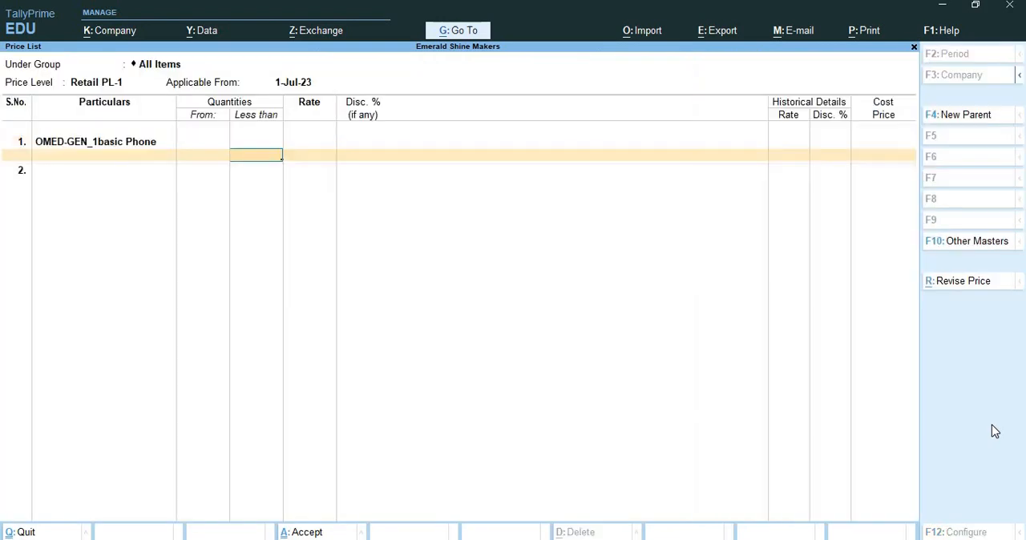
pyautogui.press('BackSpace')
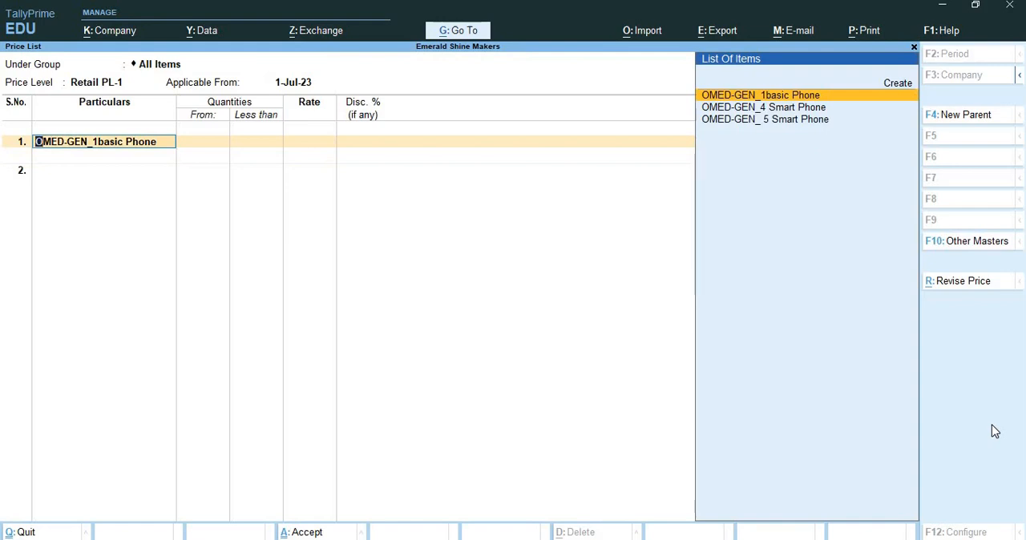
pyautogui.press('Return')
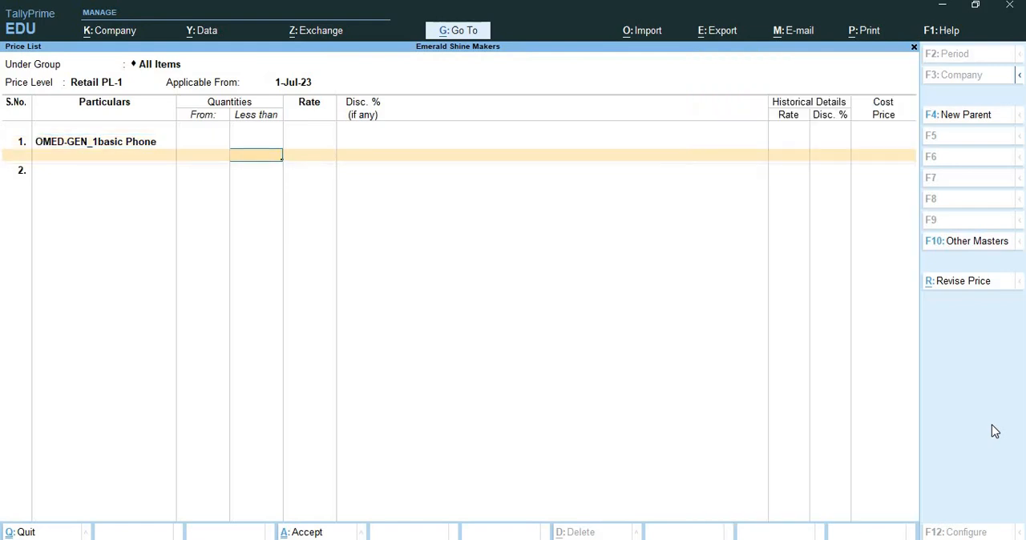
# Step: Add an OMED-GEN_1basic Phone retail slab for less than 50 nos at rate 6000 without discount
pyautogui.write('50')
pyautogui.press('Return')
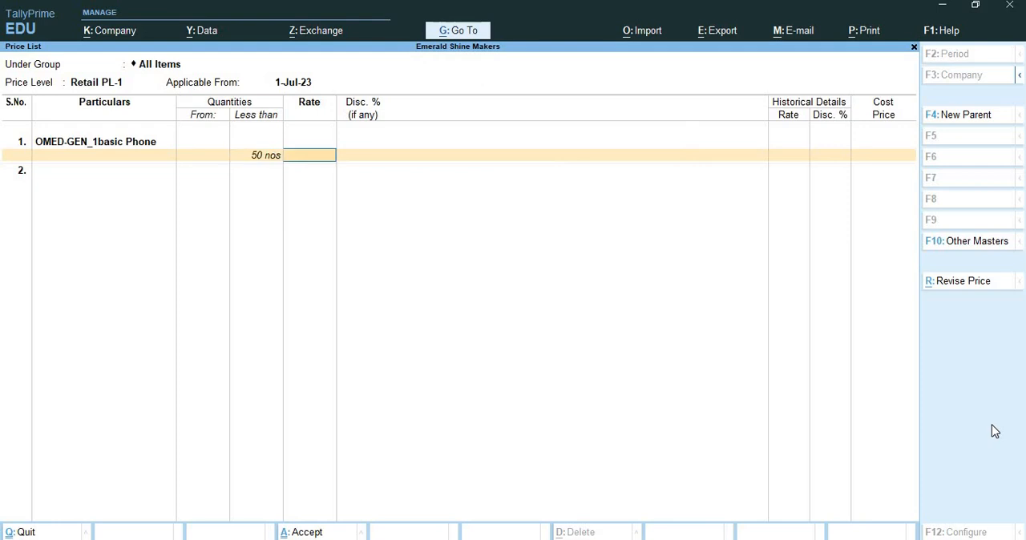
pyautogui.write('6000')
pyautogui.press('Return')
# Step: Add an OMED-GEN_1basic Phone retail slab from 50 to less than 100 nos at rate 6000 with 5% discount
pyautogui.press('Return')
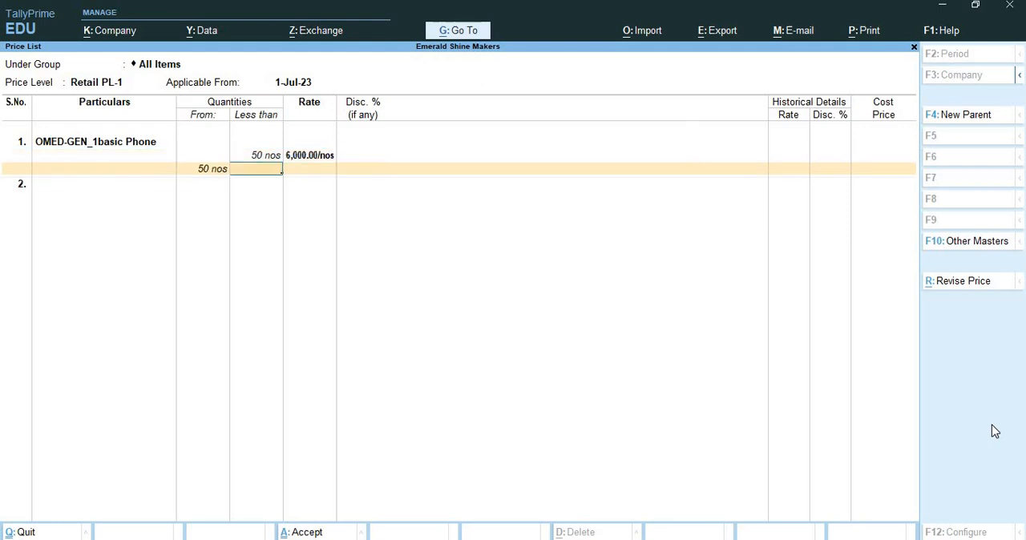
pyautogui.write('100')
pyautogui.press('Return')
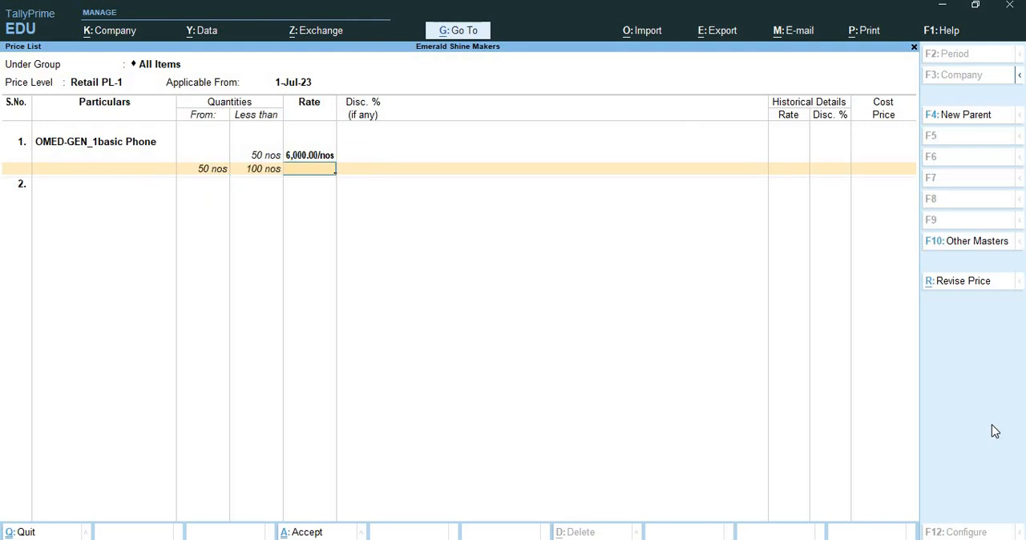
pyautogui.write('6000')
pyautogui.press('Return')
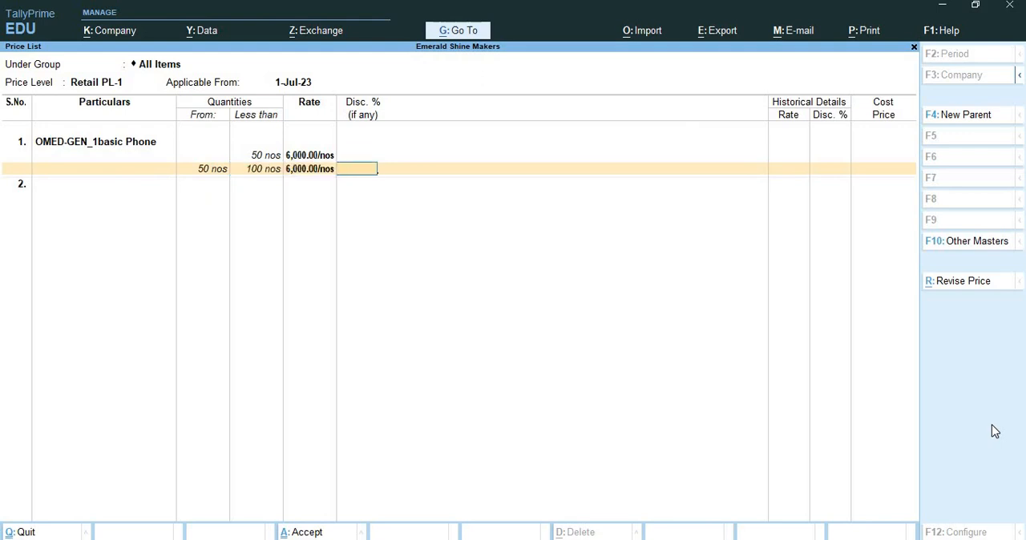
pyautogui.write('5')
# Step: Add an OMED-GEN_1basic Phone retail slab from 100 to less than 150 nos at rate 5500 with 1% discount
pyautogui.press('Return')
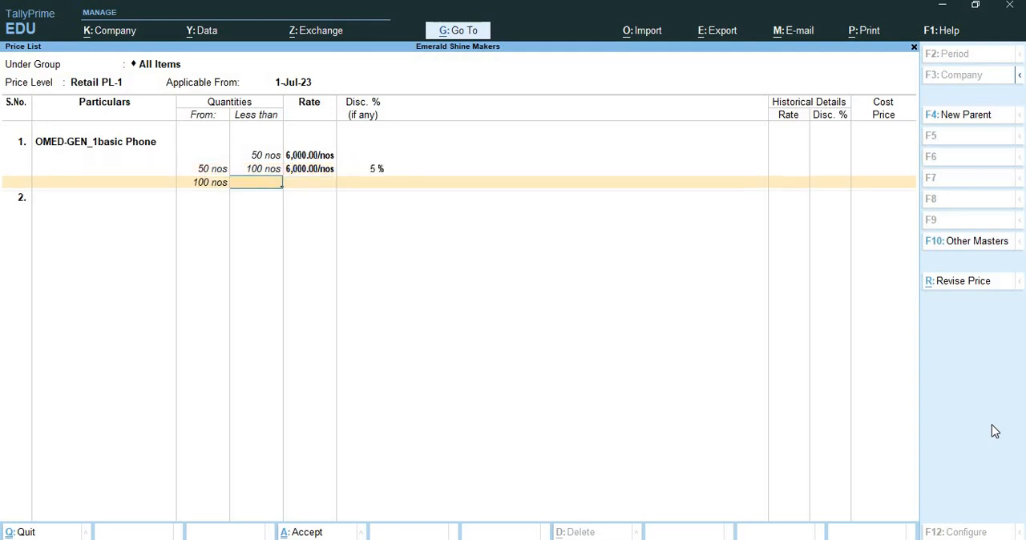
pyautogui.write('150')
pyautogui.press('Return')
pyautogui.write('5500')
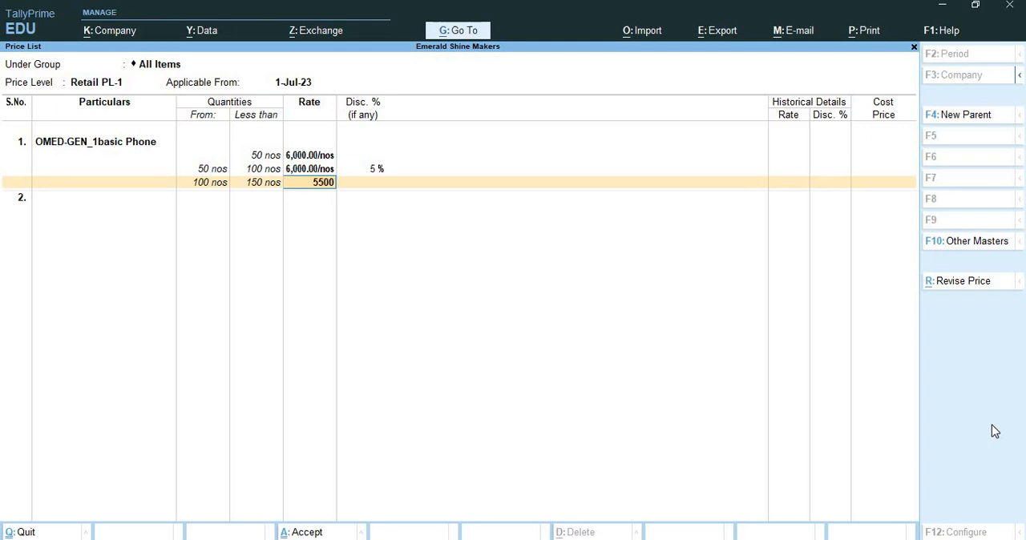
pyautogui.press('Return')
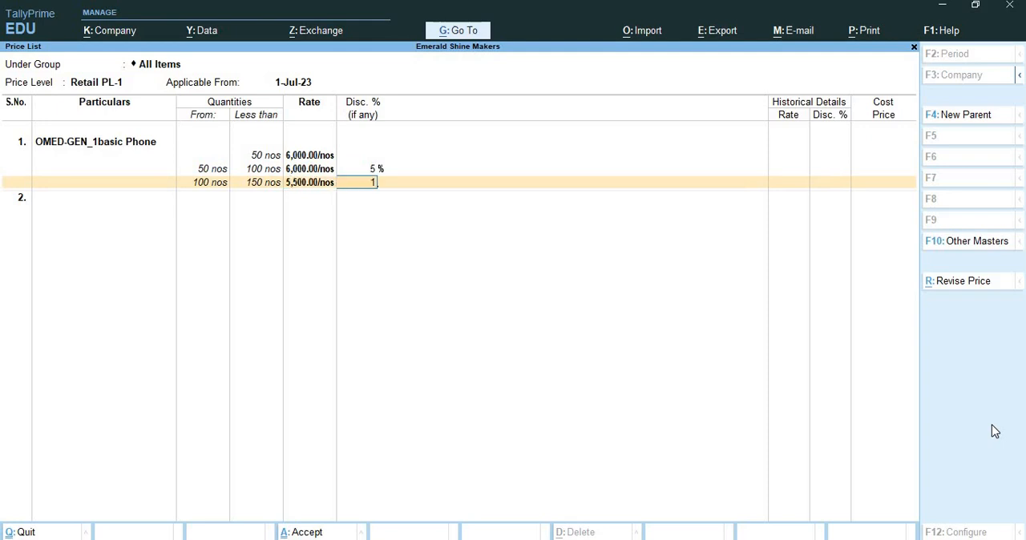
pyautogui.write('1')
pyautogui.press('Return')
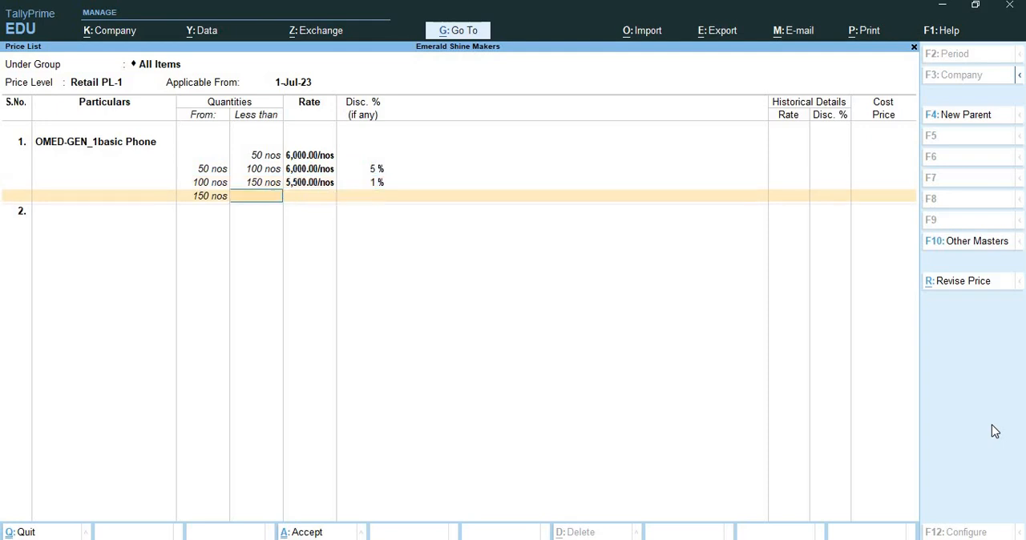
# Step: Add an open-ended OMED-GEN_1basic Phone retail slab from 150 nos at rate 5500 with 5% discount
pyautogui.press('Return')
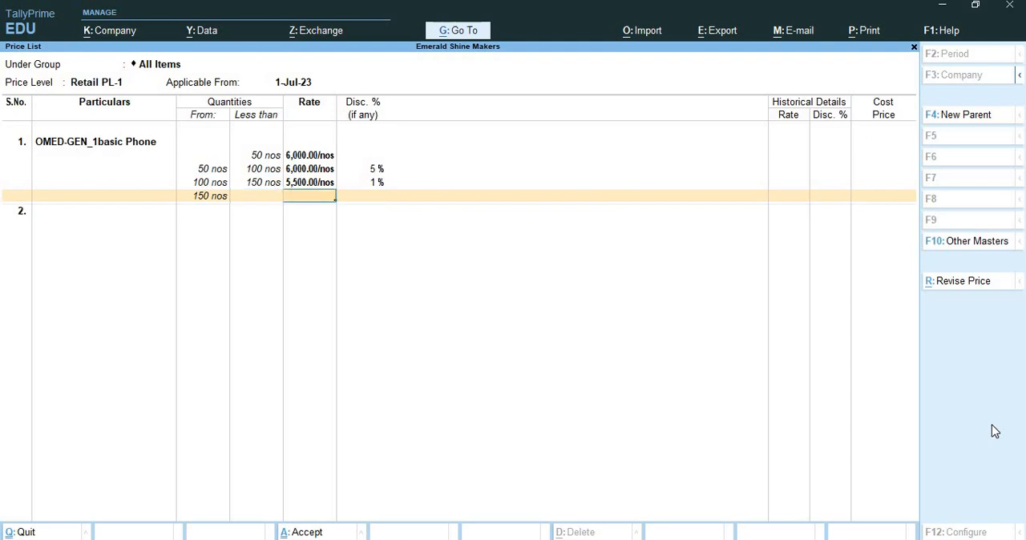
pyautogui.write('5500')
pyautogui.press('Return')
pyautogui.write('5,500.00/nos')
pyautogui.press('Return')
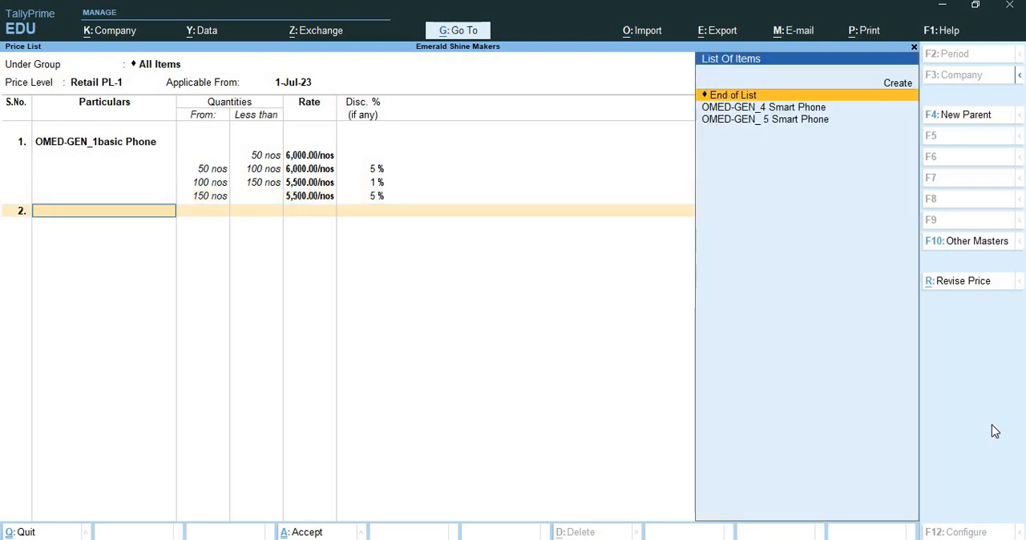
# Step: Add OMED-GEN_4 Smart Phone as the second retail item with a slab for less than 50 nos at rate 12000 and 1% discount
pyautogui.write('Om')
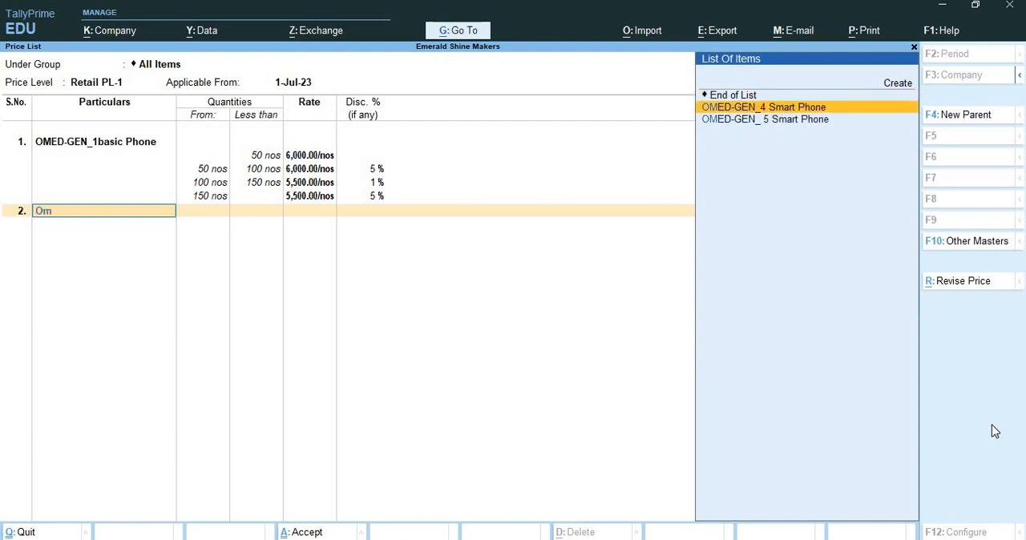
pyautogui.press('Return')
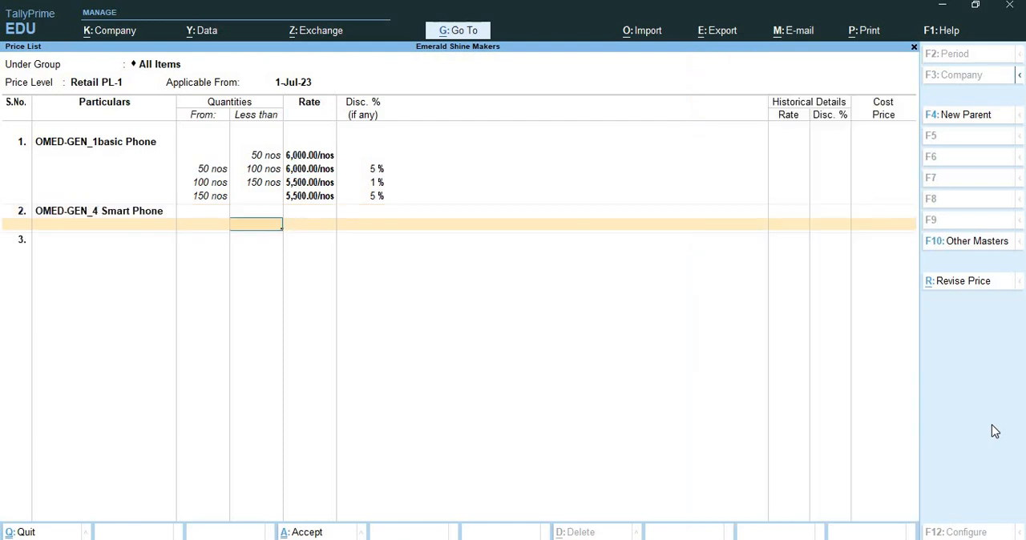
pyautogui.write('50')
pyautogui.press('Return')
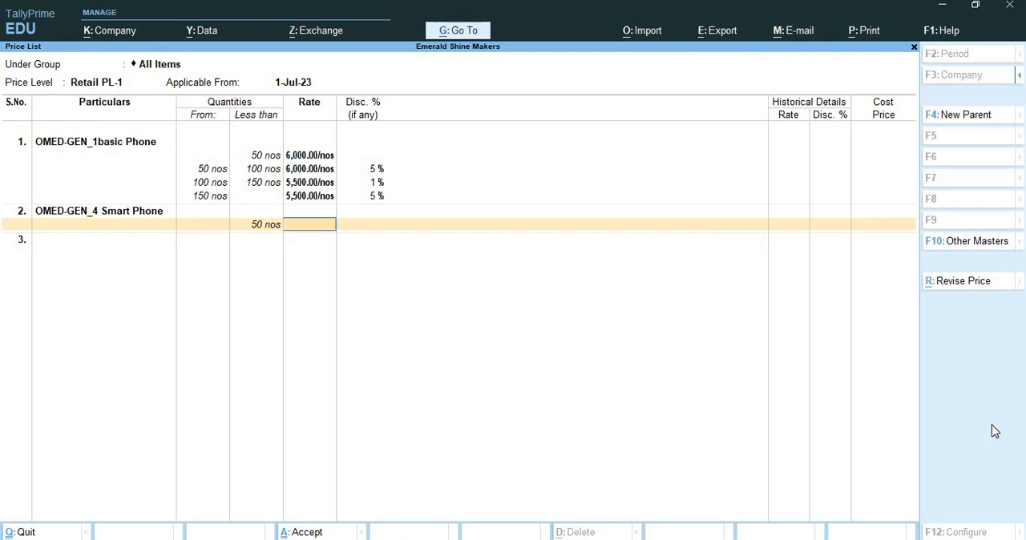
pyautogui.write('12000')
pyautogui.press('Return')
pyautogui.write('1')
pyautogui.press('Return')
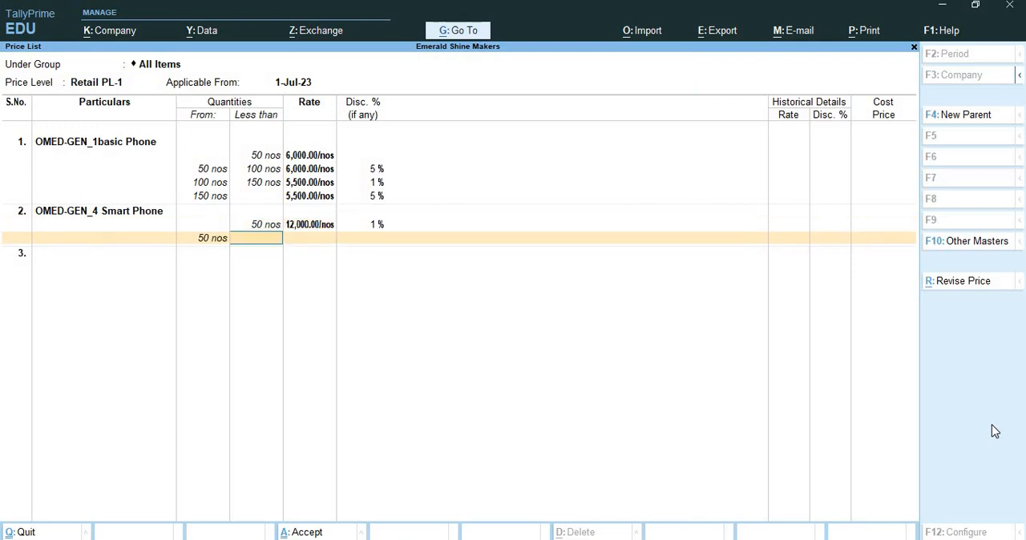
# Step: Add an OMED-GEN_4 Smart Phone retail slab from 50 to less than 100 nos at rate 12000 with 5% discount
pyautogui.write('100')
pyautogui.press('Return')
pyautogui.write('12000')
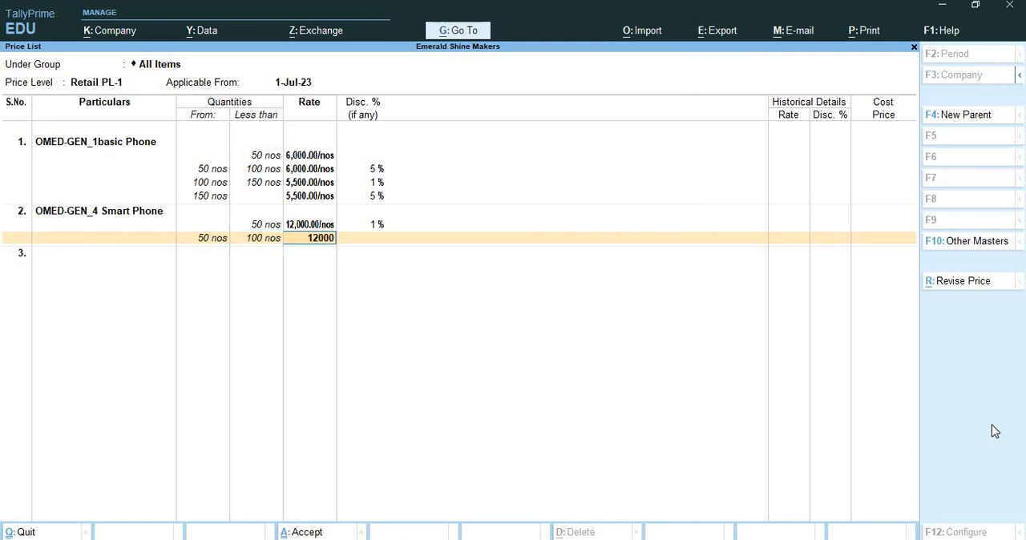
pyautogui.press('Return')
pyautogui.write('5')
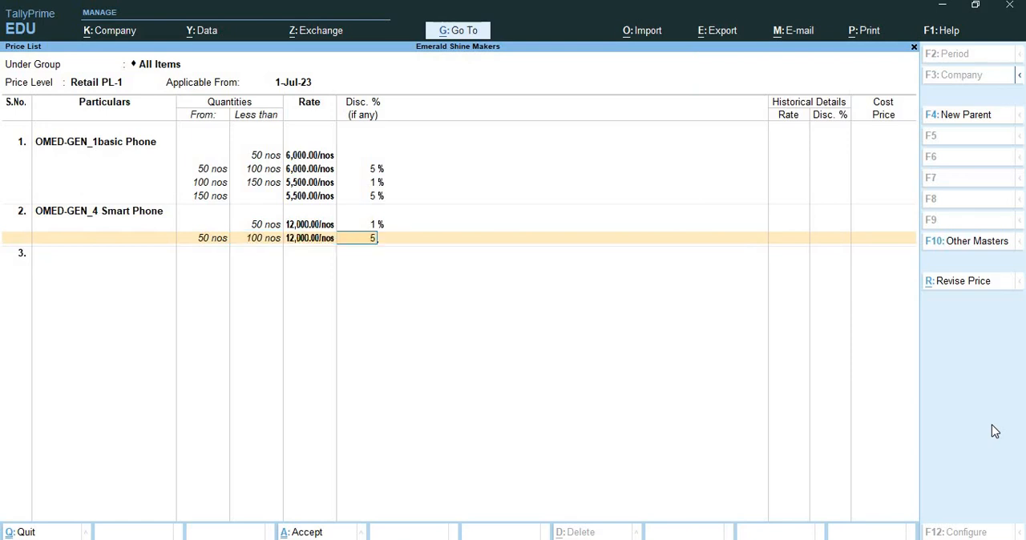
pyautogui.press('Return')
# Step: Add an OMED-GEN_4 Smart Phone retail slab from 100 to less than 150 nos at rate 11500 without discount
pyautogui.write('14')
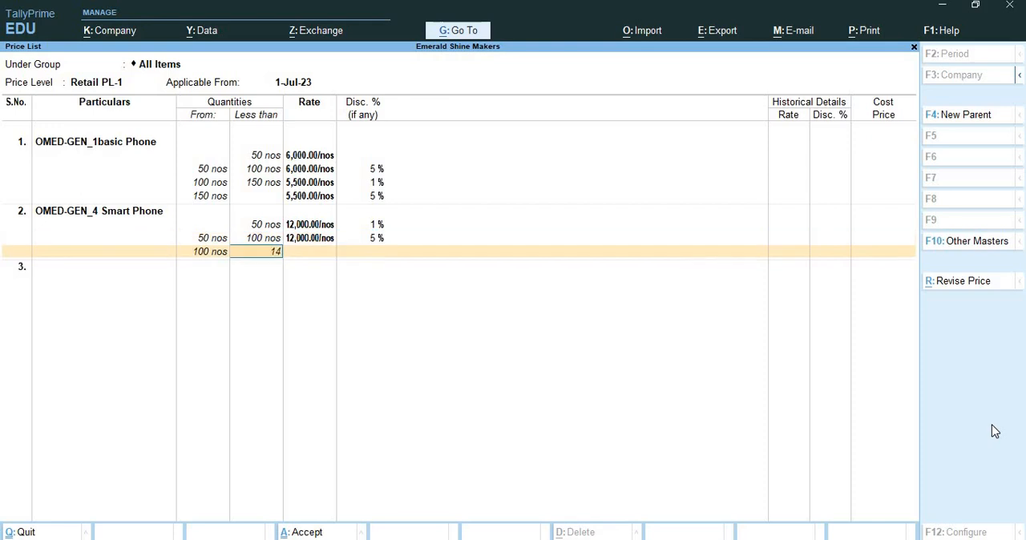
pyautogui.press('BackSpace')
pyautogui.write('50')
pyautogui.press('Return')
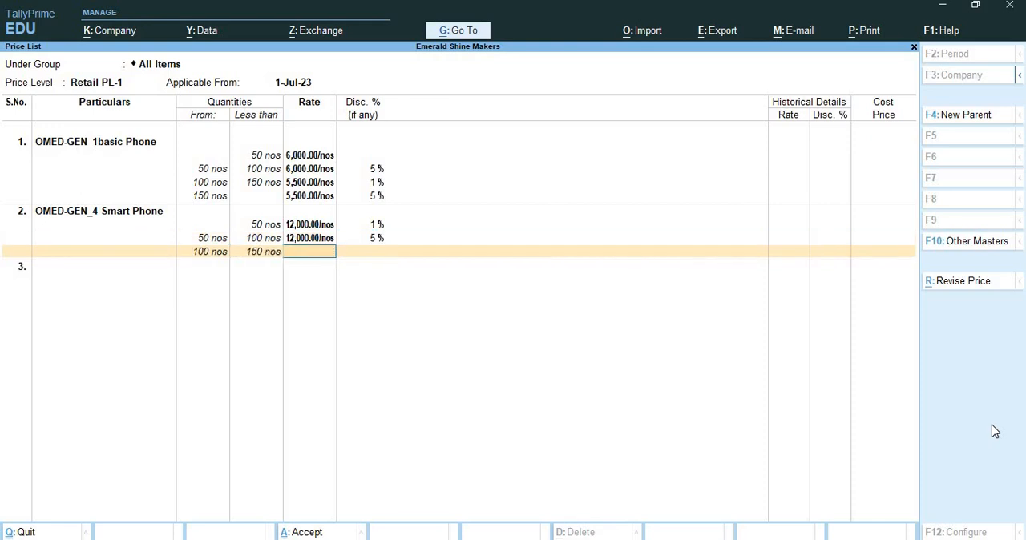
pyautogui.write('11,5')
pyautogui.write('00')
pyautogui.press('Return')
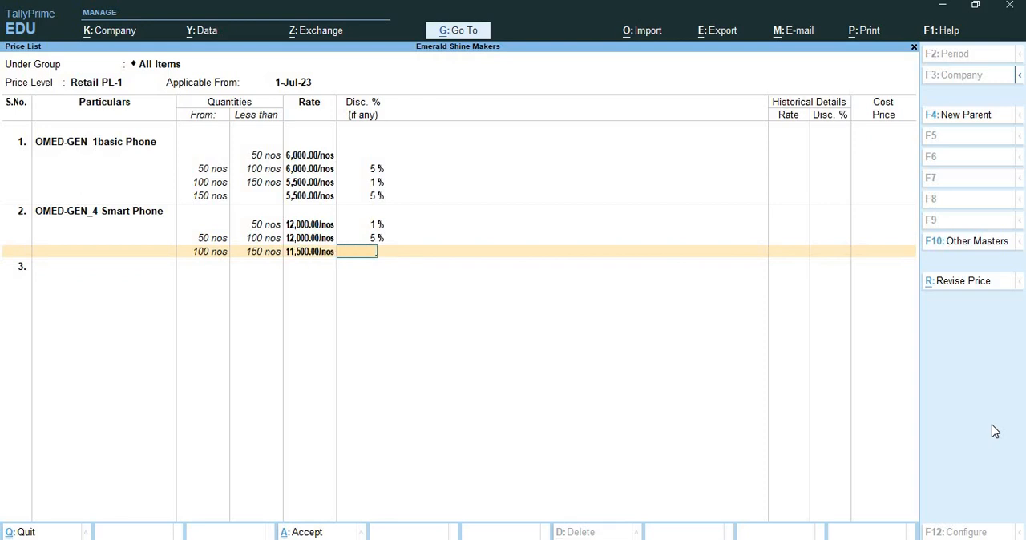
pyautogui.press('Return')
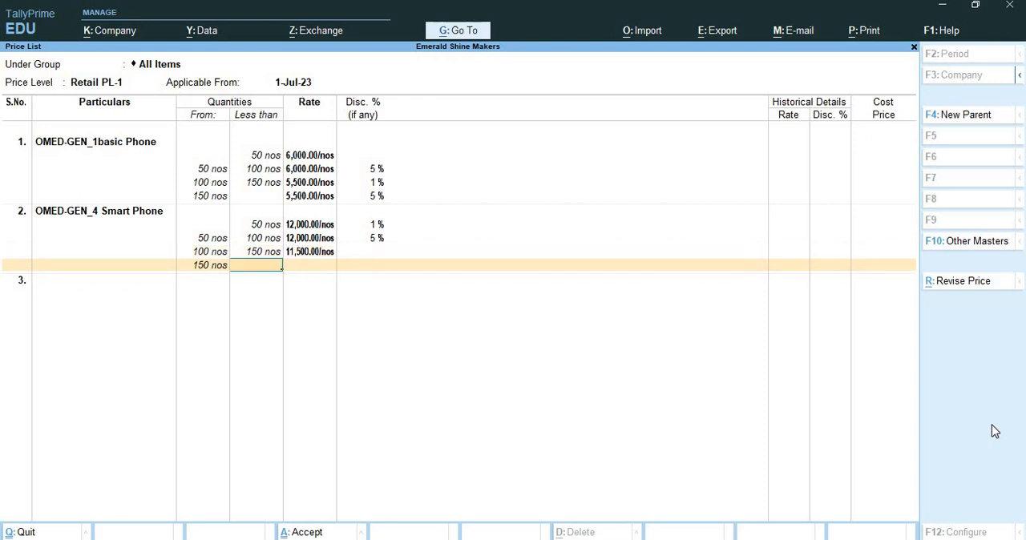
# Step: Add an open-ended OMED-GEN_4 Smart Phone retail slab from 150 nos at rate 11500 with 10% discount
pyautogui.press('Return')
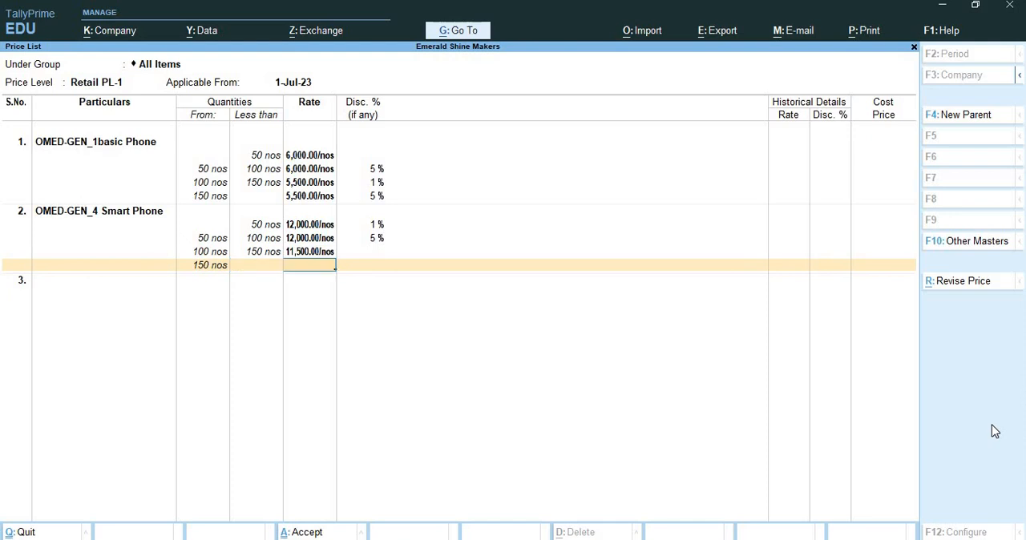
pyautogui.write('11,')
pyautogui.write('500')
pyautogui.press('Return')
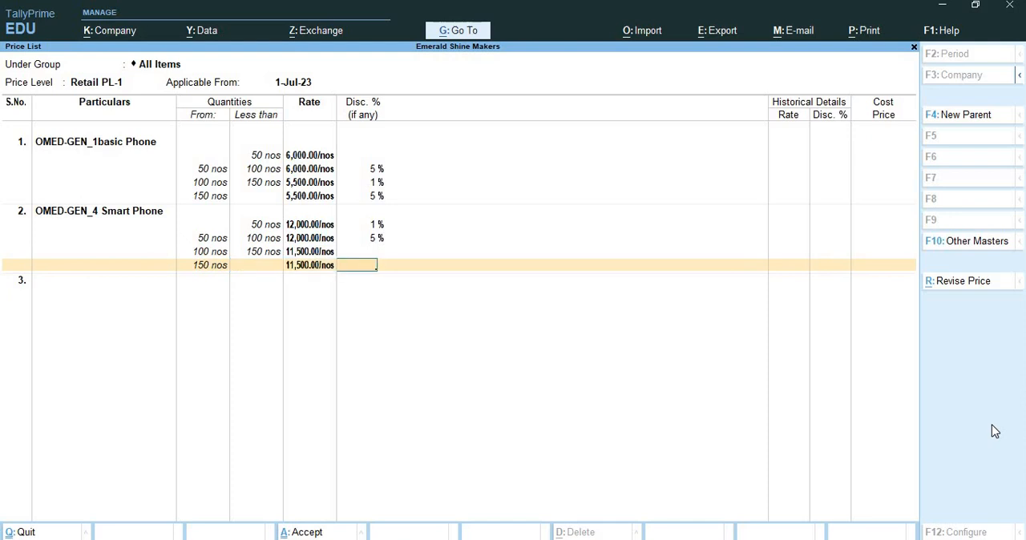
pyautogui.write('10')
pyautogui.press('Return')
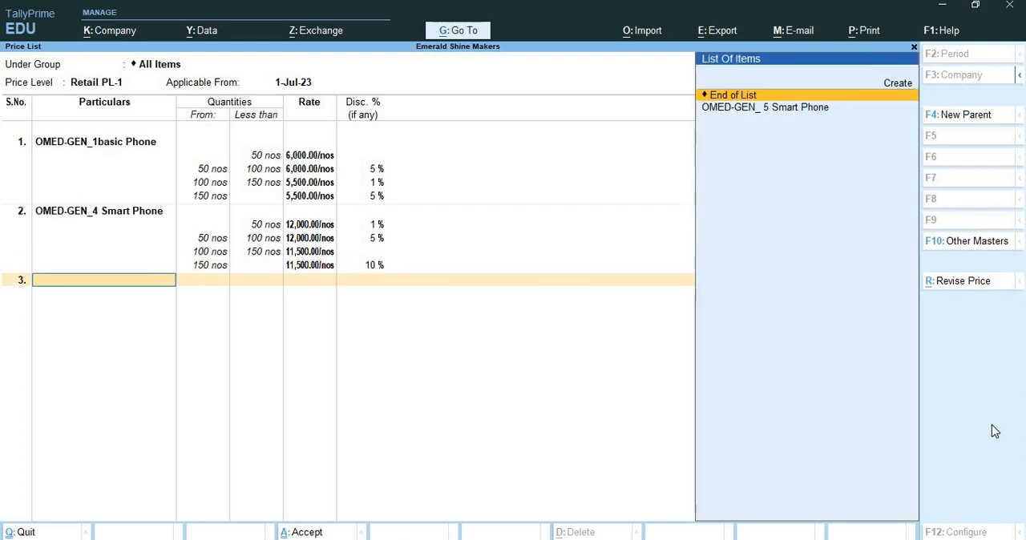
# Step: Add OMED-GEN_ 5 Smart Phone as the third retail item with a slab for less than 50 nos at rate 16000 and 1% discount
pyautogui.press('Down')
pyautogui.press('Return')
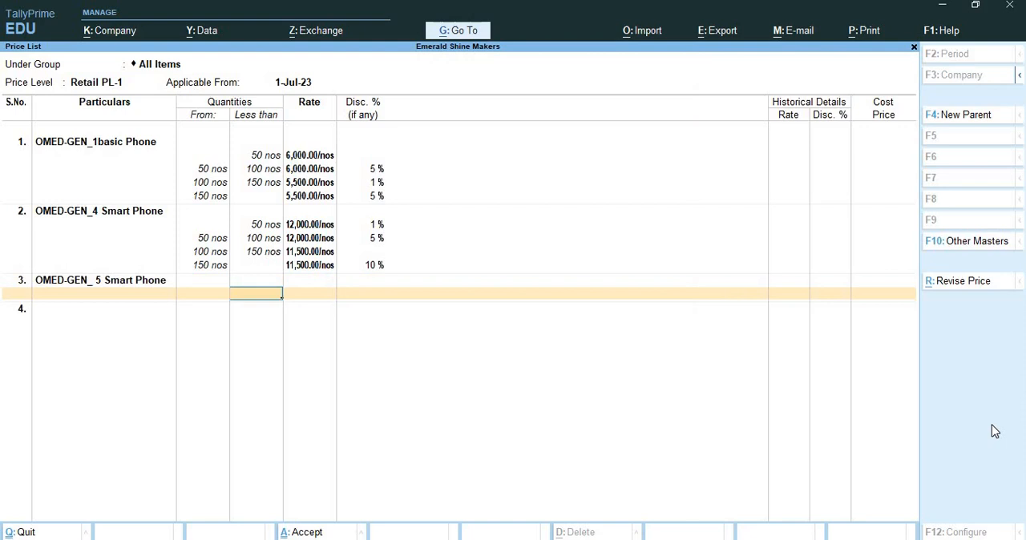
pyautogui.write('50')
pyautogui.press('Return')
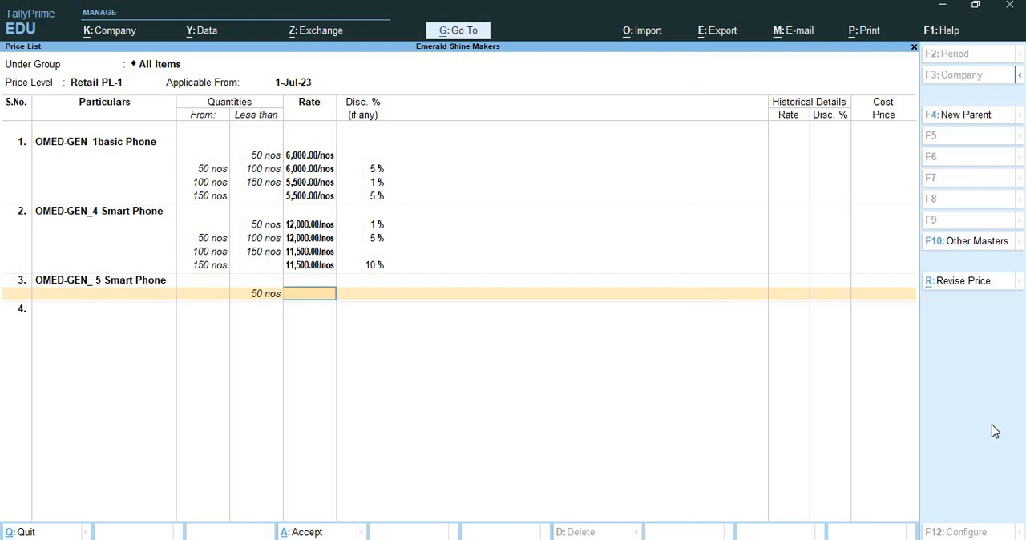
pyautogui.write('16000')
pyautogui.press('Return')
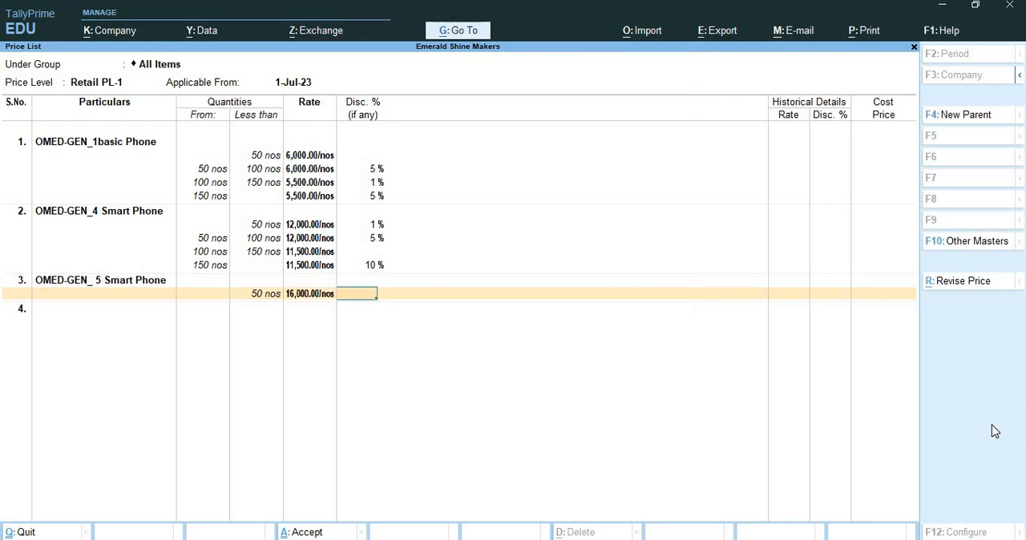
pyautogui.write('1')
pyautogui.press('Return')
# Step: Add an OMED-GEN_ 5 Smart Phone retail slab from 50 to less than 100 nos at rate 16000 with 5% discount
pyautogui.write('100')
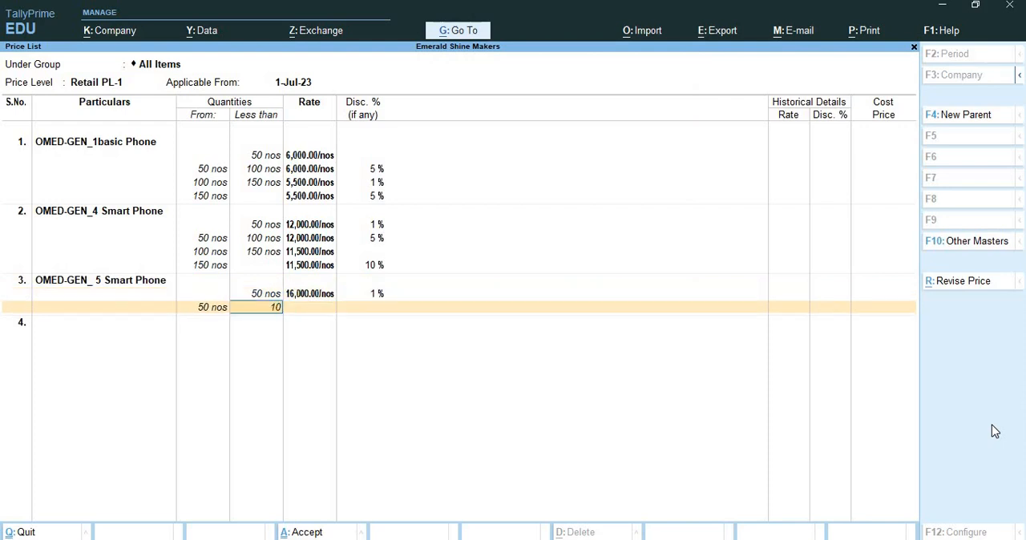
pyautogui.press('Return')
pyautogui.write('16000')
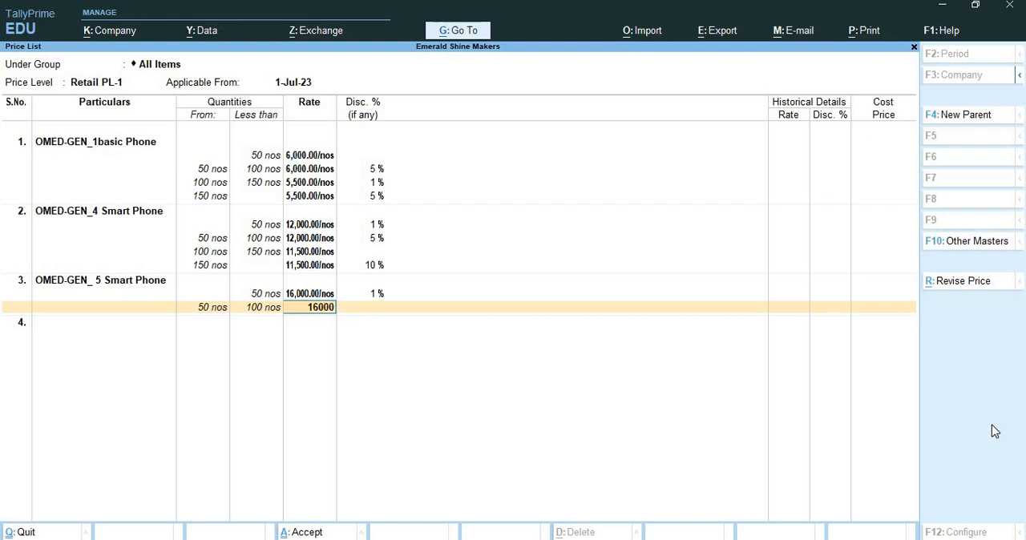
pyautogui.press('Return')
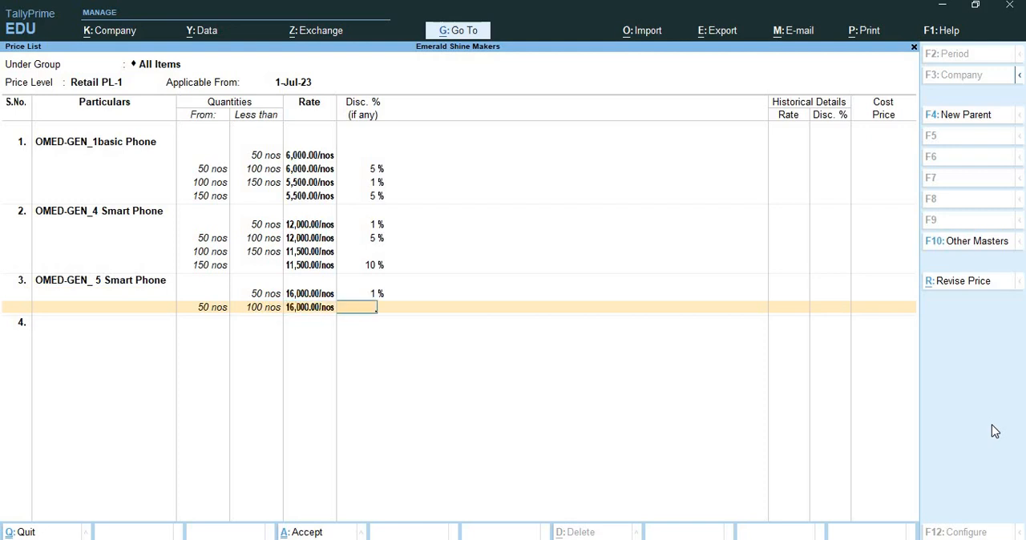
pyautogui.write('5')
pyautogui.press('Return')
# Step: Add an OMED-GEN_ 5 Smart Phone retail slab from 100 to less than 150 nos at rate 15500 with 5% discount
pyautogui.write('1')
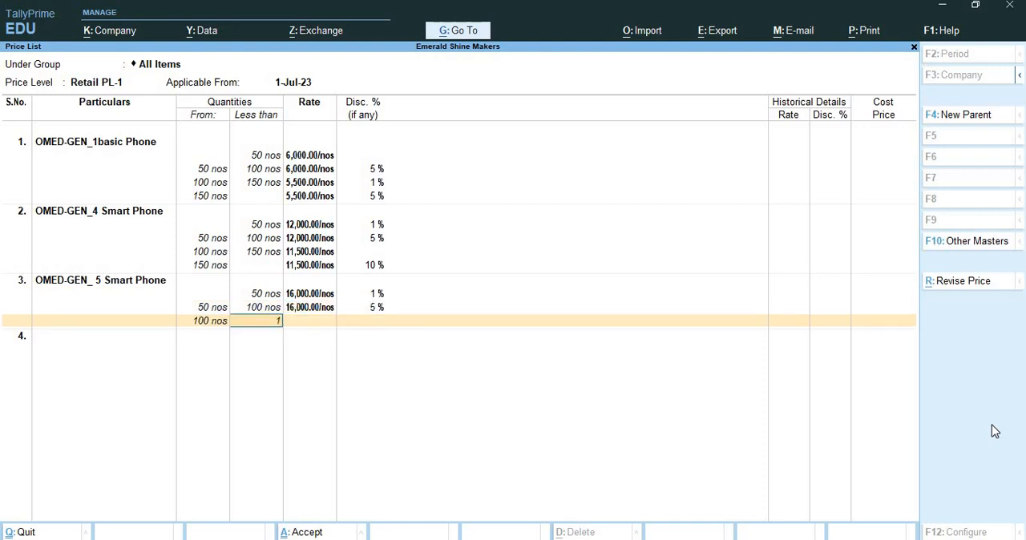
pyautogui.write('50')
pyautogui.press('Return')
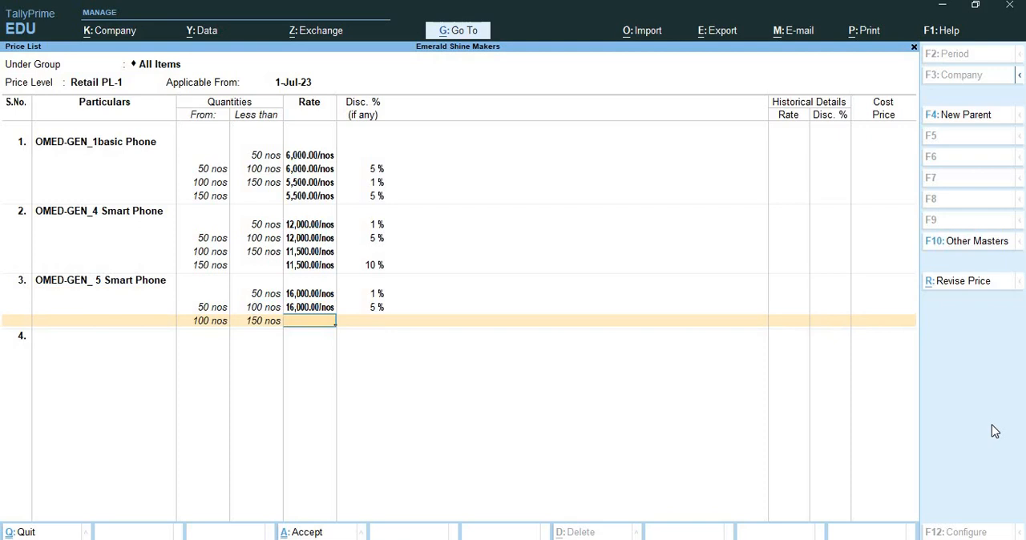
pyautogui.write('15500')
pyautogui.press('Return')
pyautogui.write('6')
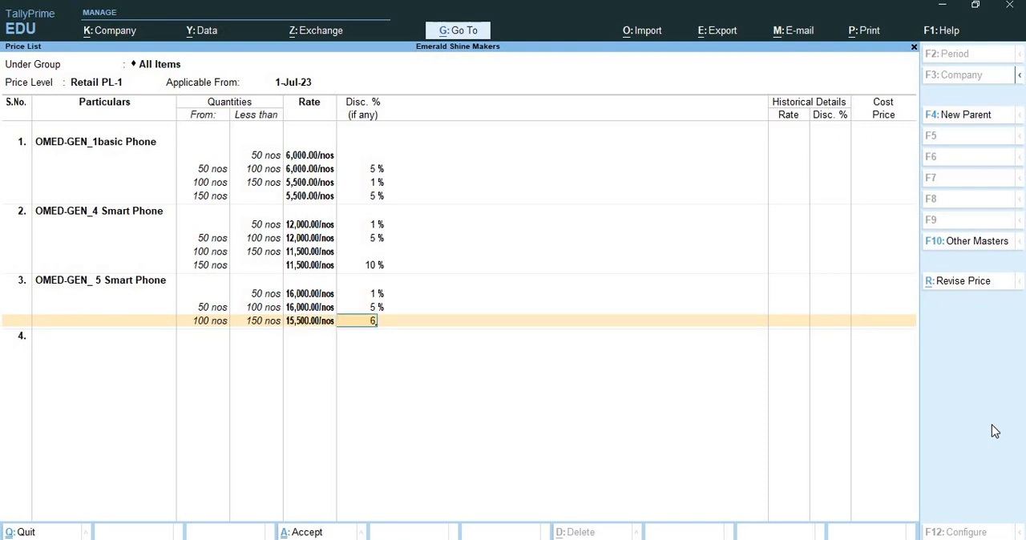
pyautogui.press('BackSpace')
pyautogui.write('5')
pyautogui.press('Return')
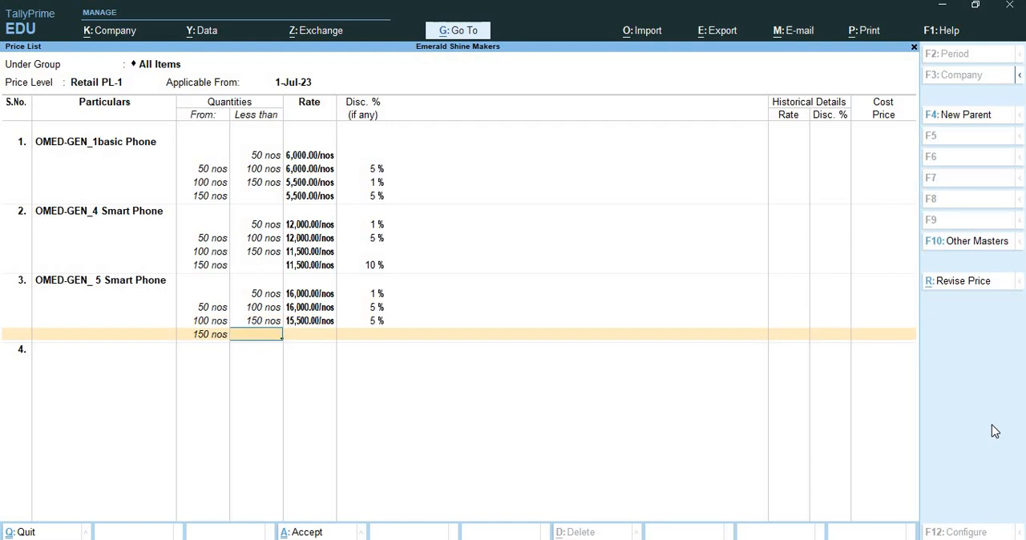
# Step: Add an open-ended OMED-GEN_ 5 Smart Phone slab from 150 nos at rate 15000 with 10% discount and save the Retail PL-1 price list
pyautogui.press('Return')
pyautogui.write('15000')
pyautogui.press('Return')
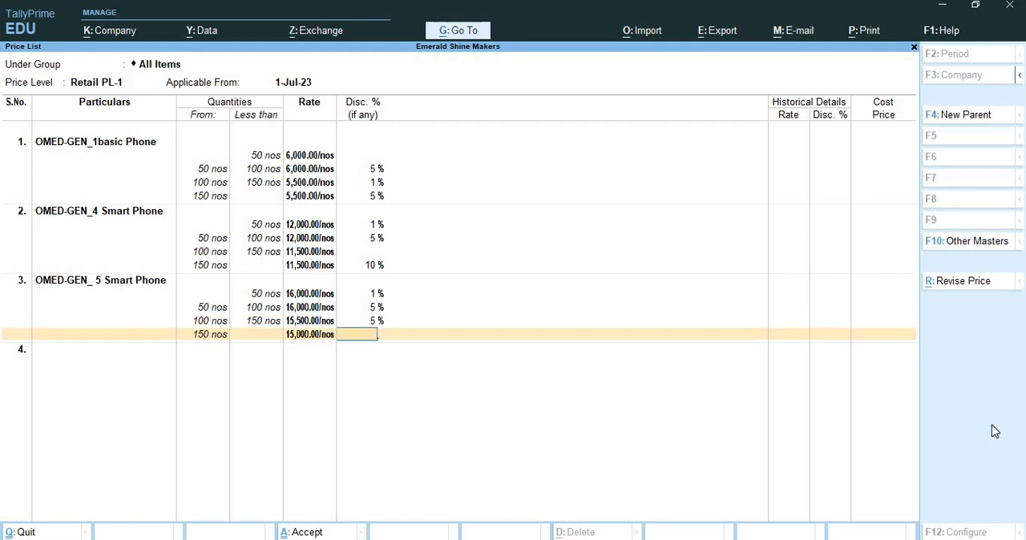
pyautogui.write('10')
pyautogui.press('Return')
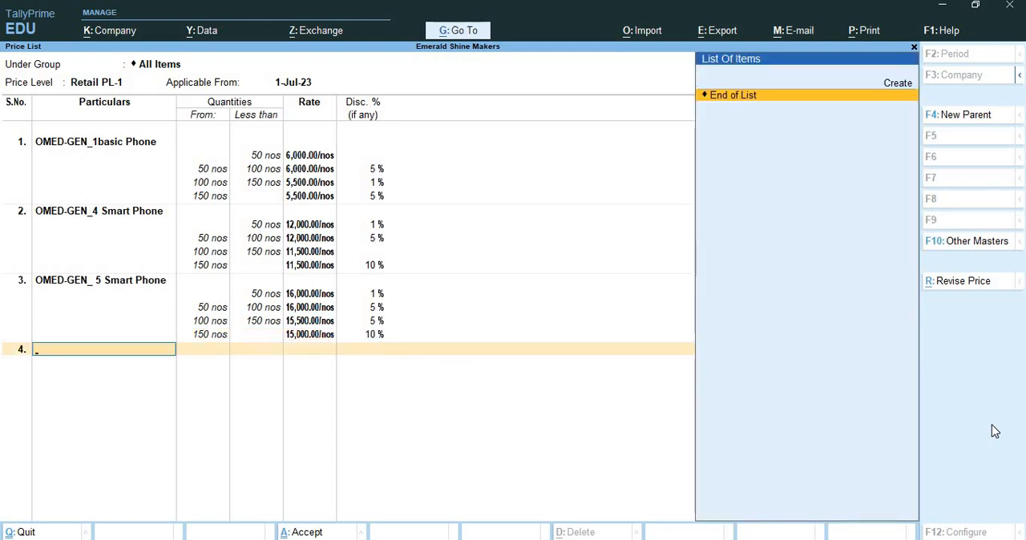
pyautogui.press('Return')
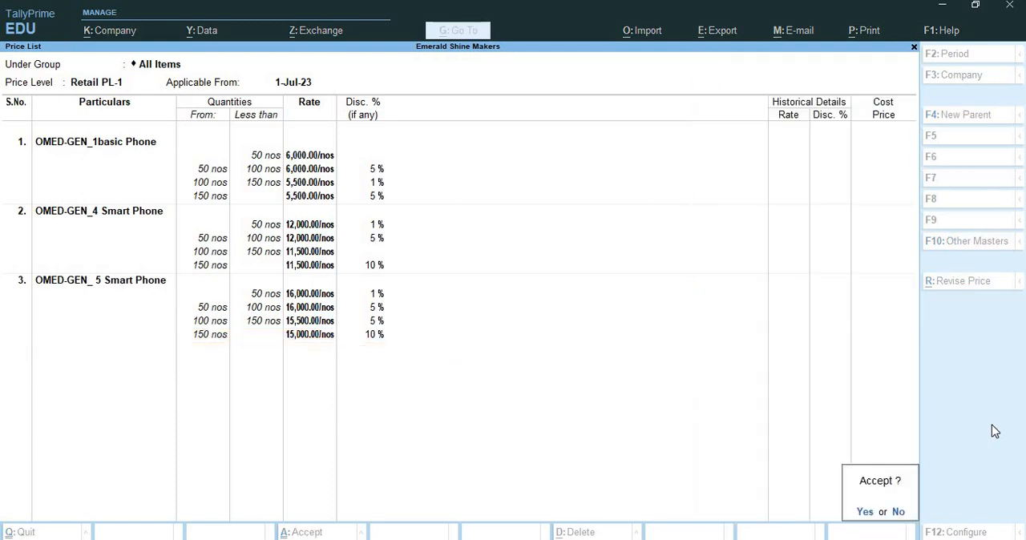
pyautogui.press('Return')
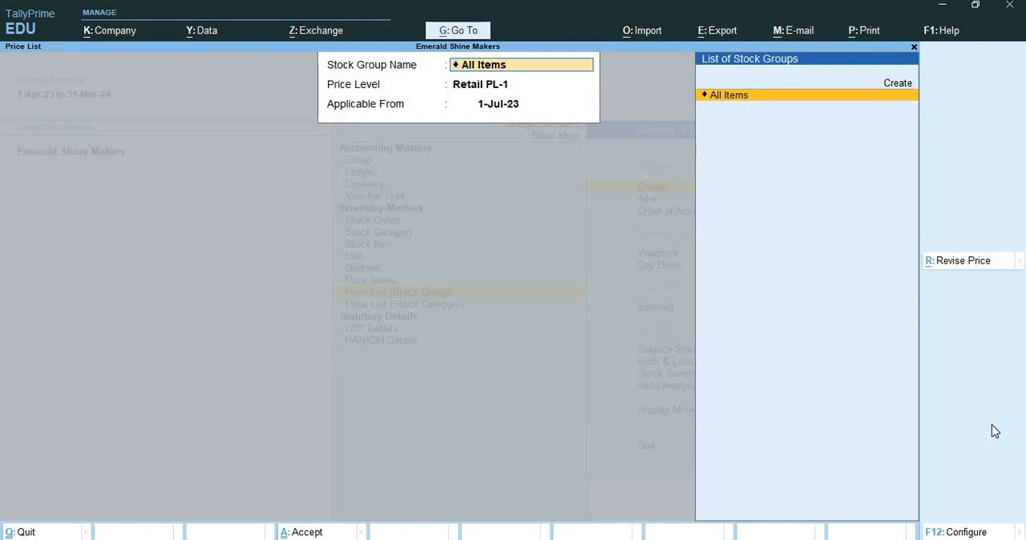
# Step: Leave the price list setup and start a new purchase voucher
pyautogui.press('Escape')
pyautogui.press('Escape')
pyautogui.press('Down')
pyautogui.press('Down')
pyautogui.press('Down')
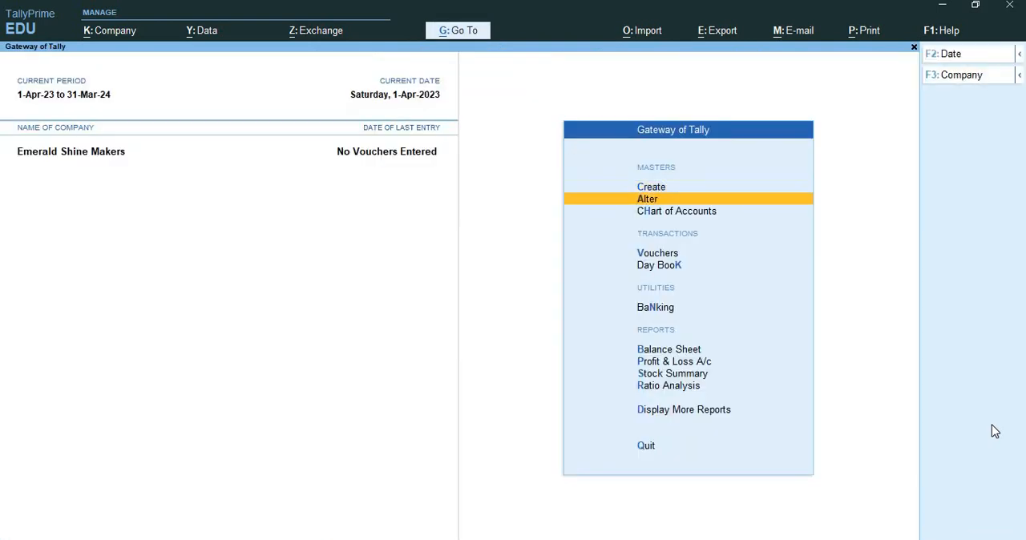
pyautogui.press('Return')
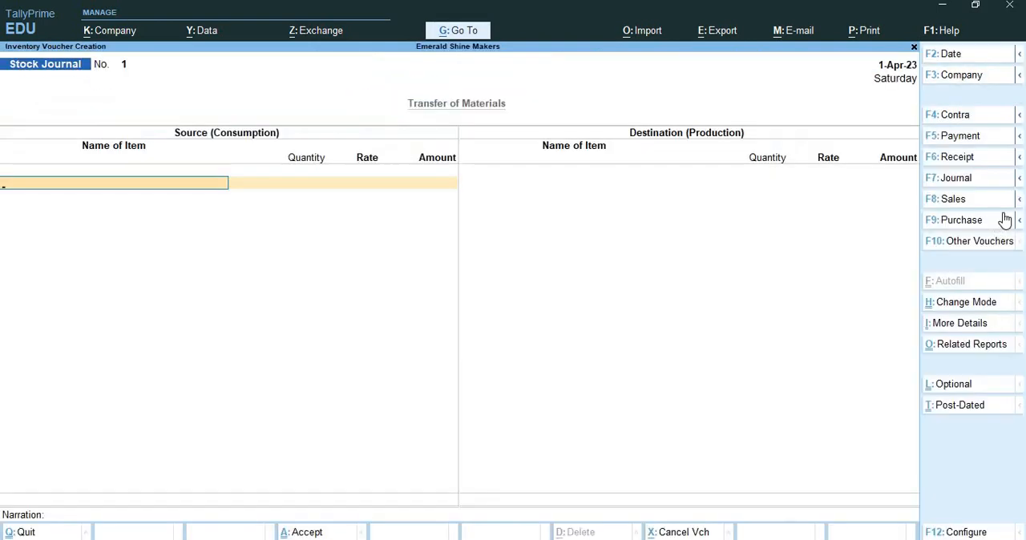
pyautogui.click(994, 224)
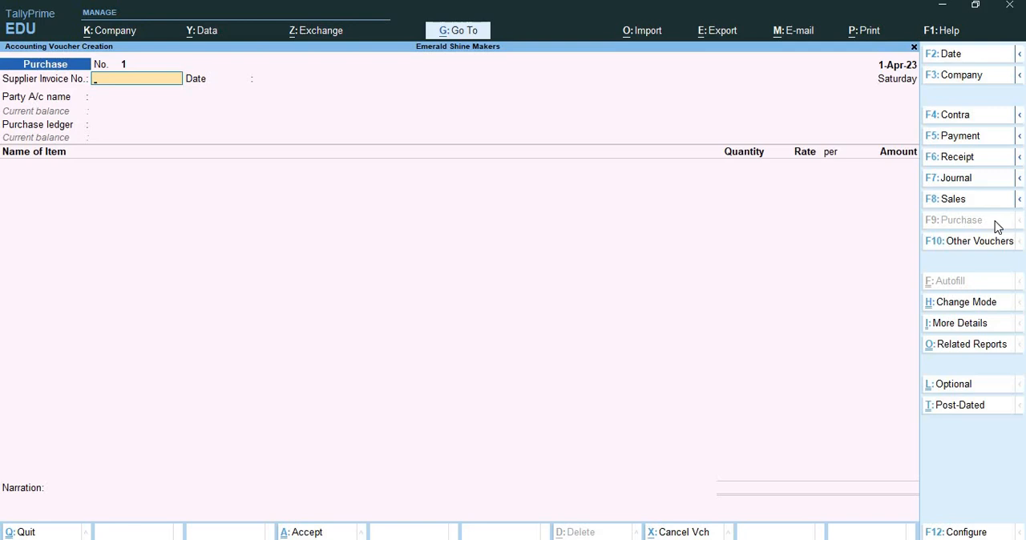
# Step: Enter supplier invoice number PUR001 and set both the voucher date and the supplier invoice date to 1-Jul-23
pyautogui.write('PUR001')
pyautogui.press('Return')
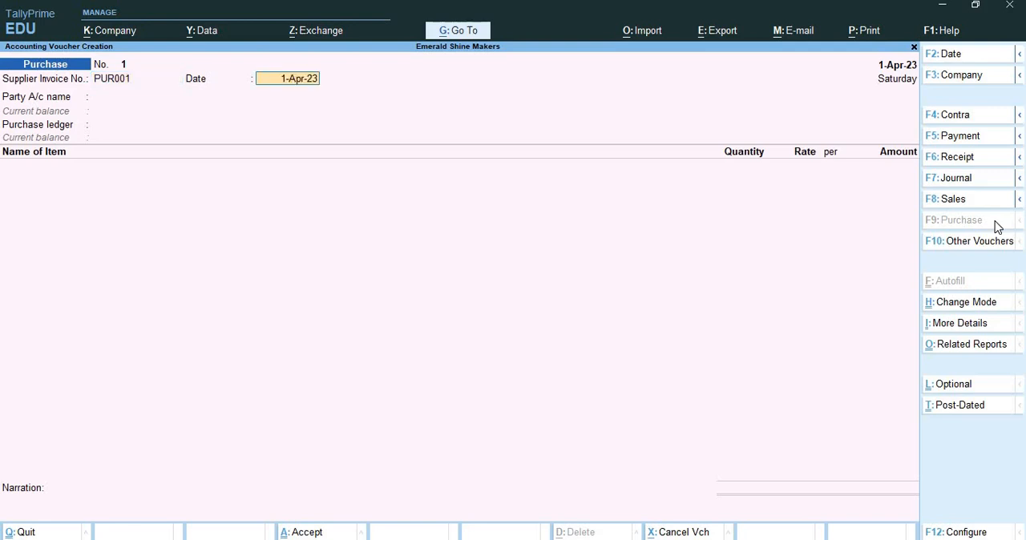
pyautogui.press('F2')
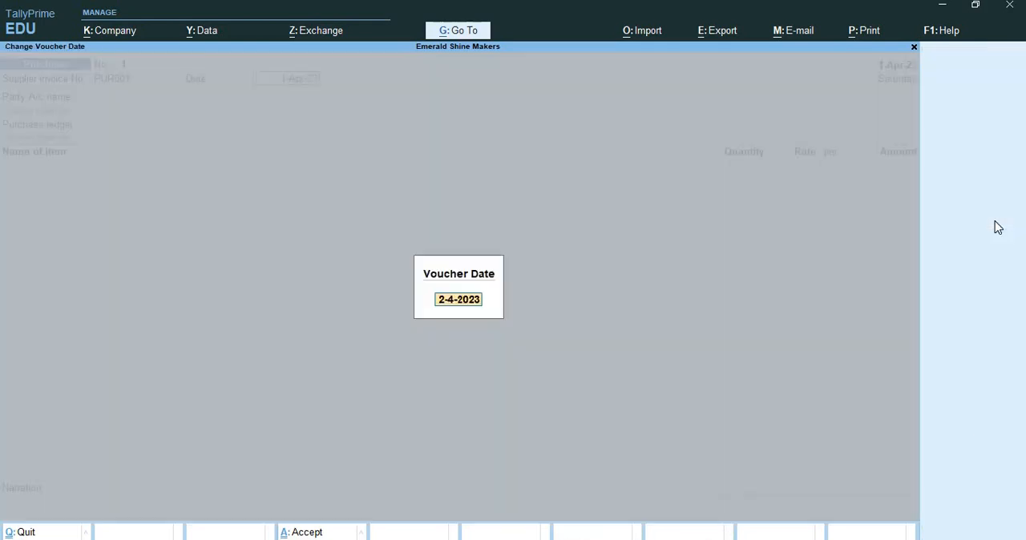
pyautogui.write('1-7')
pyautogui.press('Return')
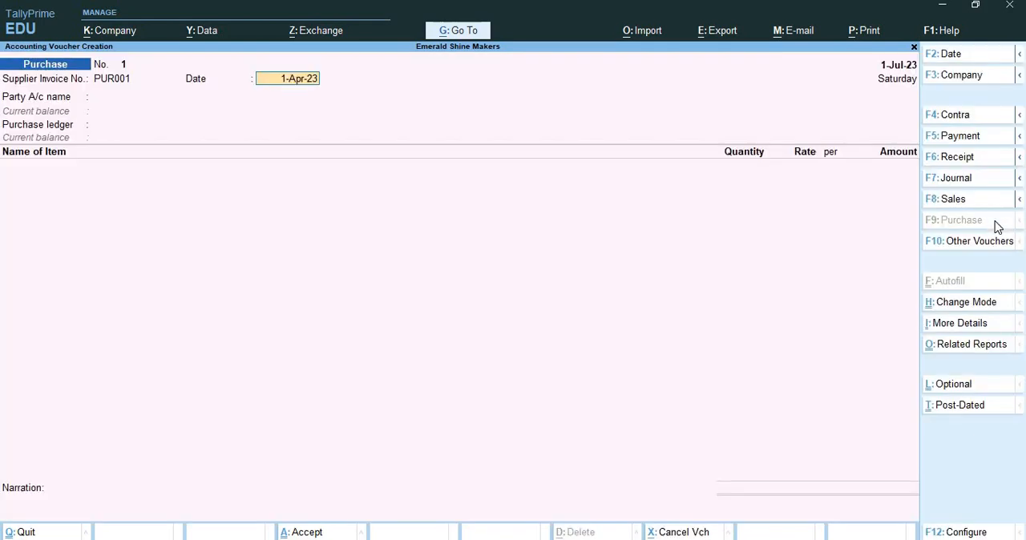
pyautogui.write('1-7')
pyautogui.press('Return')
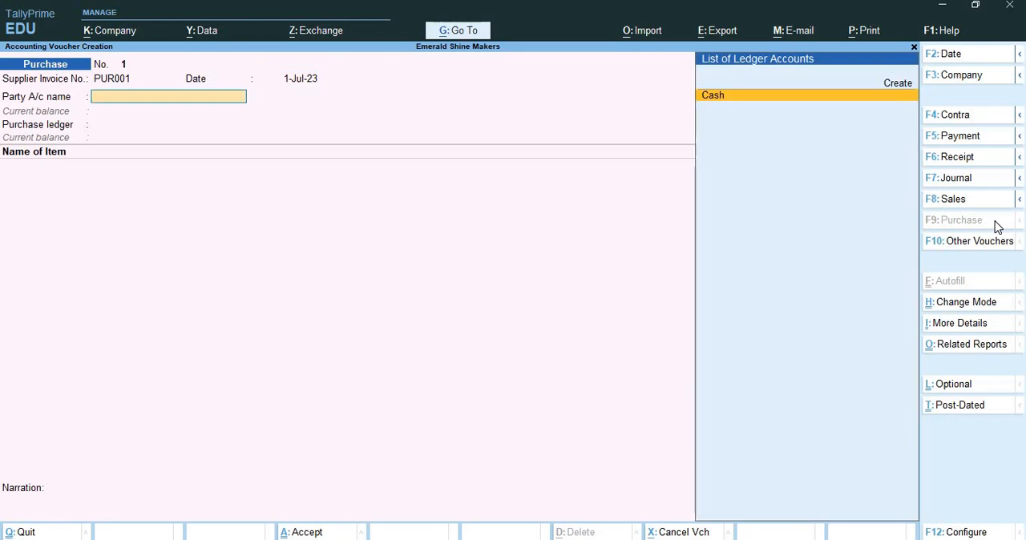
# Step: Create the party ledger Daffodiles Gadgets under Sundry Creditors from within the purchase voucher
pyautogui.press('ctrl')
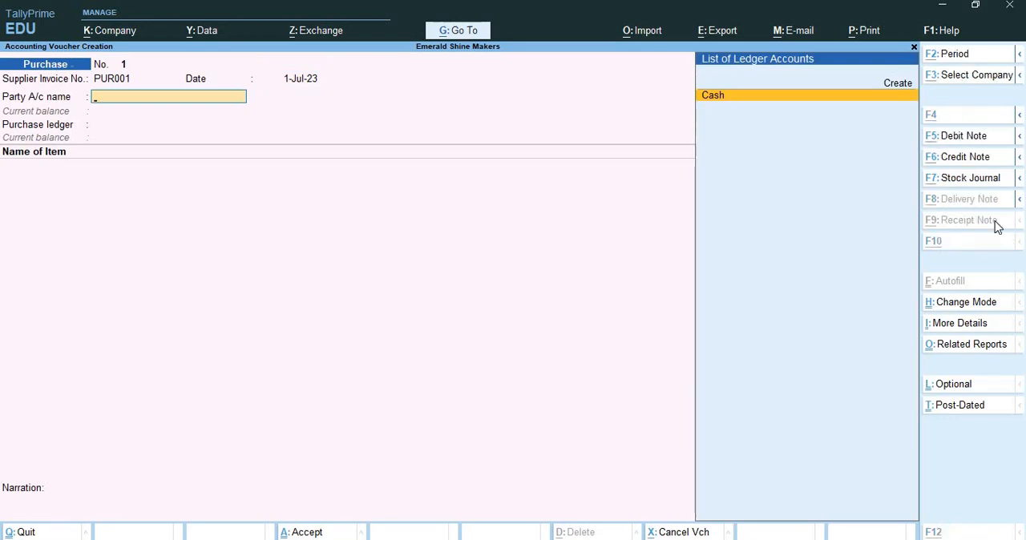
pyautogui.hotkey('alt', 'c')
pyautogui.write('Daffodile')
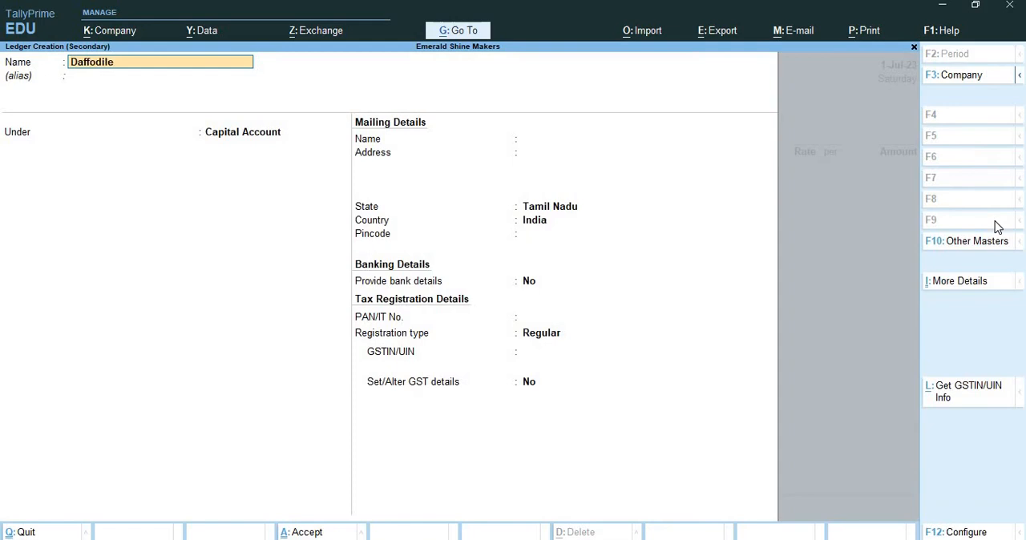
pyautogui.write('s Gadgets')
pyautogui.press('Return')
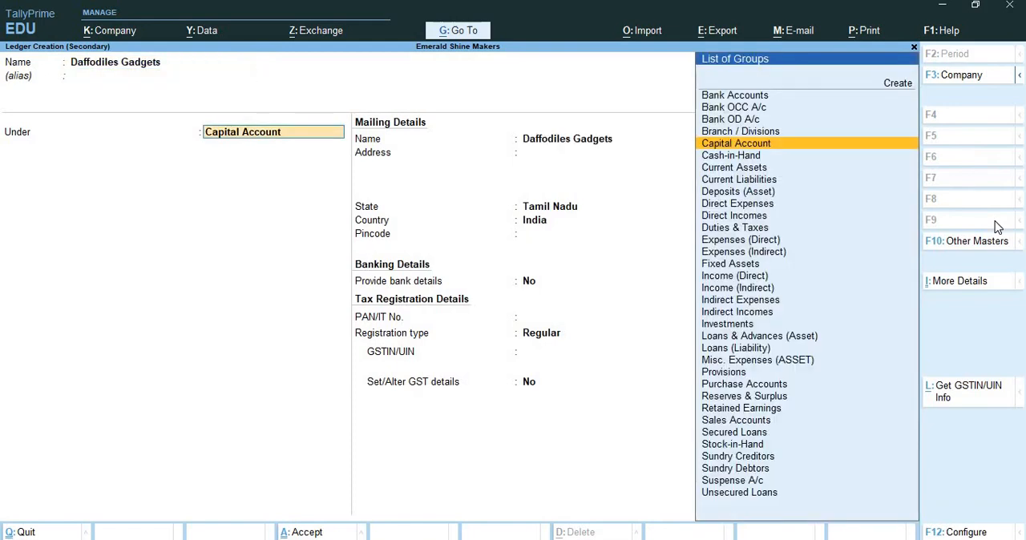
pyautogui.write('Sun')
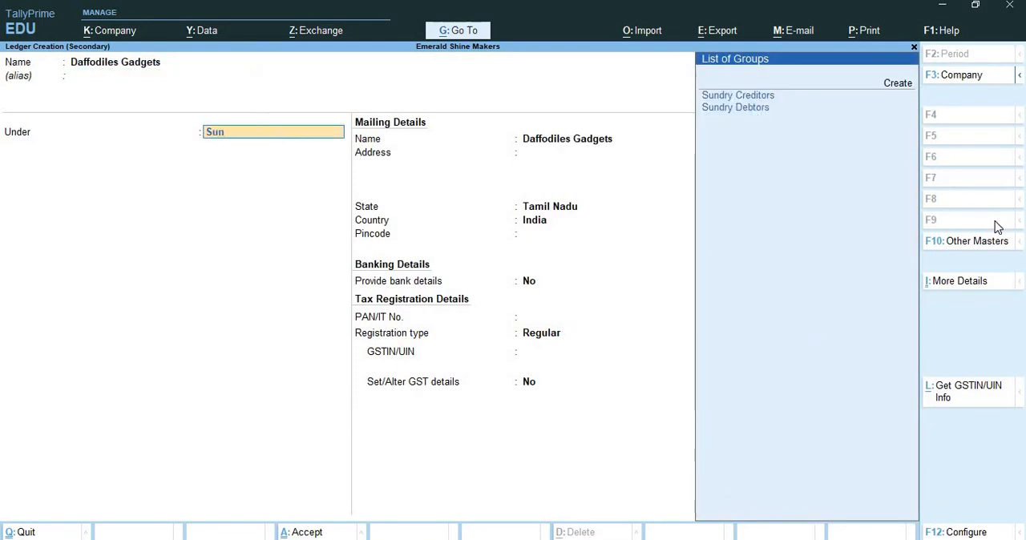
pyautogui.press('Return')
pyautogui.hotkey('ctrl', 'a')
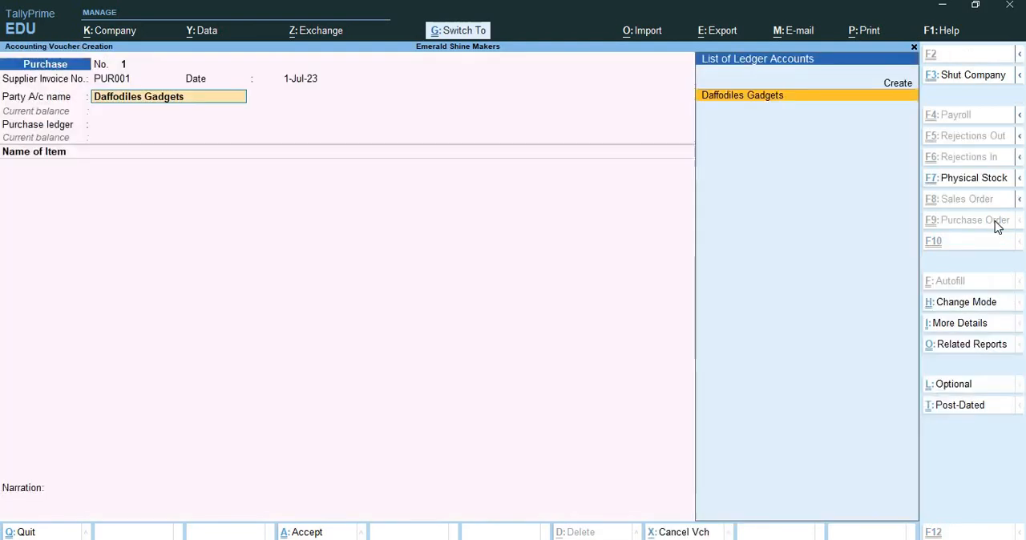
# Step: Accept Daffodiles Gadgets as the party account, leaving the receipt details blank and the party details at their defaults
pyautogui.press('Return')
pyautogui.press('Return')
pyautogui.press('Return')
pyautogui.press('Return')
pyautogui.press('Return')
pyautogui.press('Return')
pyautogui.press('Return')
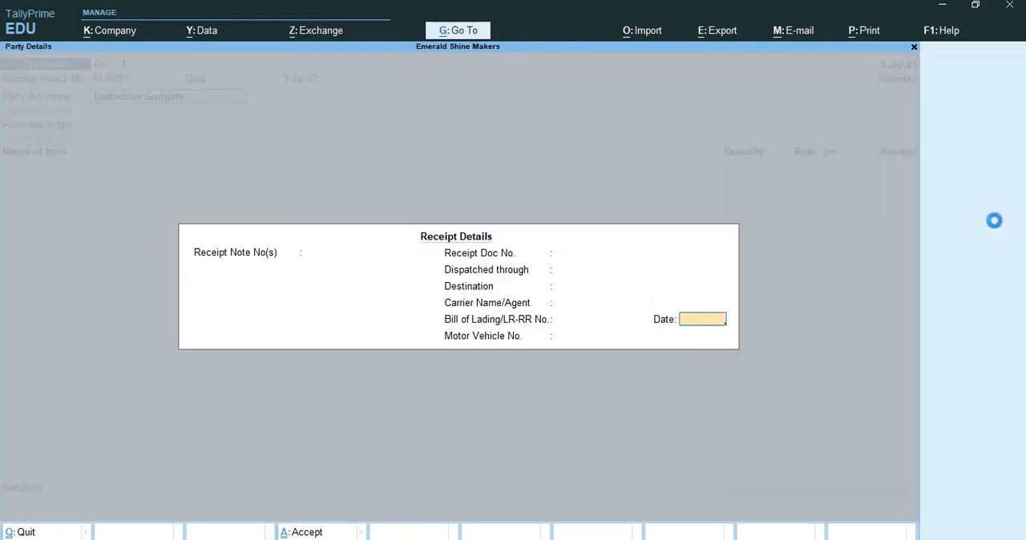
pyautogui.press('Return')
pyautogui.press('Return')
pyautogui.press('Return')
pyautogui.press('Return')
pyautogui.press('Return')
pyautogui.press('Return')
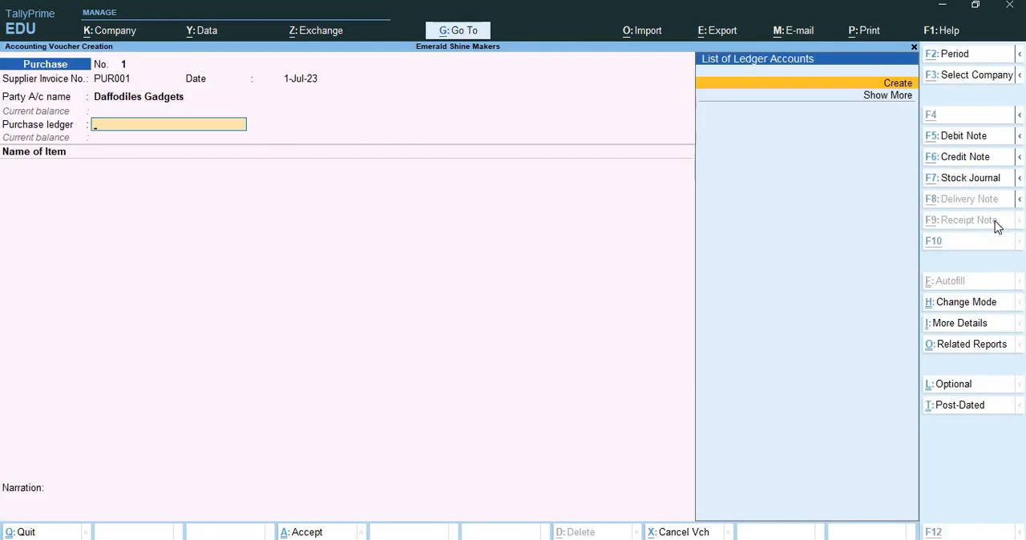
# Step: Create a ledger named Puchase under Purchase Accounts and use it as the voucher's purchase ledger
pyautogui.hotkey('alt', 'c')
pyautogui.write('Puchase')
pyautogui.press('Return')
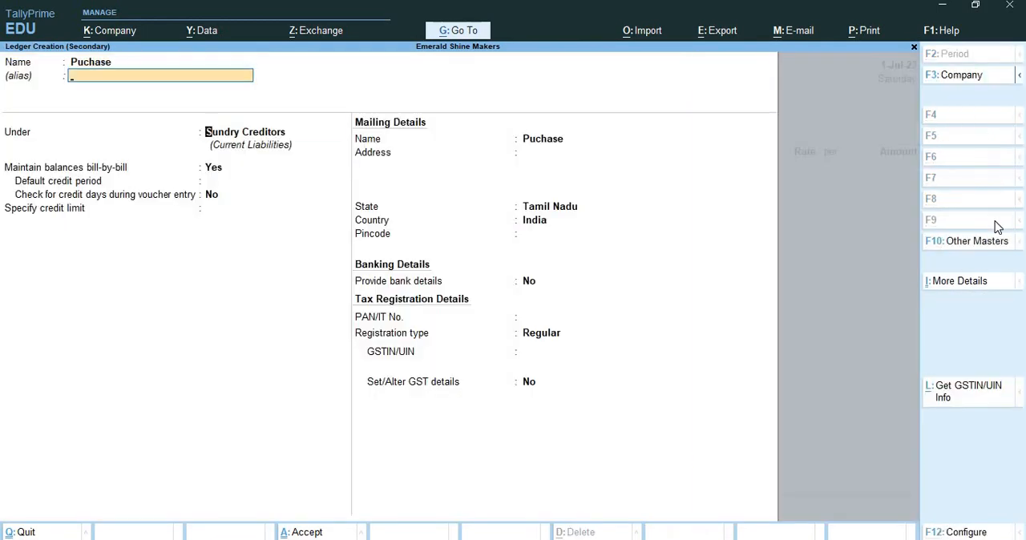
pyautogui.write('Pur')
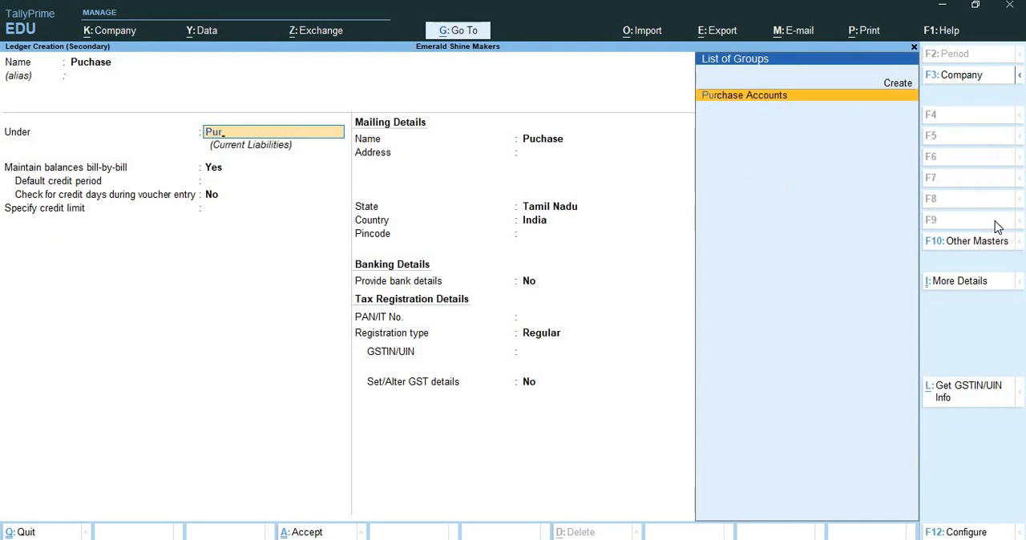
pyautogui.press('Return')
pyautogui.hotkey('ctrl', 'a')
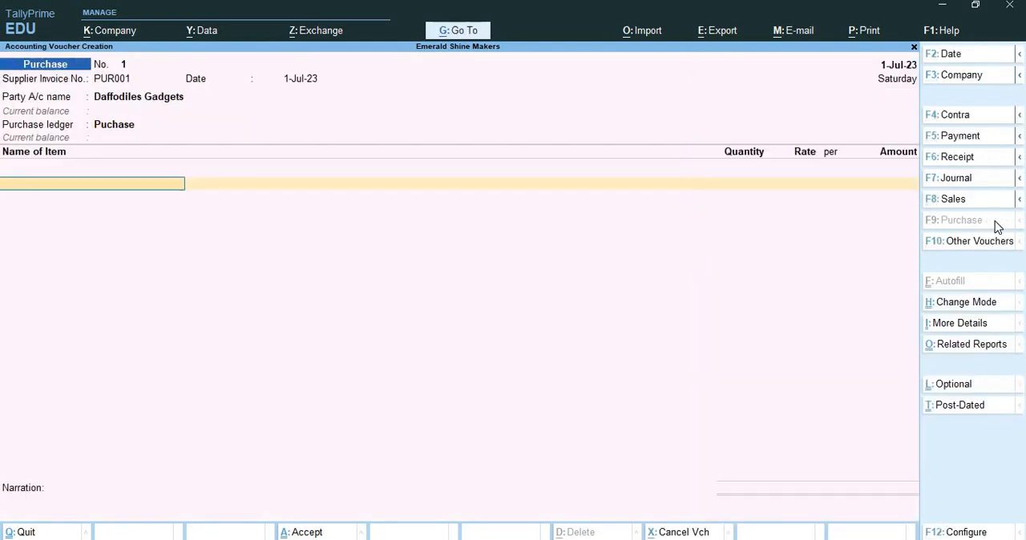
# Step: Add OMED-GEN_1basic Phone to the purchase voucher with a quantity of 900 nos at a rate of 4,500
pyautogui.write('Omed')
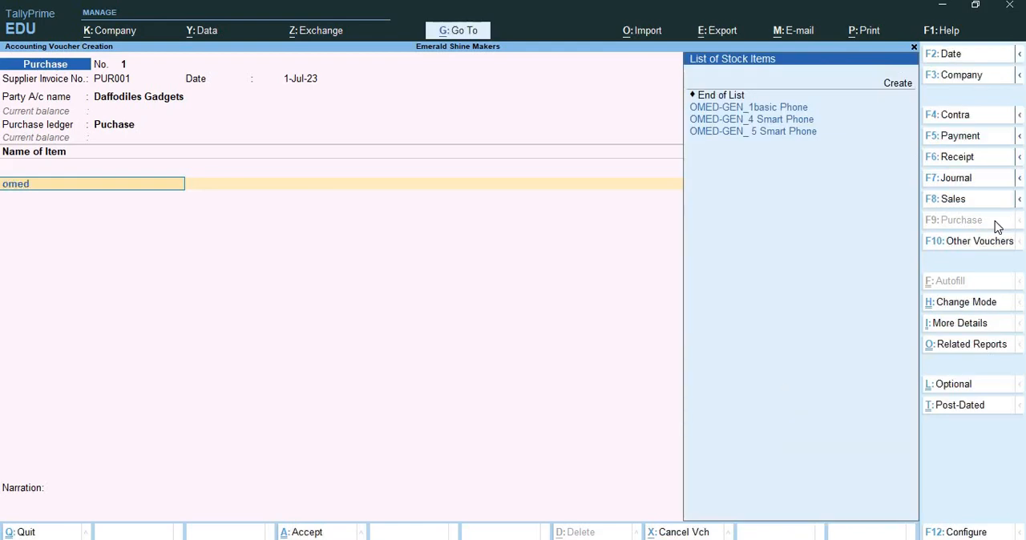
pyautogui.press('Return')
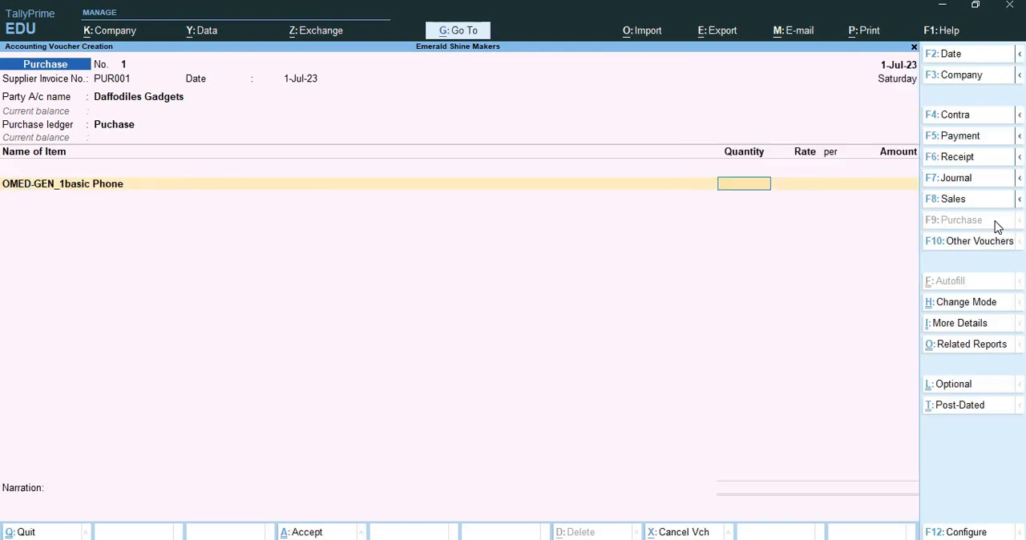
pyautogui.write('900')
pyautogui.press('Return')
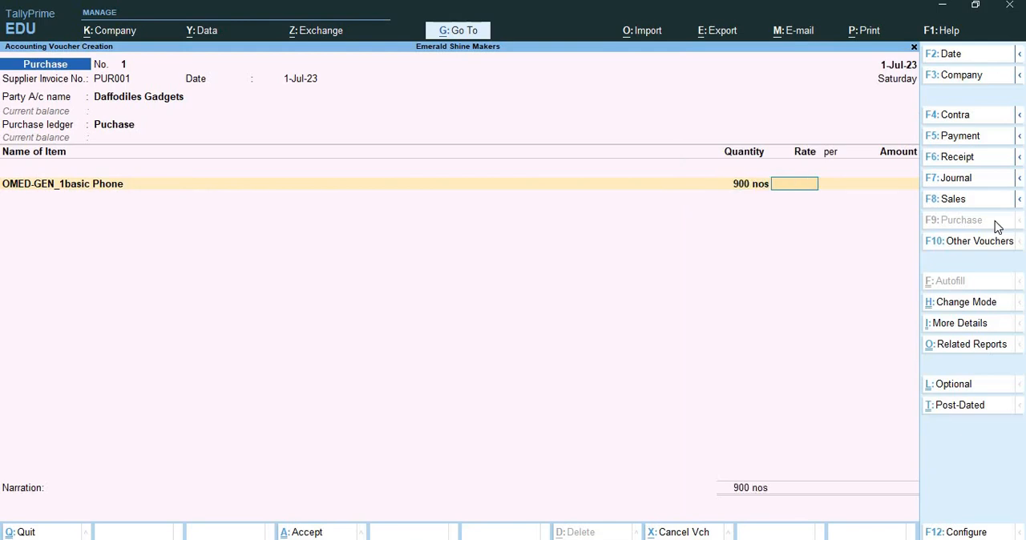
pyautogui.write('4500')
pyautogui.press('Return')
pyautogui.press('Return')
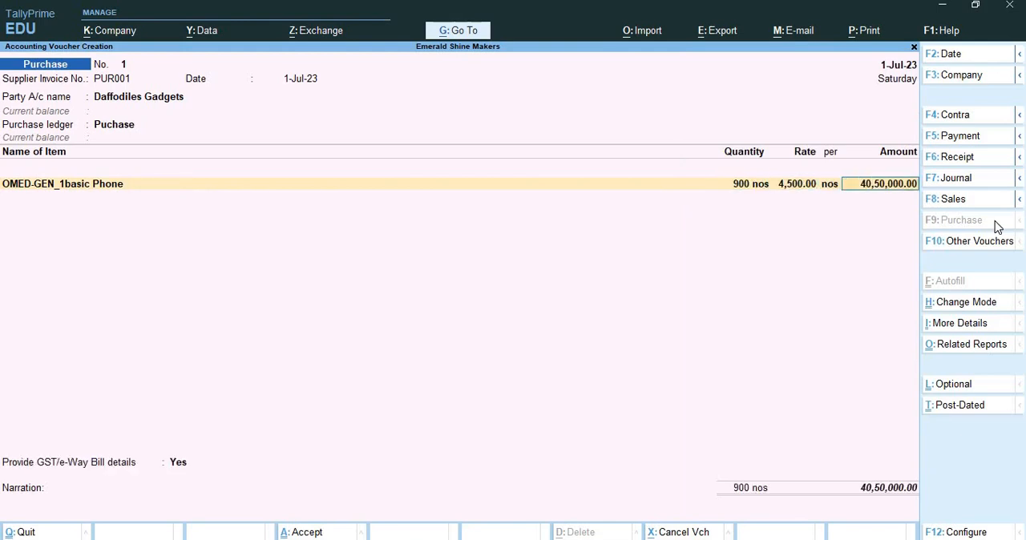
pyautogui.press('Return')
# Step: Add OMED-GEN_4 Smart Phone as the second purchase item, 900 nos at a rate of 8,500
pyautogui.write('om')
pyautogui.press('Down')
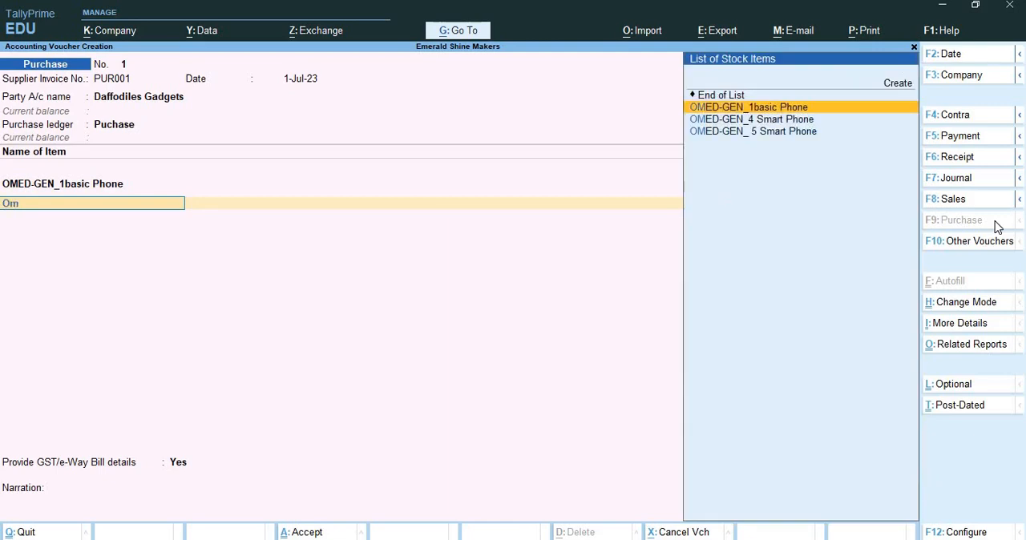
pyautogui.press('Down')
pyautogui.press('Return')
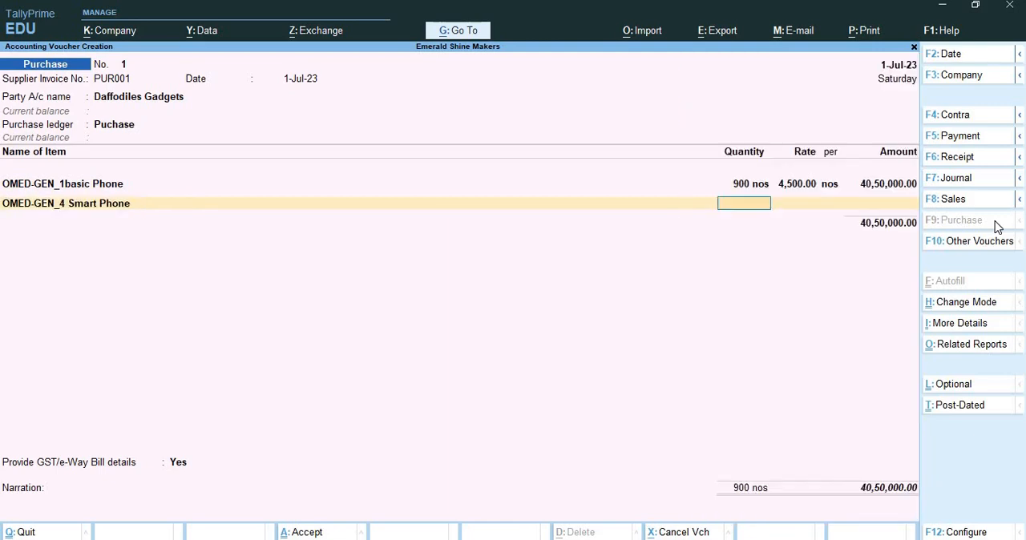
pyautogui.write('900')
pyautogui.press('Return')
pyautogui.write('8500')
pyautogui.press('Return')
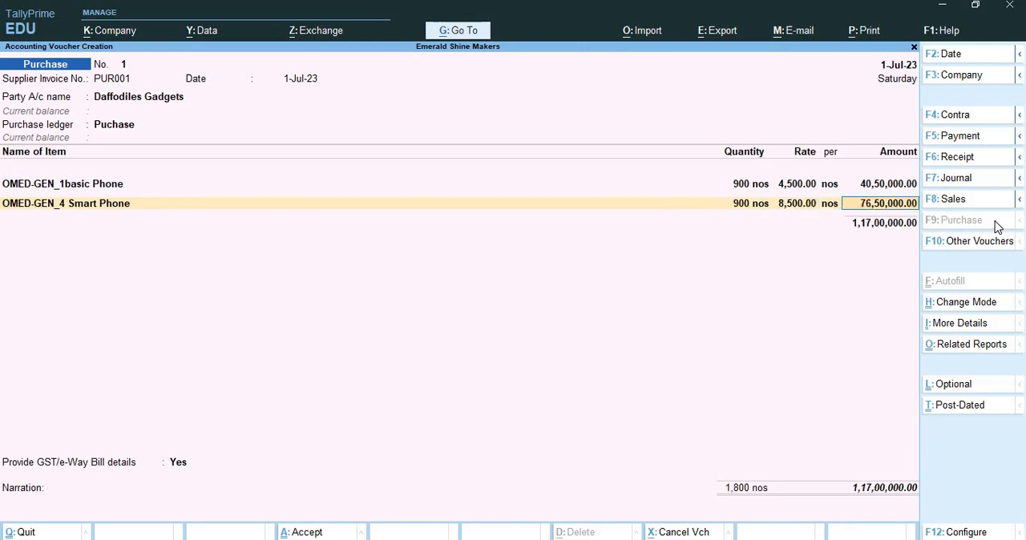
pyautogui.press('Return')
# Step: Add OMED-GEN_ 5 Smart Phone as the third purchase item, 900 nos at a rate of 13,000
pyautogui.write('Om')
pyautogui.press('Down')
pyautogui.press('Down')
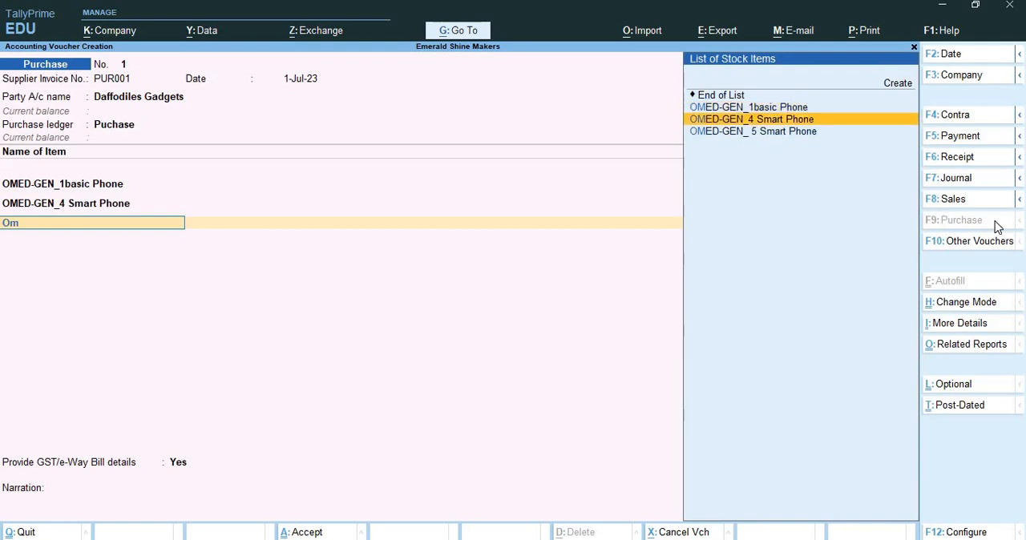
pyautogui.press('Down')
pyautogui.press('Return')
pyautogui.write('900')
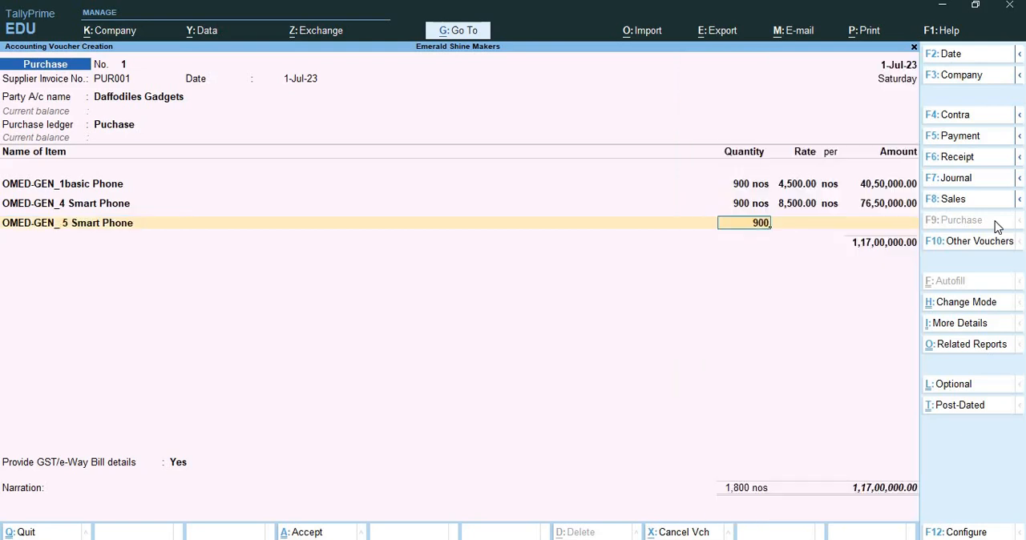
pyautogui.press('Return')
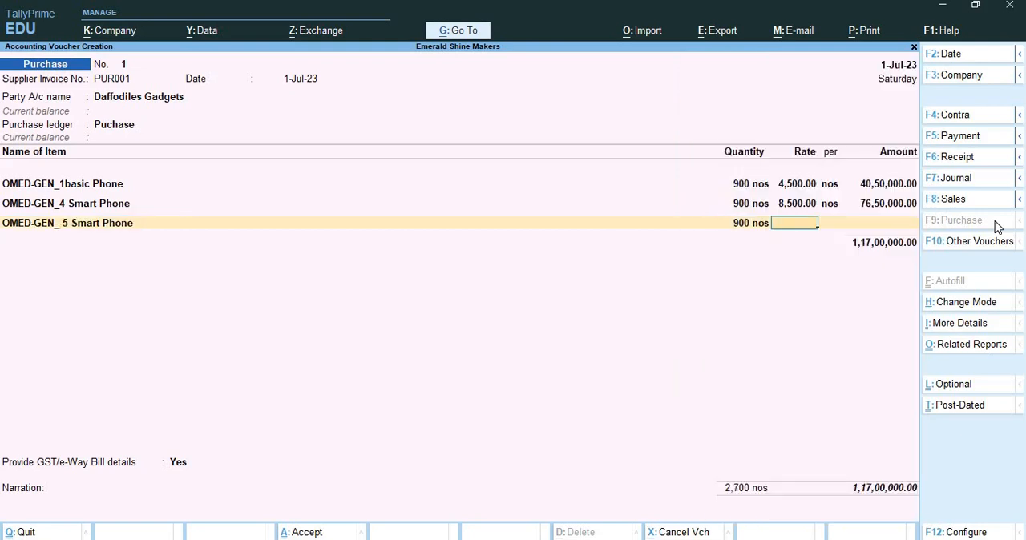
pyautogui.write('13000')
pyautogui.press('Return')
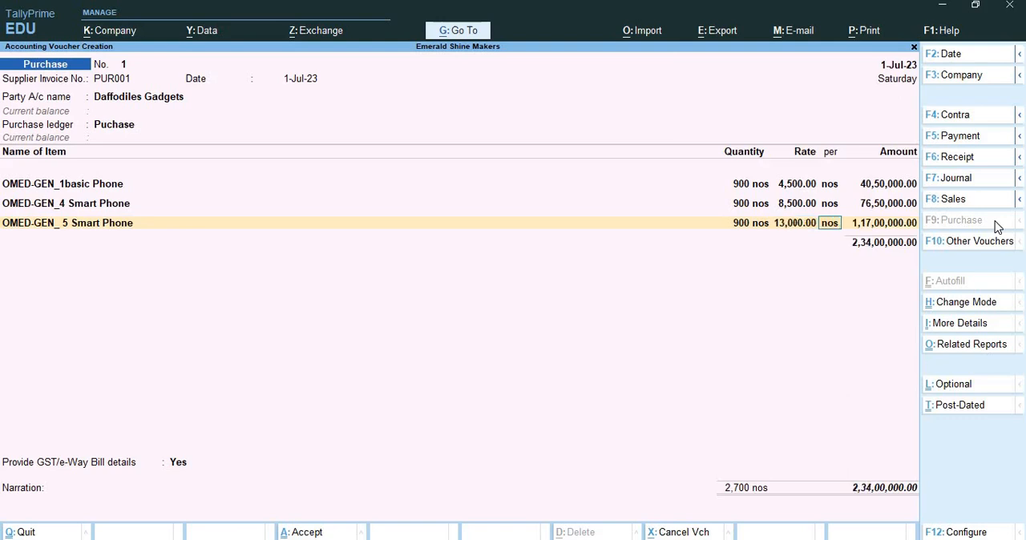
pyautogui.press('Return')
pyautogui.press('Return')
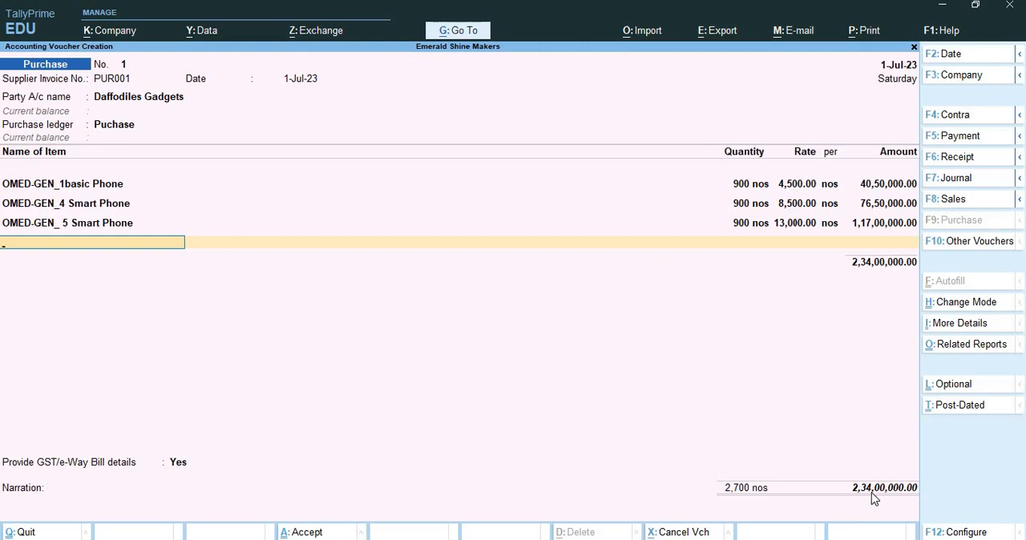
# Step: End the item list, keep the default GST details and the bill-wise New Ref PUR001, and save the purchase voucher
pyautogui.press('Return')
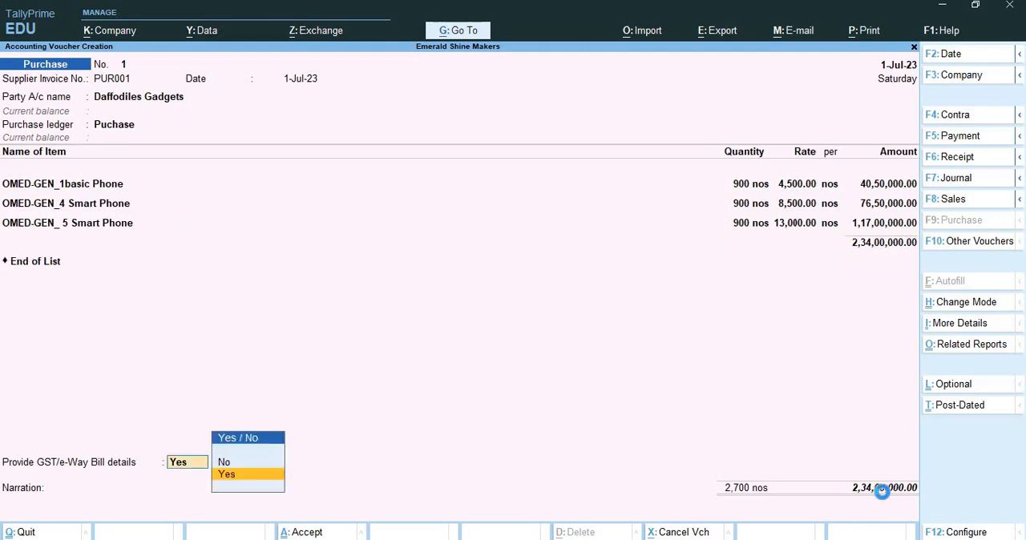
pyautogui.press('Return')
pyautogui.press('Return')
pyautogui.press('Return')
pyautogui.press('Return')
pyautogui.press('Return')
pyautogui.press('Return')
pyautogui.press('Return')
pyautogui.press('Return')
pyautogui.press('Return')
pyautogui.press('Return')
pyautogui.press('Return')
pyautogui.press('Return')
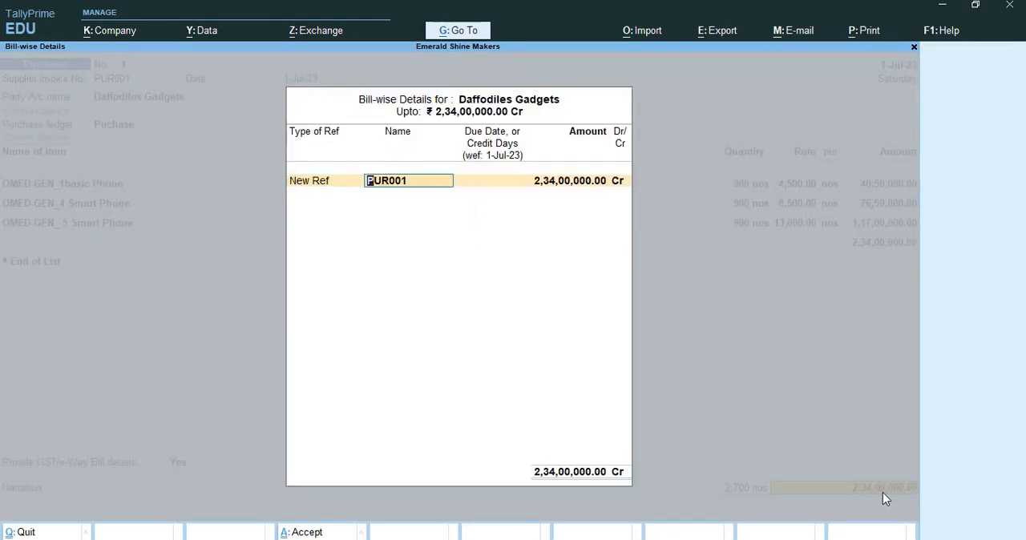
pyautogui.press('Return')
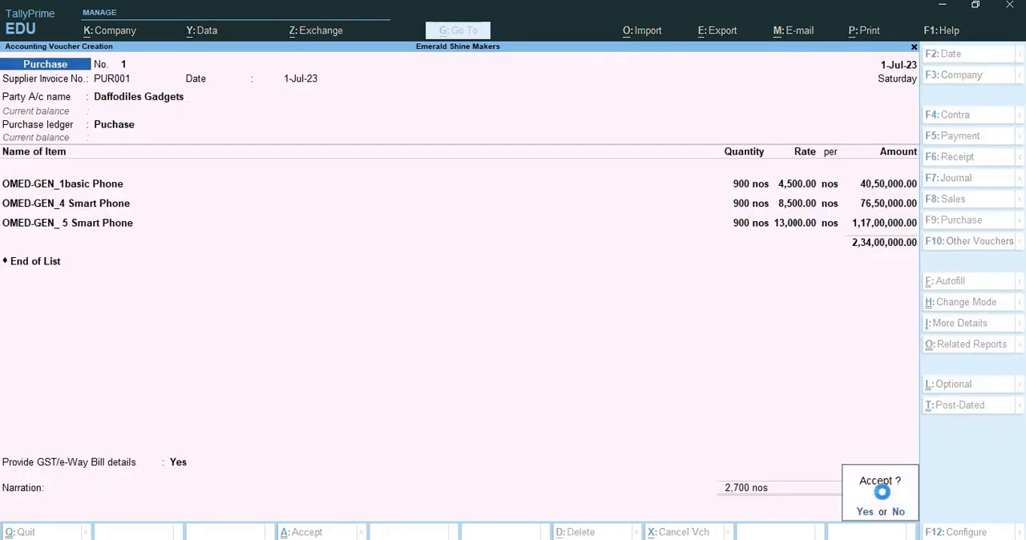
pyautogui.press('Return')
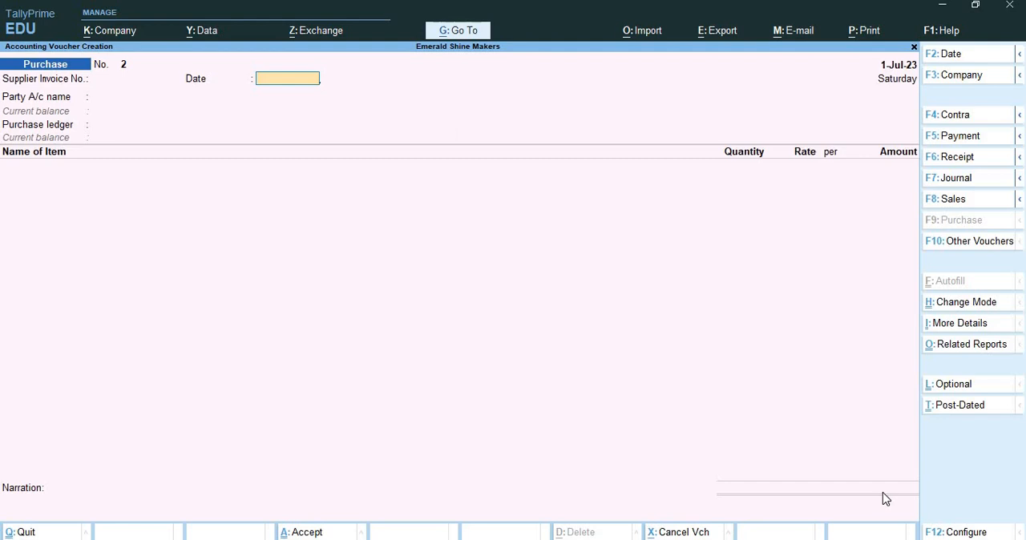
# Step: Start a sales voucher dated 1-Aug-23 with reference number SAL004 and the same reference date
pyautogui.press('F8')
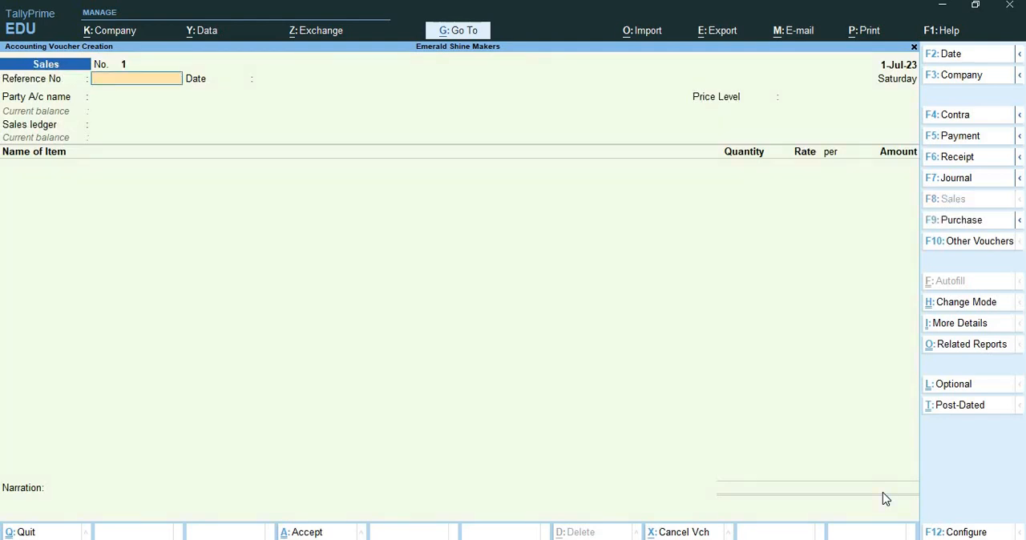
pyautogui.press('F2')
pyautogui.write('1-8')
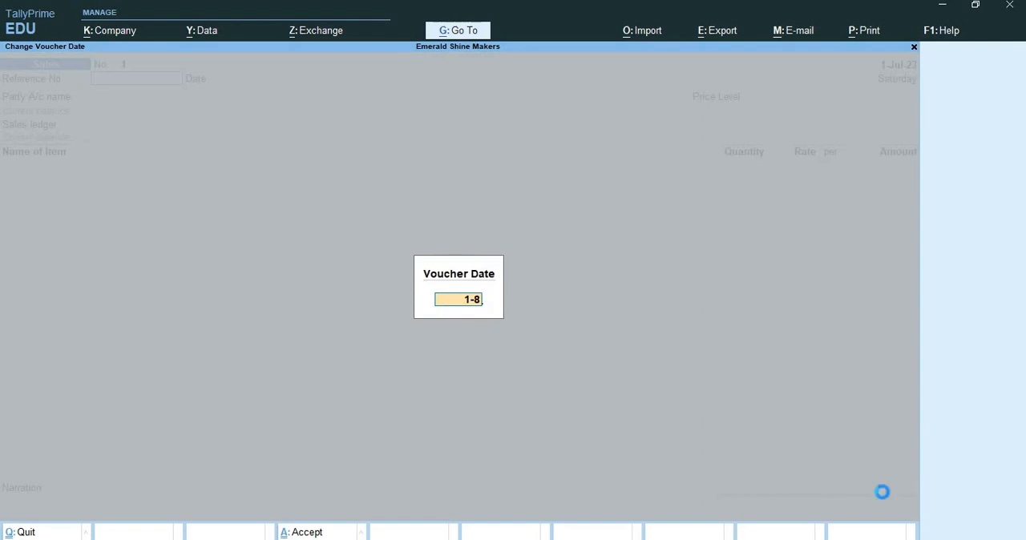
pyautogui.press('Return')
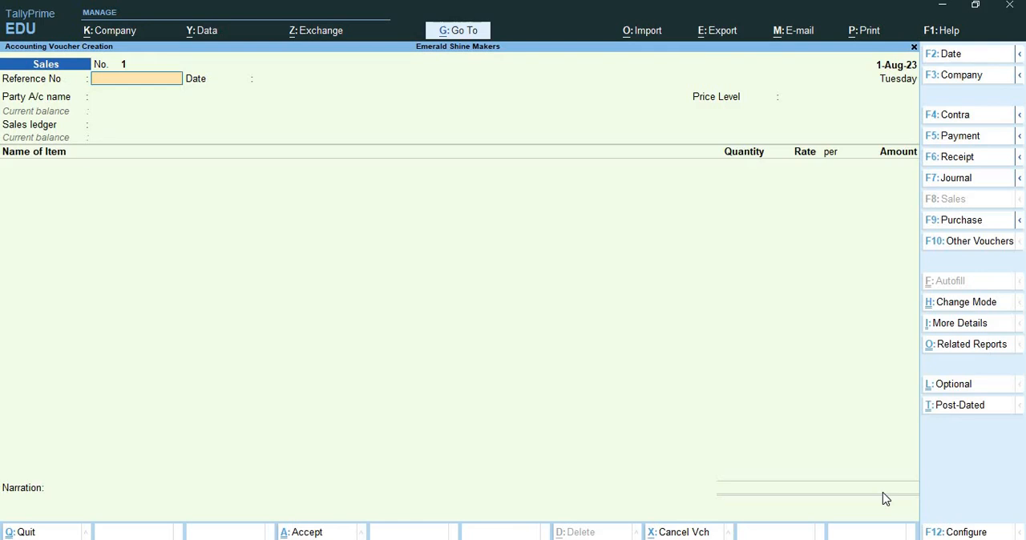
pyautogui.write('SAL004')
pyautogui.press('Return')
pyautogui.press('Return')
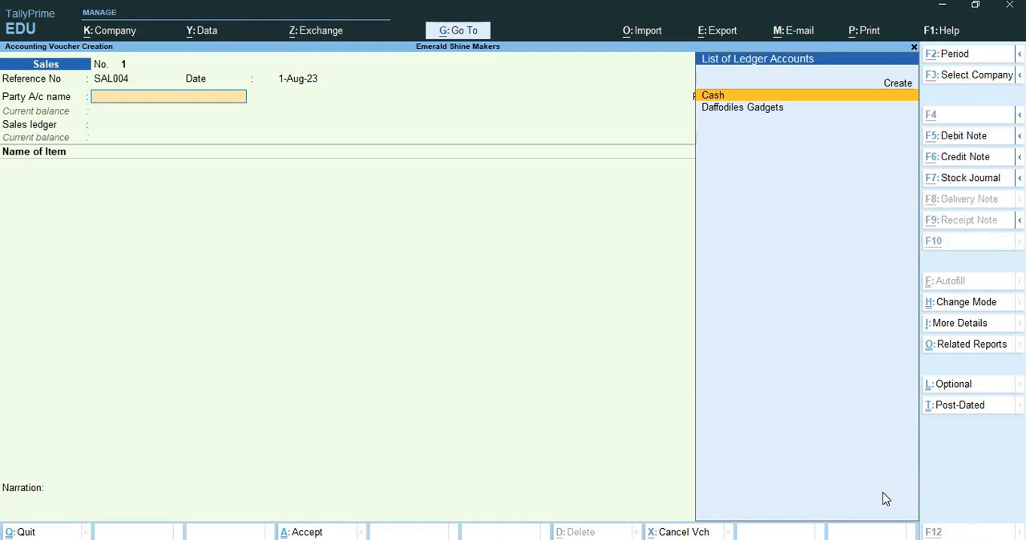
# Step: Create the party ledger Magnum Stores under Sundry Debtors from within the sales voucher
pyautogui.hotkey('alt', 'c')
pyautogui.write('Magnu')
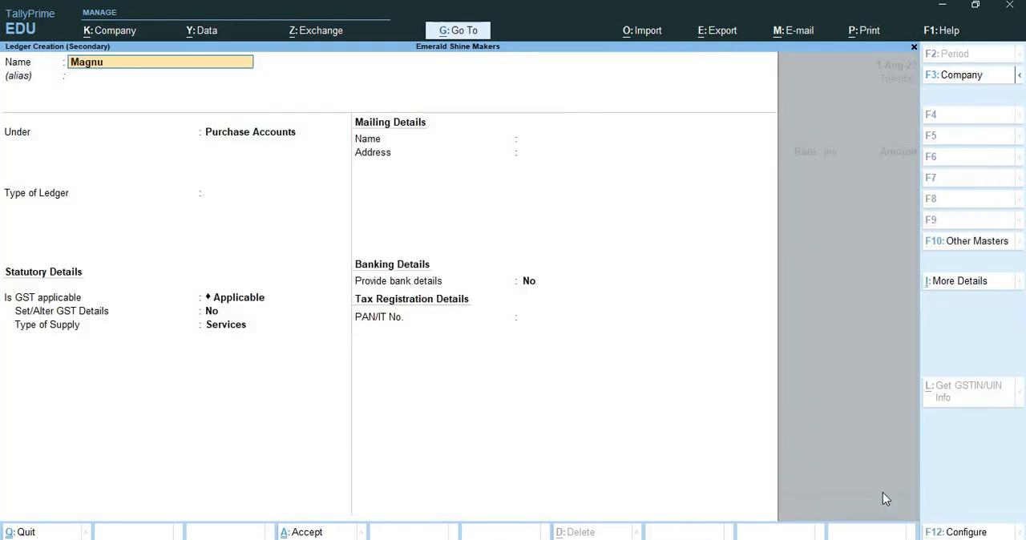
pyautogui.write('m Stores')
pyautogui.press('Return')
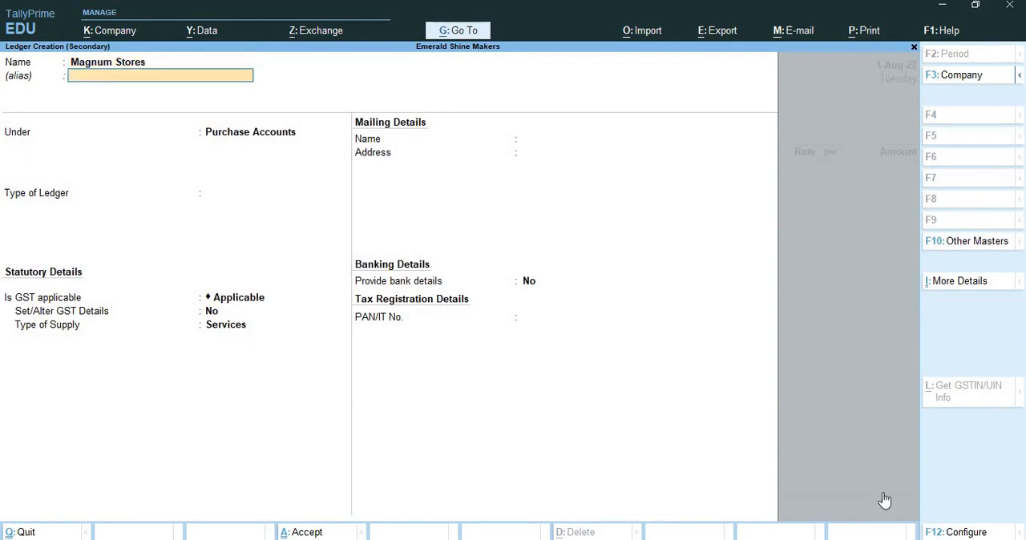
pyautogui.press('Return')
pyautogui.write('Sin')
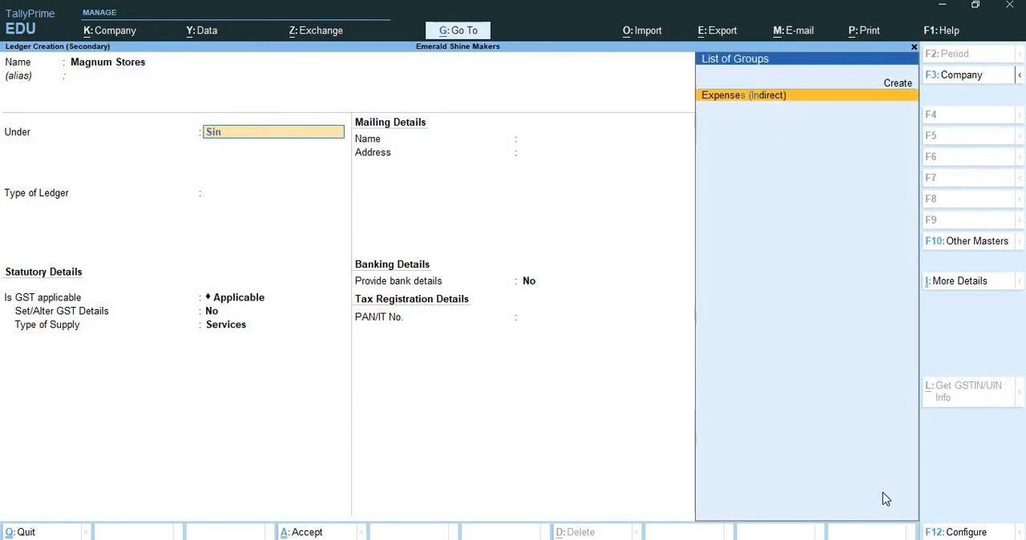
pyautogui.press('BackSpace')
pyautogui.press('BackSpace')
pyautogui.press('BackSpace')
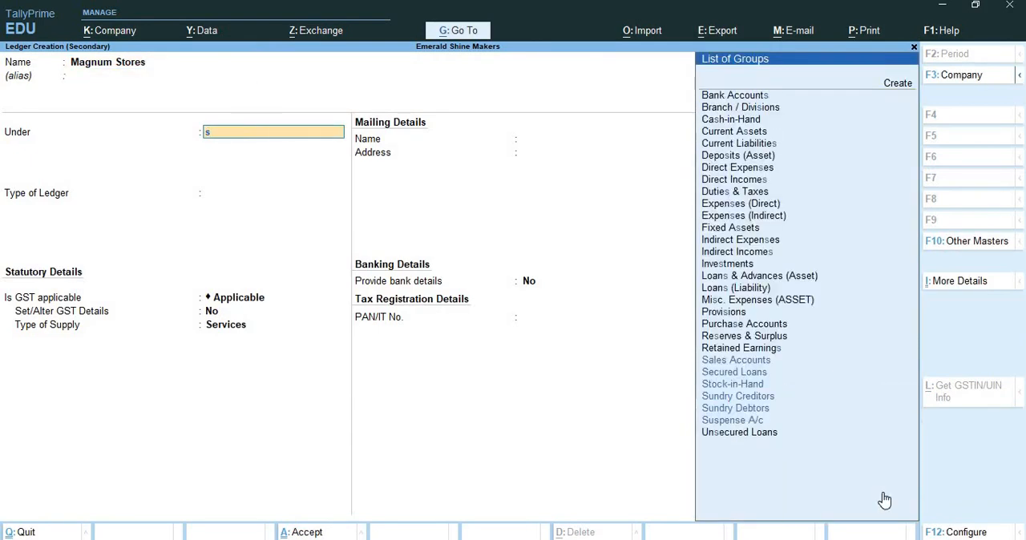
pyautogui.write('sun')
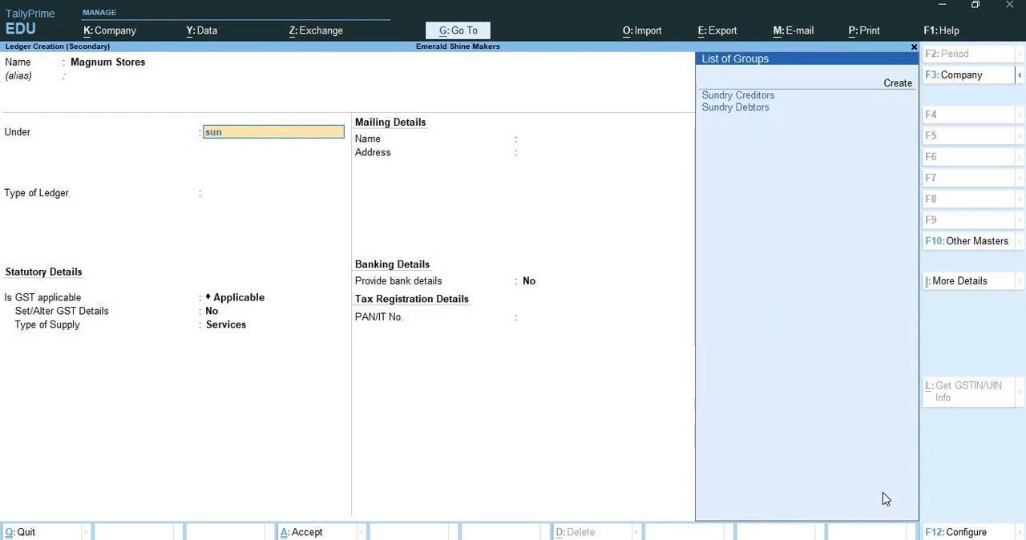
pyautogui.press('Down')
pyautogui.press('Down')
pyautogui.press('Return')
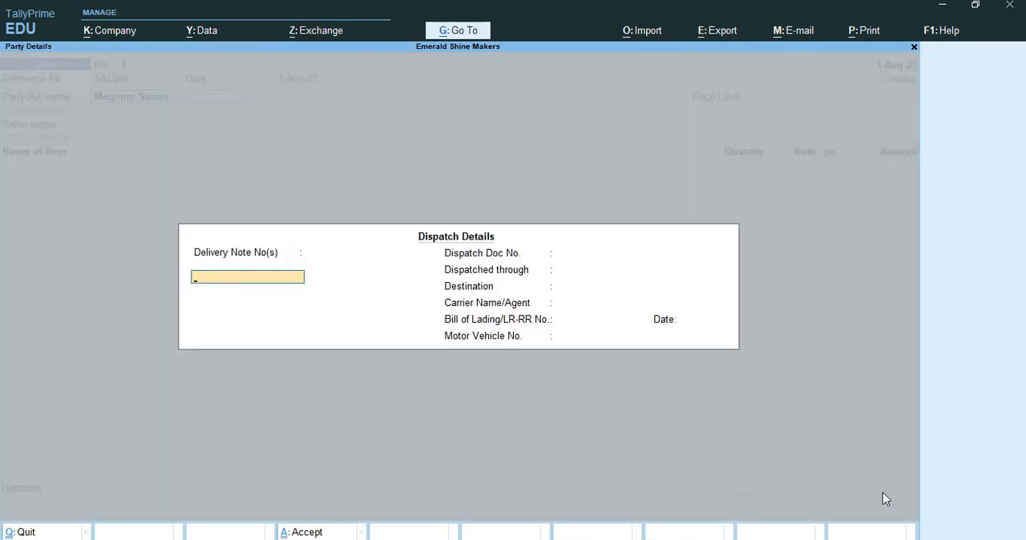
# Step: Accept Magnum Stores as the sales party, leaving the dispatch details blank and the party details at their defaults
pyautogui.press('Return')
pyautogui.press('Return')
pyautogui.press('Return')
pyautogui.press('Return')
pyautogui.press('Return')
pyautogui.press('Return')
pyautogui.press('Return')
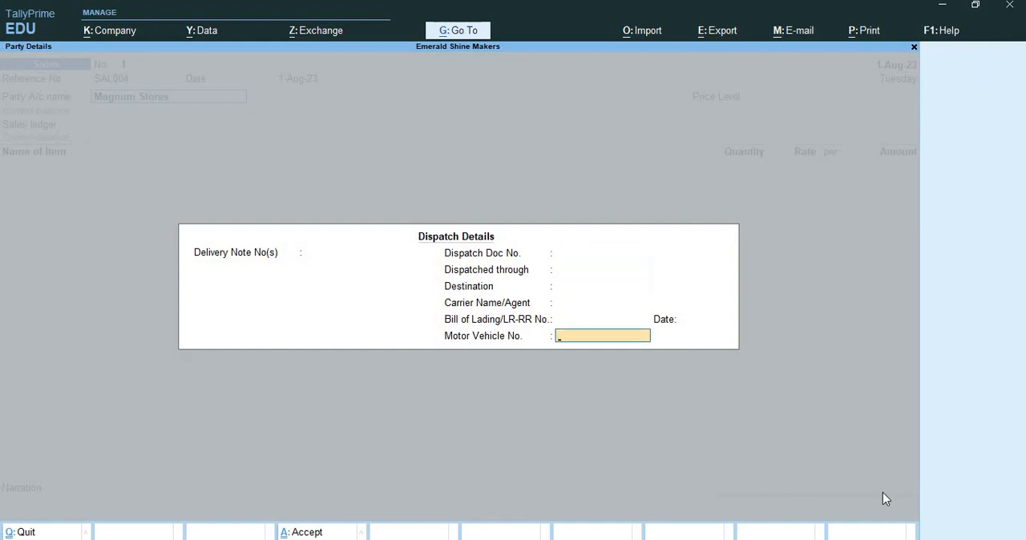
pyautogui.press('Return')
pyautogui.press('Return')
pyautogui.press('Return')
pyautogui.press('Return')
pyautogui.press('Return')
pyautogui.press('Return')
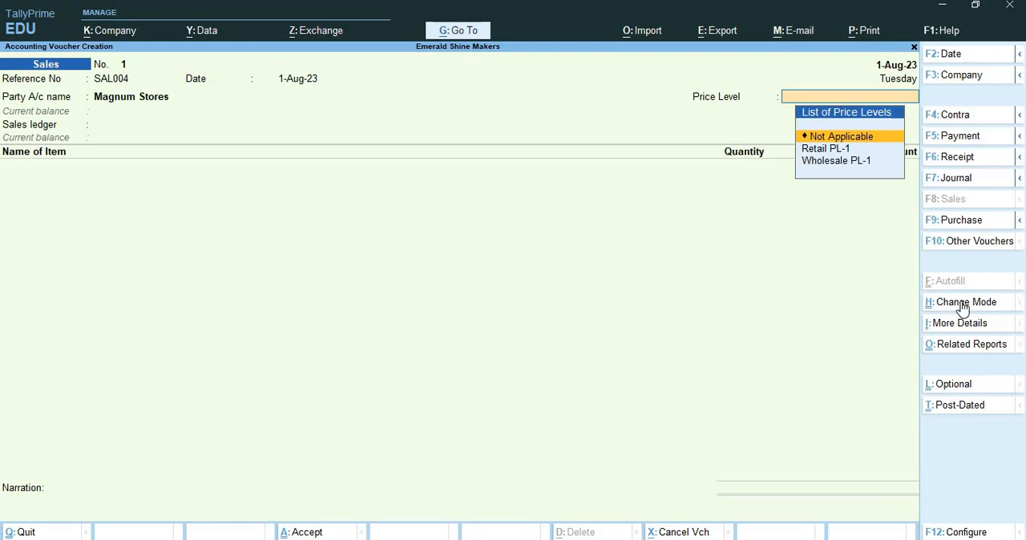
# Step: Set the sales voucher's price level to Wholesale PL-1
pyautogui.press('Down')
pyautogui.press('Down')
pyautogui.press('Return')
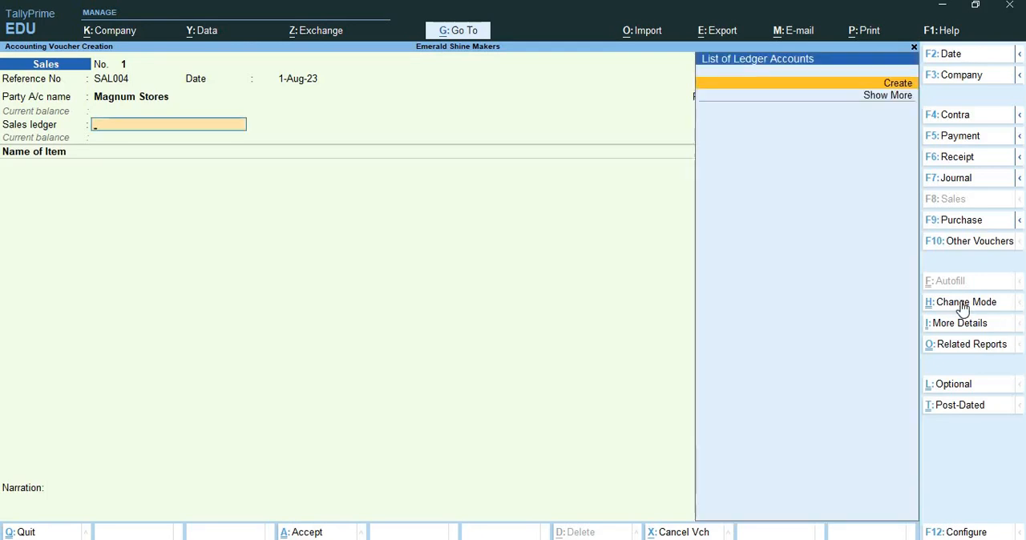
# Step: Create a ledger named Sales with alias S under Sales Accounts and use it as the voucher's sales ledger
pyautogui.hotkey('alt', 'c')
pyautogui.write('Sal')
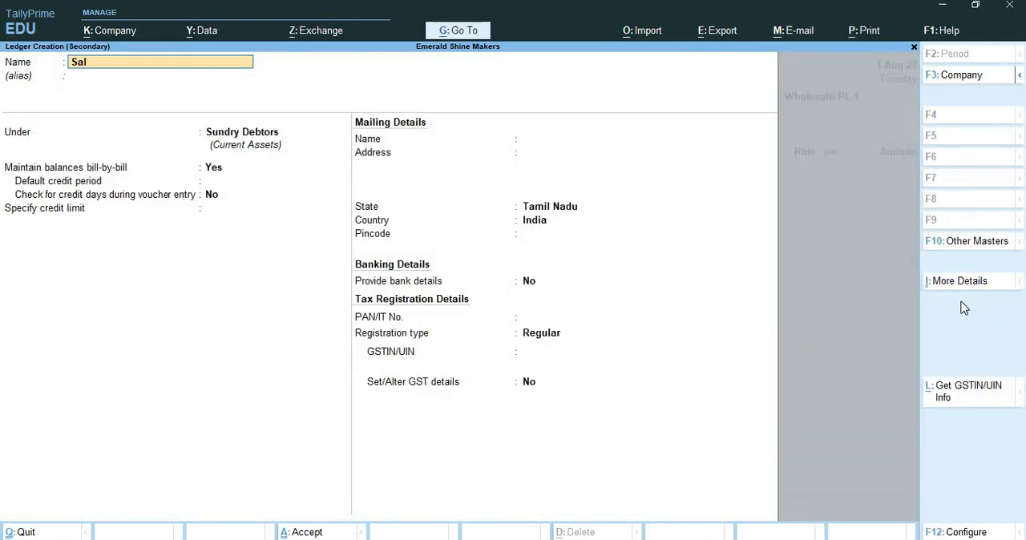
pyautogui.write('es')
pyautogui.press('Return')
pyautogui.write('S')
pyautogui.press('Return')
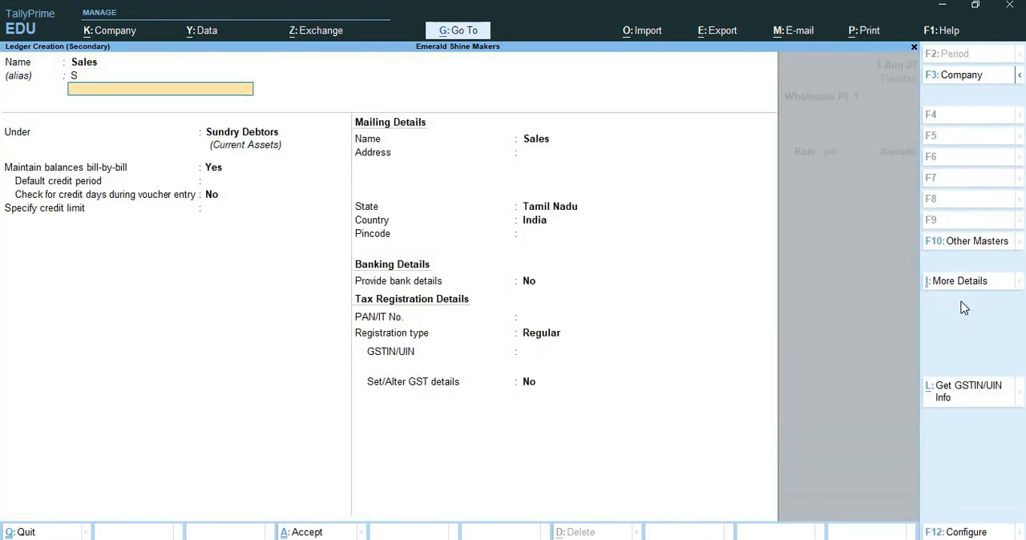
pyautogui.press('Return')
pyautogui.write('Sa')
pyautogui.press('Return')
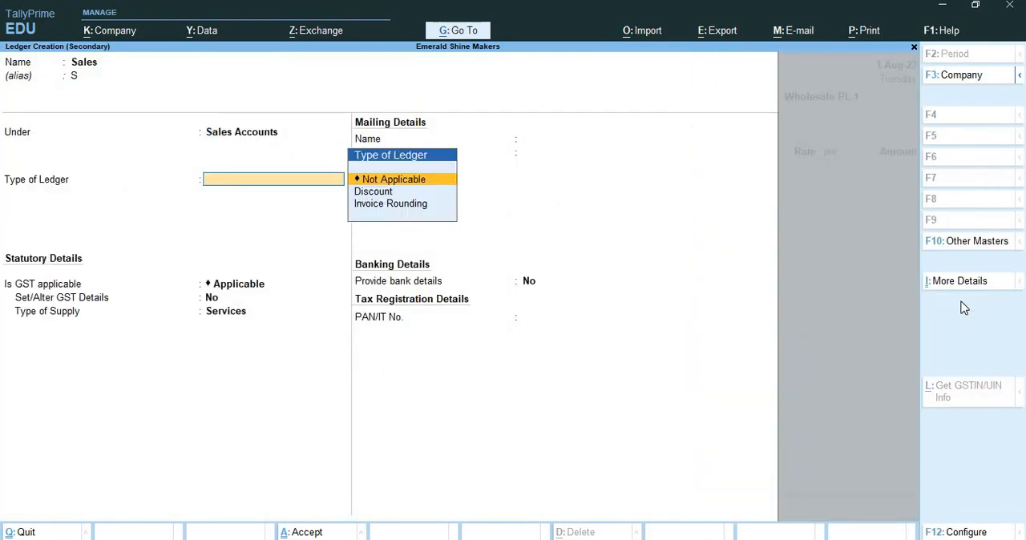
pyautogui.hotkey('ctrl', 'a')
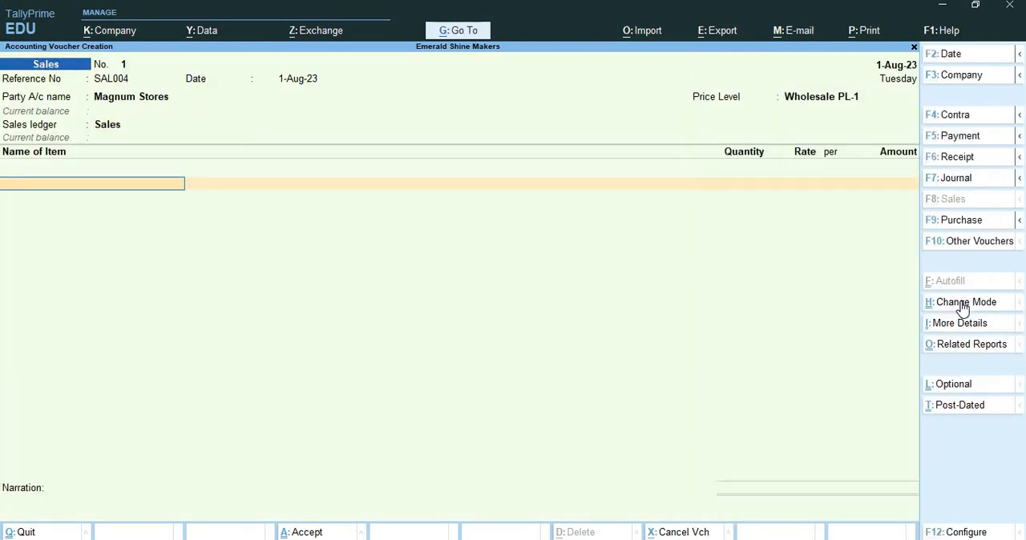
# Step: Add OMED-GEN_1basic Phone to the sales voucher and enable the discount column in invoices in the company features
pyautogui.write('Om')
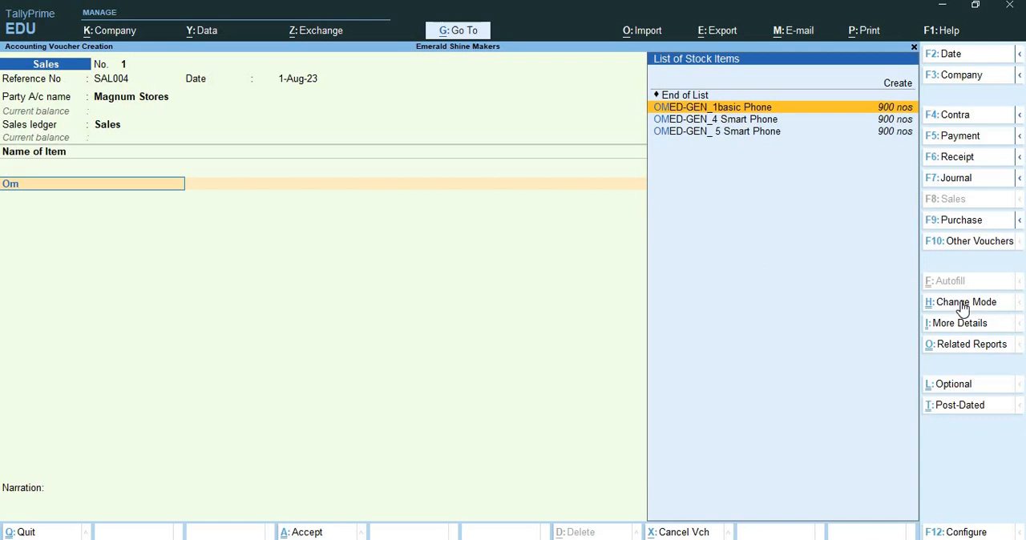
pyautogui.press('Return')
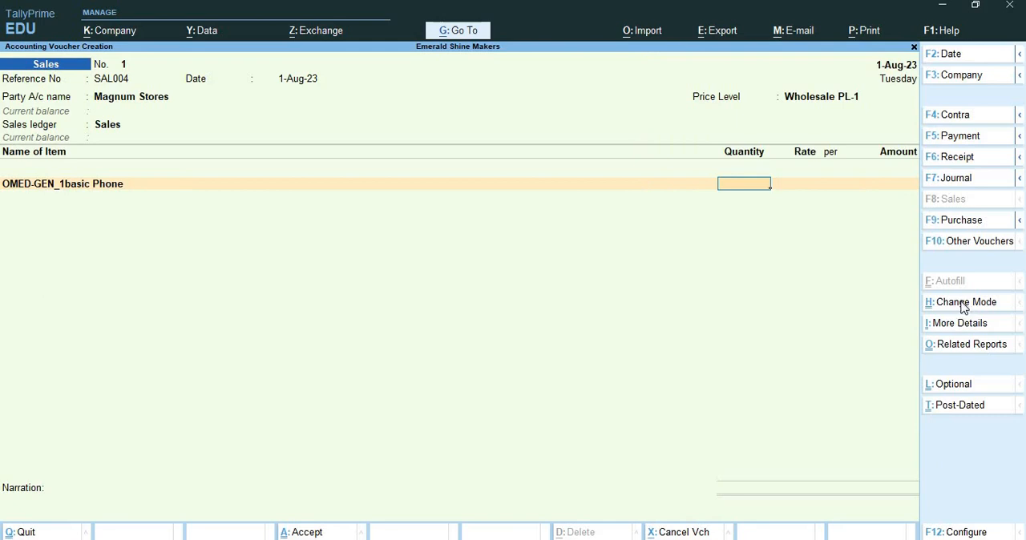
pyautogui.press('F11')
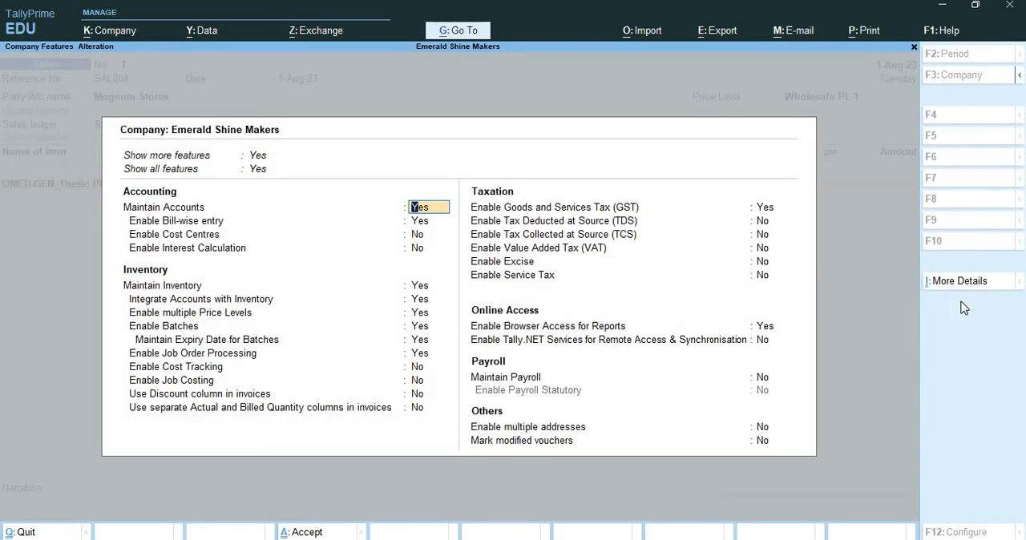
pyautogui.press('Return')
pyautogui.press('Return')
pyautogui.press('Return')
pyautogui.press('Return')
pyautogui.press('Return')
pyautogui.press('Return')
pyautogui.press('Return')
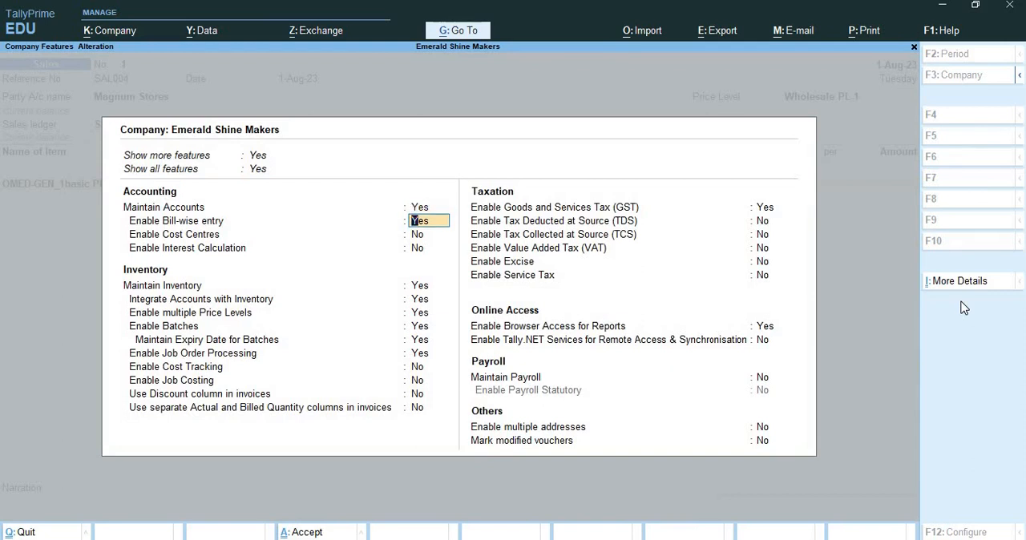
pyautogui.press('Return')
pyautogui.press('Return')
pyautogui.press('Return')
pyautogui.press('Return')
pyautogui.press('Return')
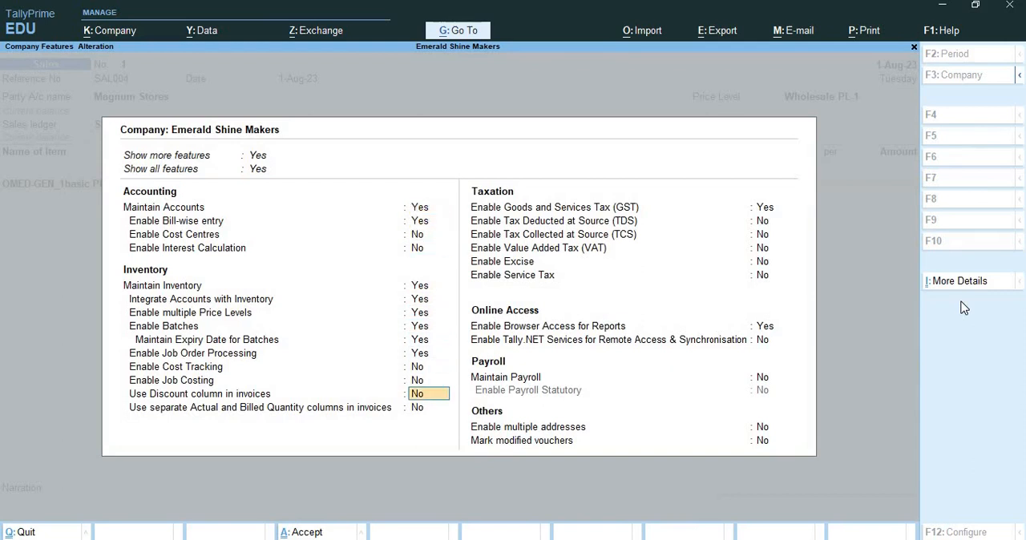
pyautogui.write('y')
pyautogui.press('Return')
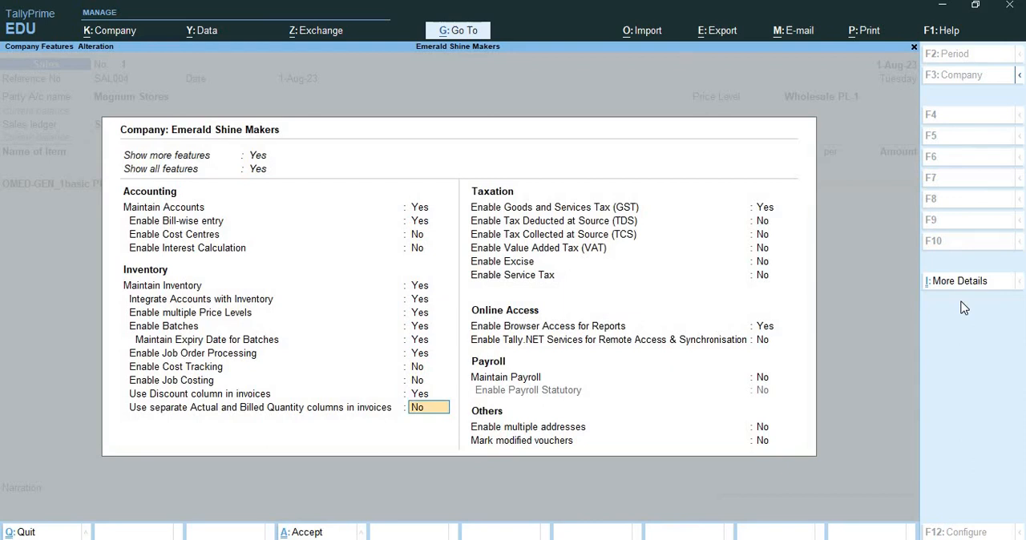
pyautogui.hotkey('ctrl', 'a')
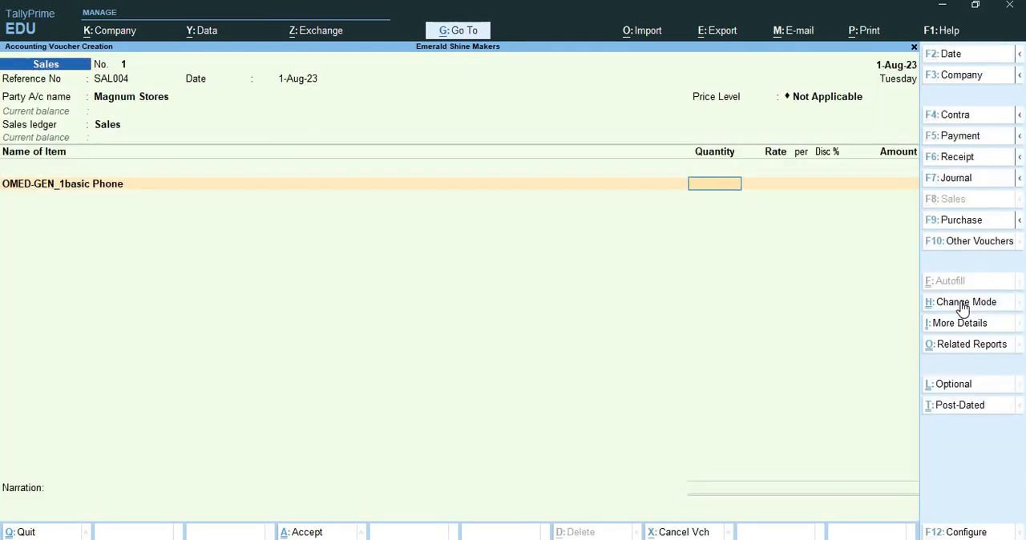
pyautogui.write('150')
pyautogui.press('Return')
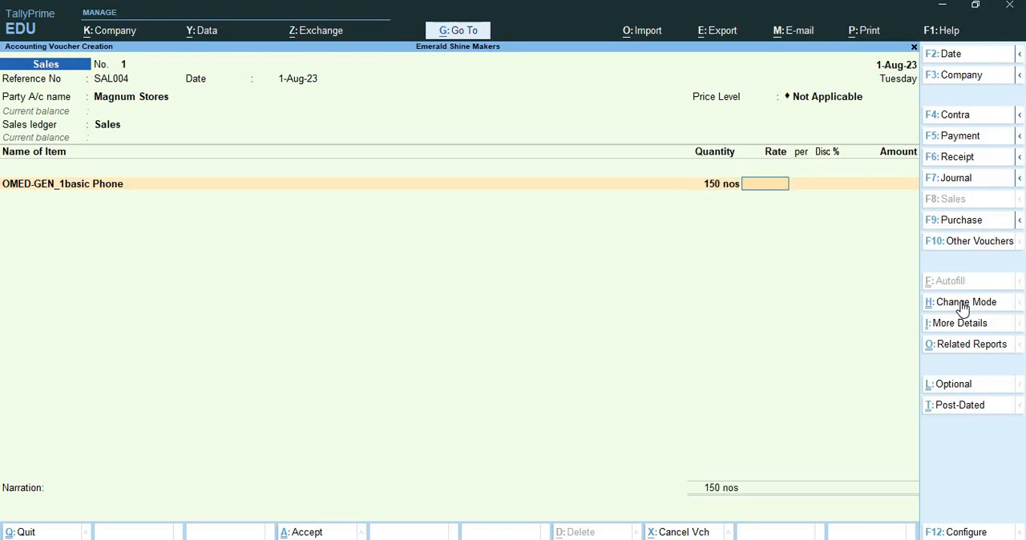
pyautogui.write('5000')
pyautogui.press('Return')
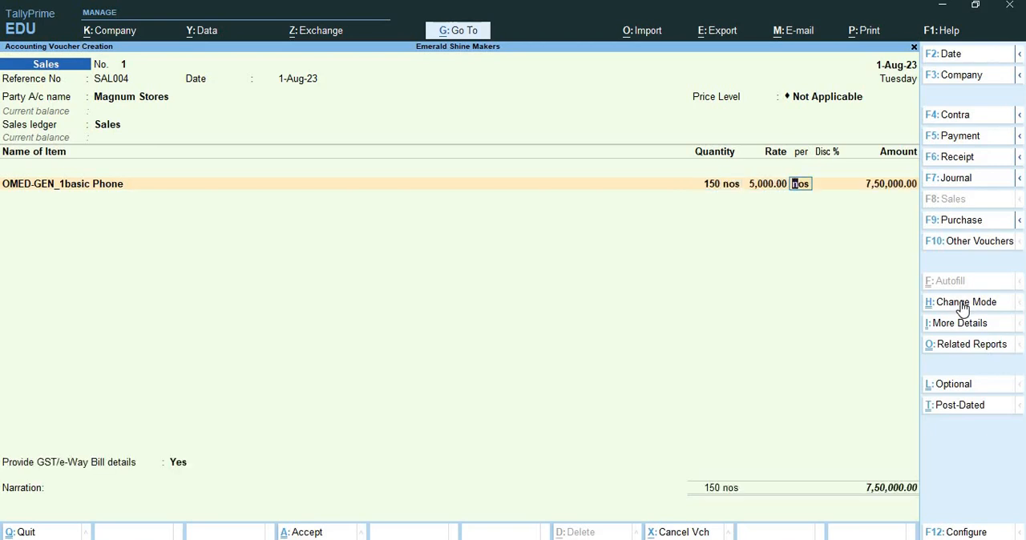
pyautogui.press('Return')
pyautogui.hotkey('ctrl', 'q')
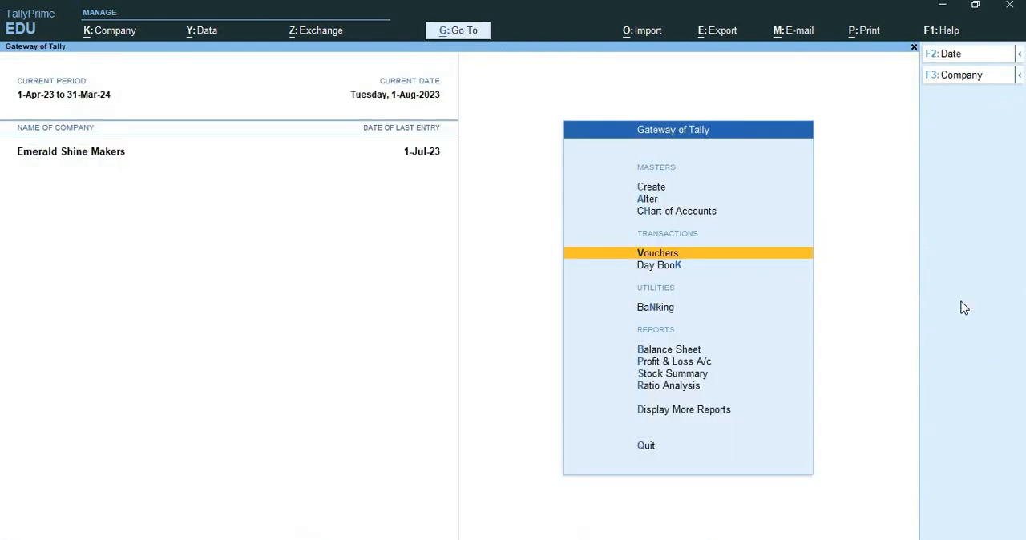
# Step: Start a new sales voucher with reference SAL005 dated 1-Aug-23 for Magnum Stores, accepting the dispatch and party details unchanged
pyautogui.press('Return')
pyautogui.write('SAL005')
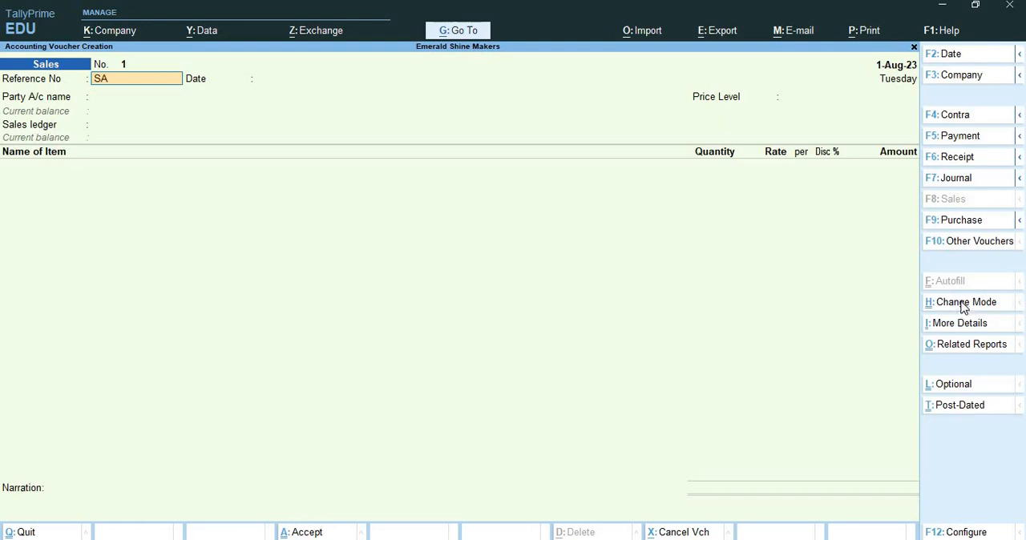
pyautogui.press('Return')
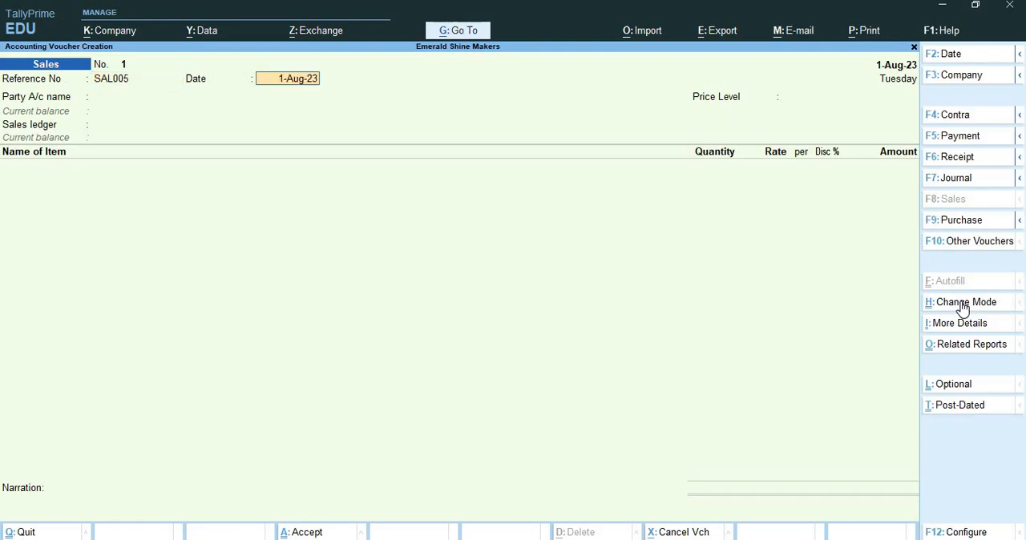
pyautogui.press('Return')
pyautogui.write('Mag')
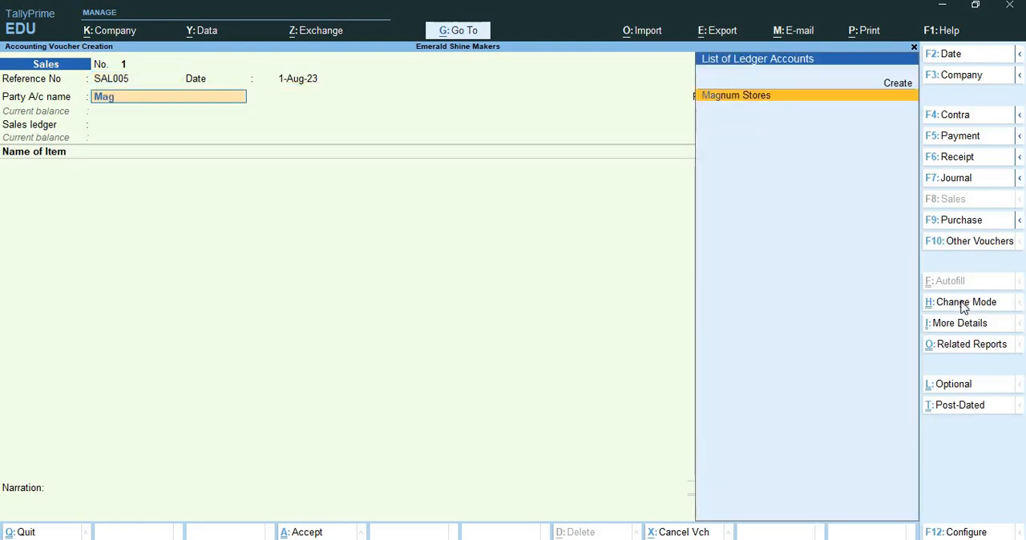
pyautogui.press('Return')
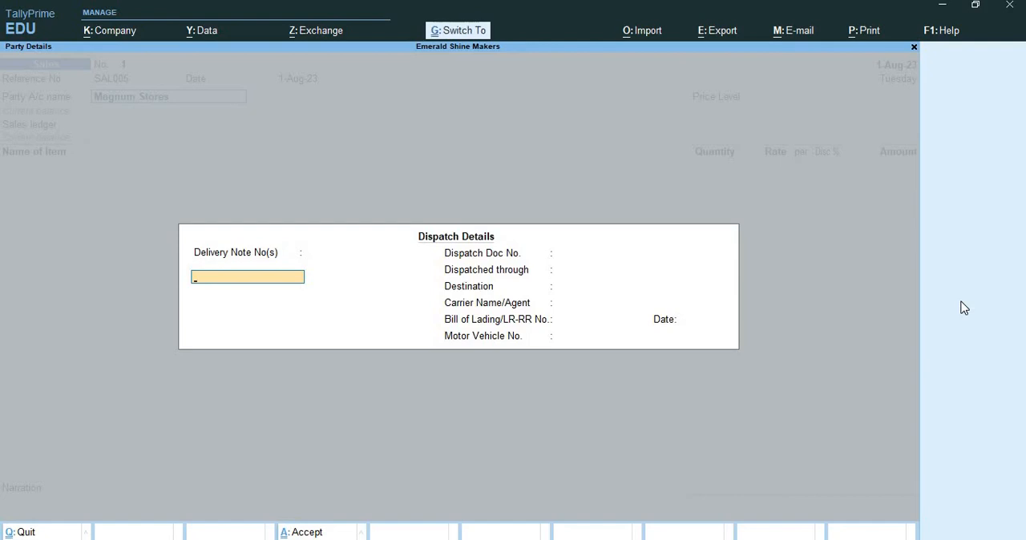
pyautogui.hotkey('ctrl', 'a')
pyautogui.hotkey('ctrl', 'a')
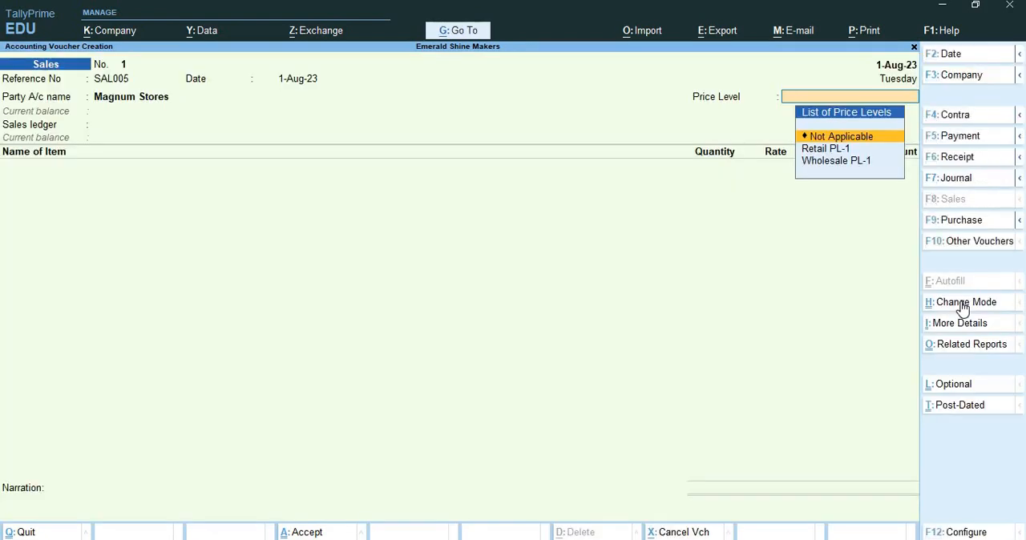
# Step: Set the voucher's price level to Wholesale PL-1 and use Sales as the sales ledger
pyautogui.press('Down')
pyautogui.press('Down')
pyautogui.press('Return')
pyautogui.press('Return')
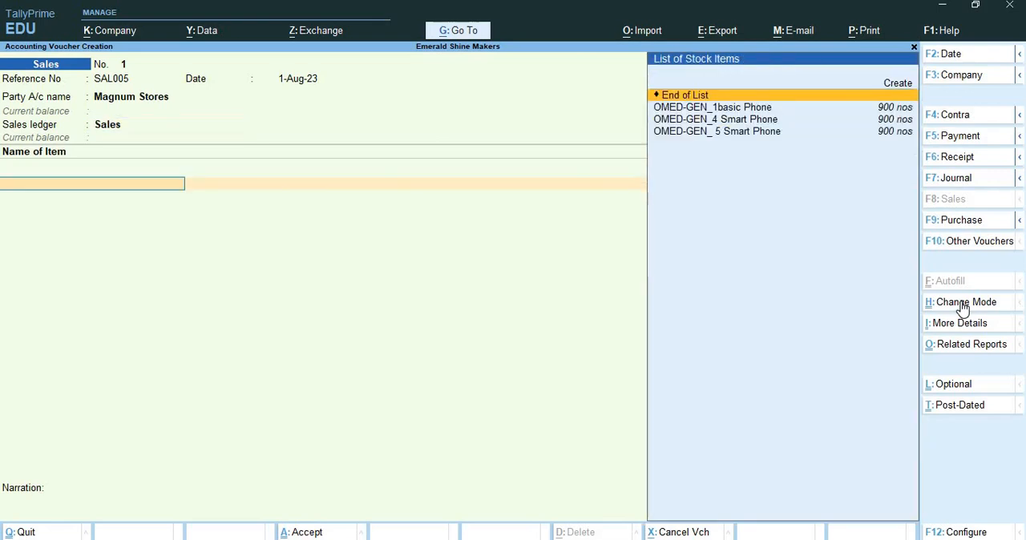
# Step: Add 150 nos of OMED-GEN_1basic Phone at the price-list rate and discount and end the item list
pyautogui.press('Down')
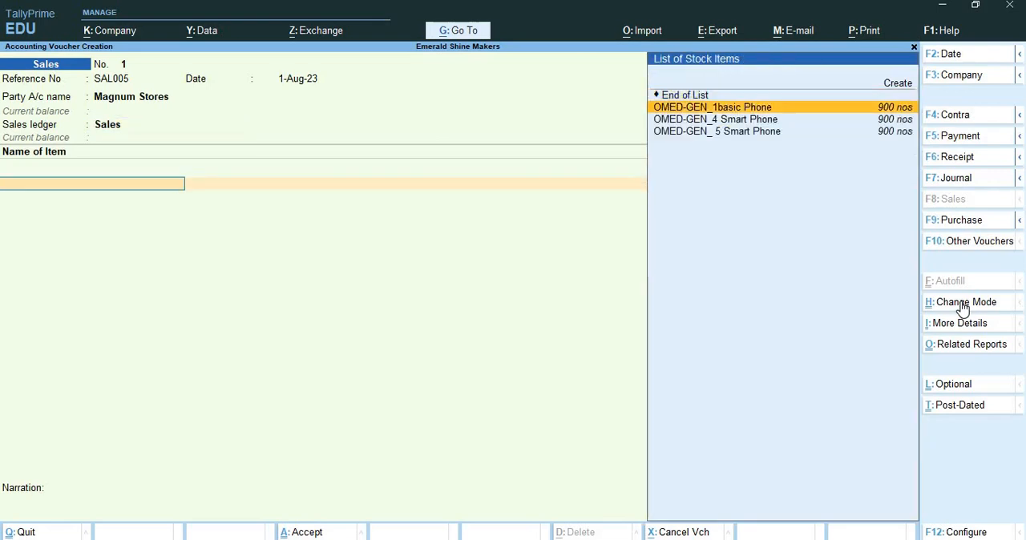
pyautogui.press('Return')
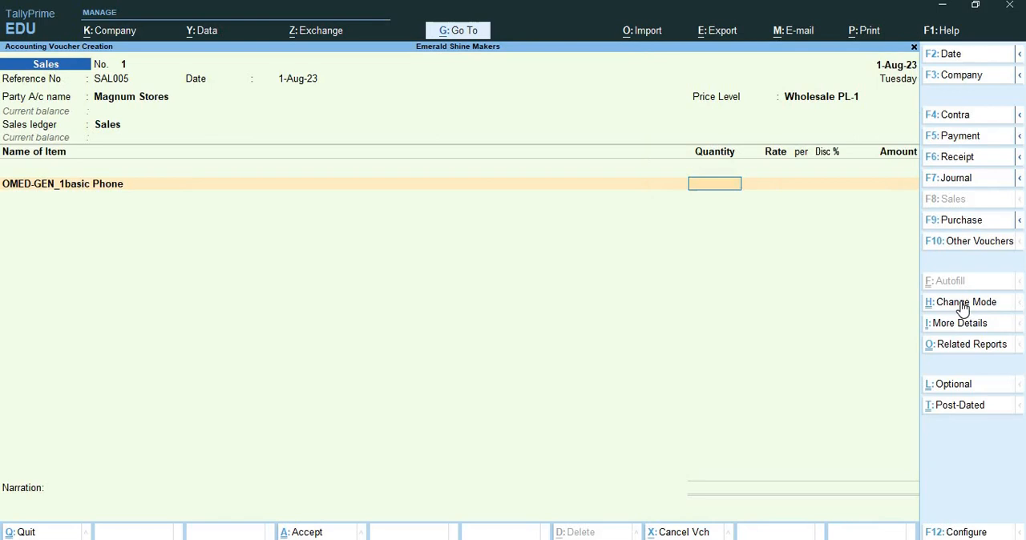
pyautogui.write('150')
pyautogui.press('Return')
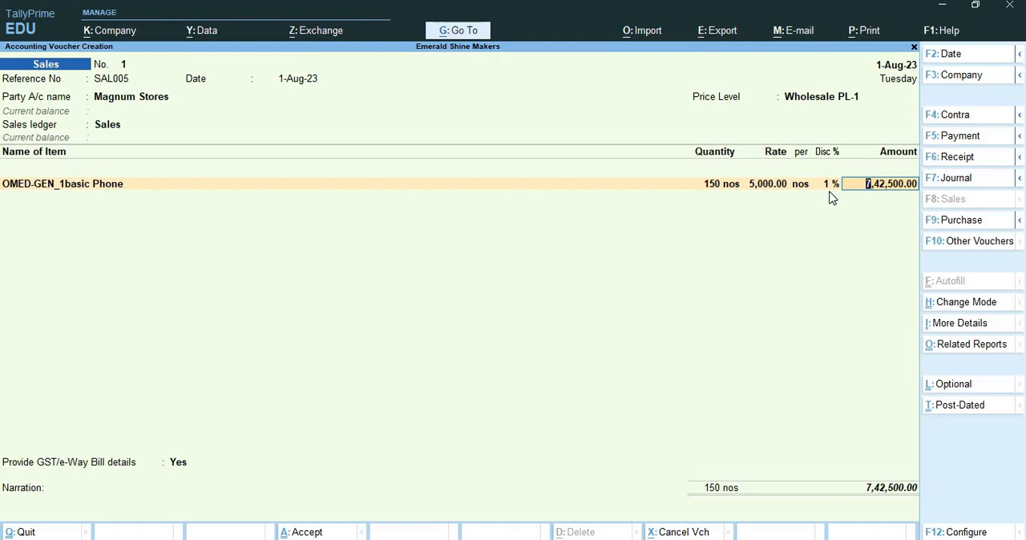
pyautogui.press('Return')
pyautogui.press('Return')
# Step: Leave the voucher's e-Way Bill and transport details blank and continue to the bill-wise details
pyautogui.press('Return')
pyautogui.press('Return')
pyautogui.press('Return')
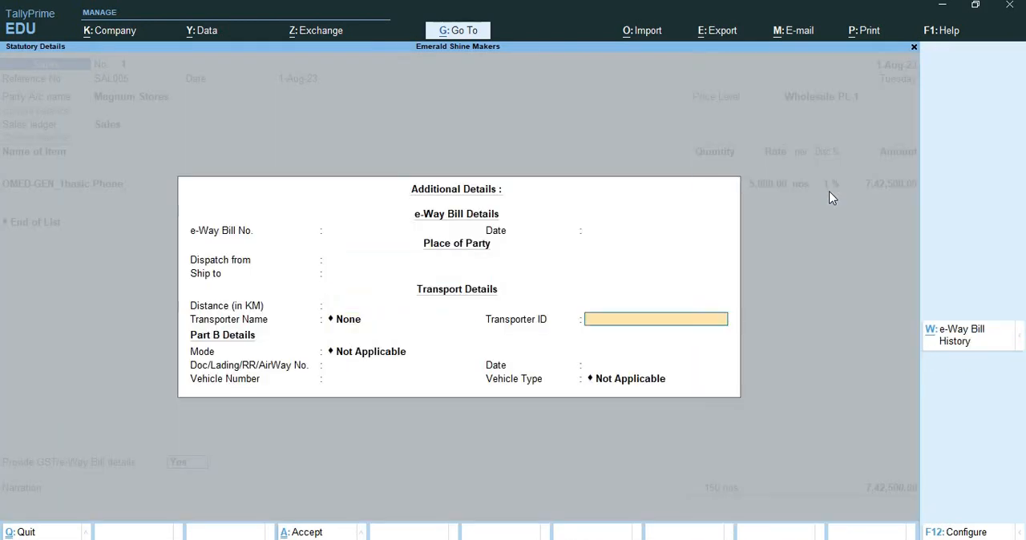
pyautogui.press('Return')
pyautogui.press('Return')
pyautogui.press('Return')
pyautogui.press('Return')
pyautogui.press('Return')
pyautogui.press('Return')
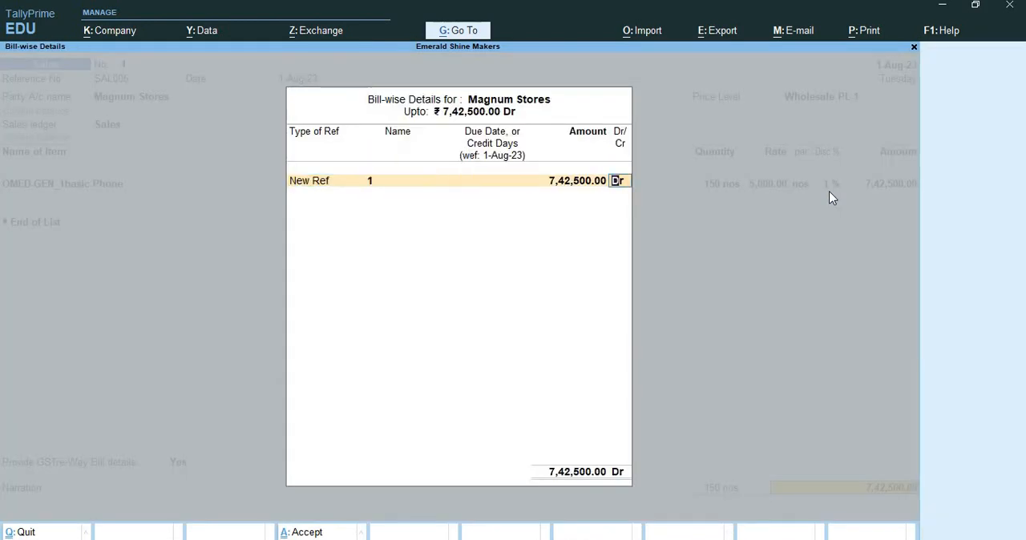
# Step: Rename the new bill reference for Magnum Stores to SAL004 and accept the bill-wise details
pyautogui.press('BackSpace')
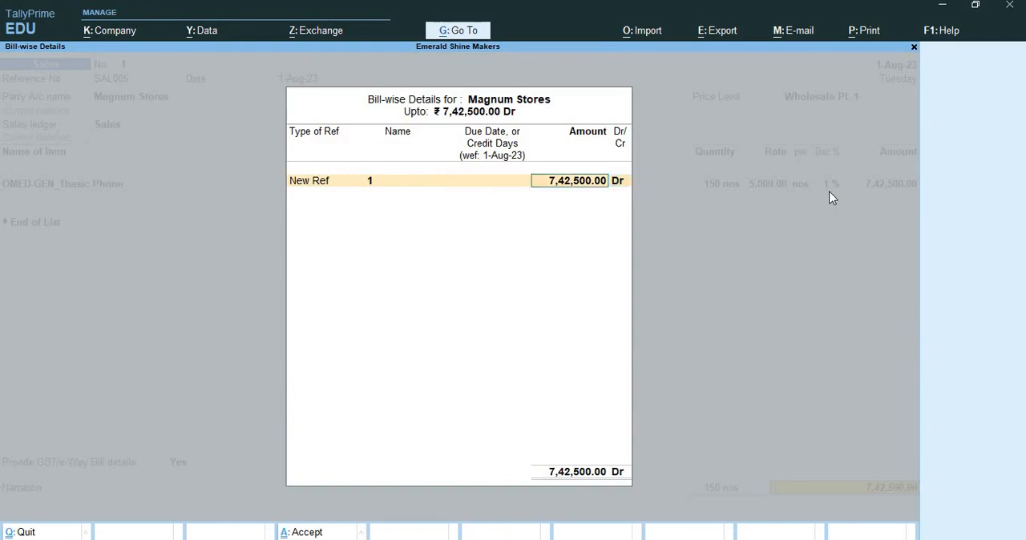
pyautogui.press('BackSpace')
pyautogui.press('BackSpace')
pyautogui.write('SA')
pyautogui.write('L004')
pyautogui.press('Return')
# Step: Save the Magnum Stores sales voucher without a narration and leave voucher entry
pyautogui.press('Return')
pyautogui.press('Return')
pyautogui.press('Return')
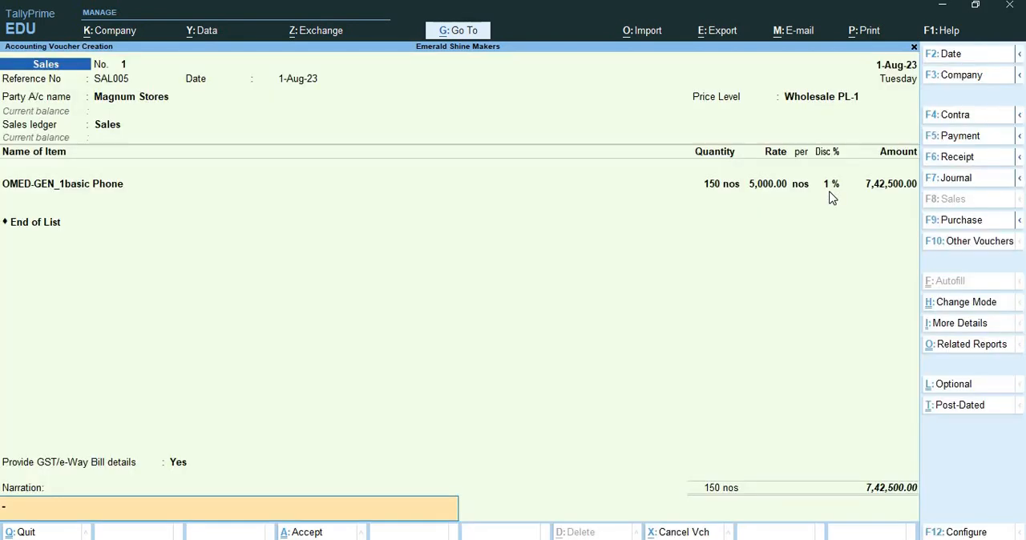
pyautogui.press('Return')
pyautogui.press('Return')
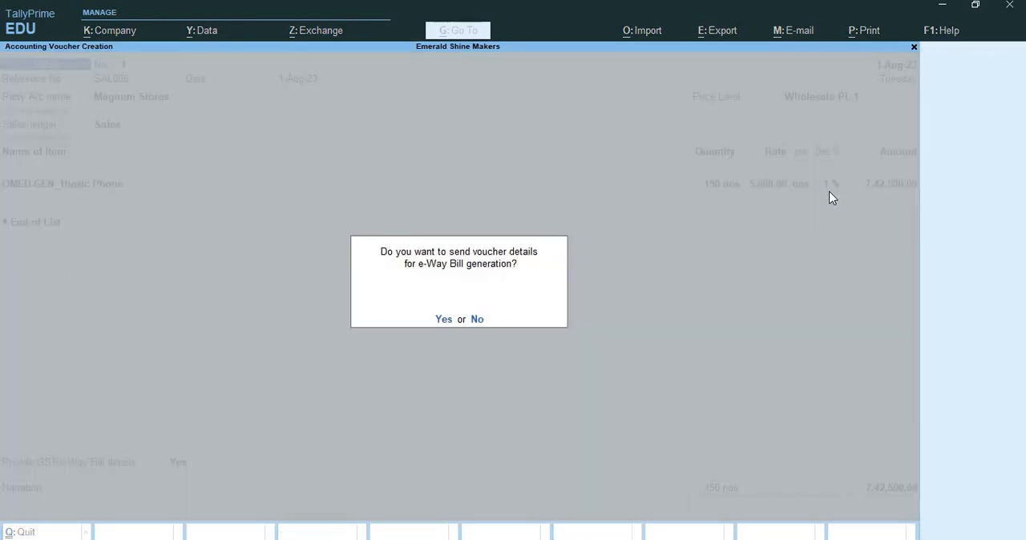
pyautogui.press('Return')
pyautogui.press('Return')
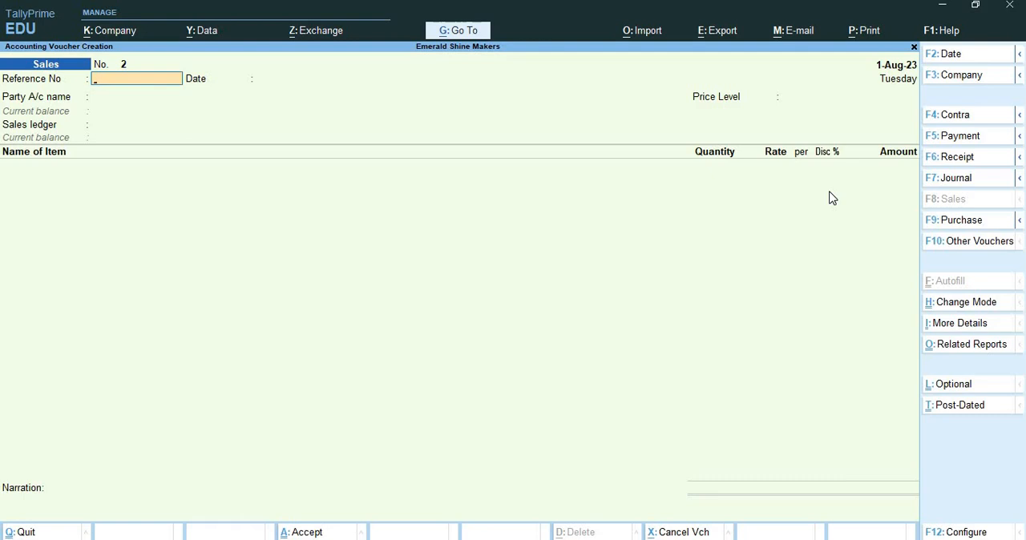
pyautogui.hotkey('ctrl', 'q')
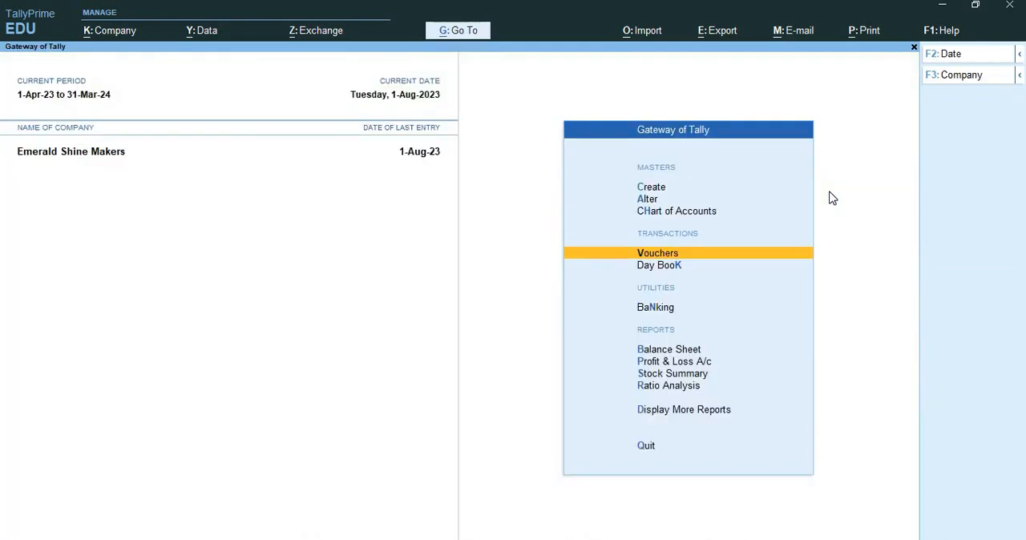
# Step: Open the price revision form for the stock group price list
pyautogui.press('Up')
pyautogui.press('Up')
pyautogui.press('Up')
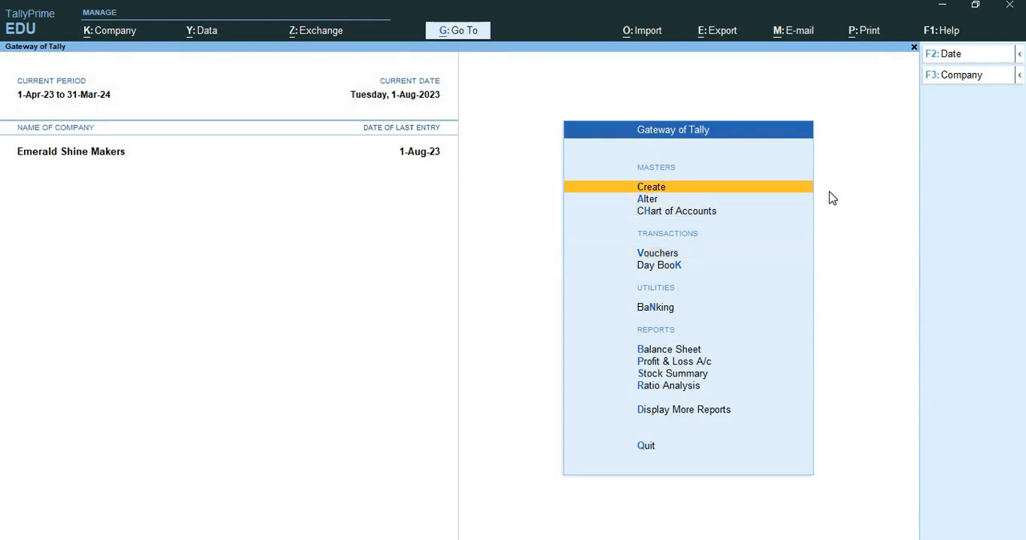
pyautogui.press('Return')
pyautogui.press('Down')
pyautogui.press('Down')
pyautogui.press('Down')
pyautogui.press('Down')
pyautogui.press('Down')
pyautogui.press('Down')
pyautogui.press('Down')
pyautogui.press('Down')
pyautogui.press('Down')
pyautogui.press('Down')
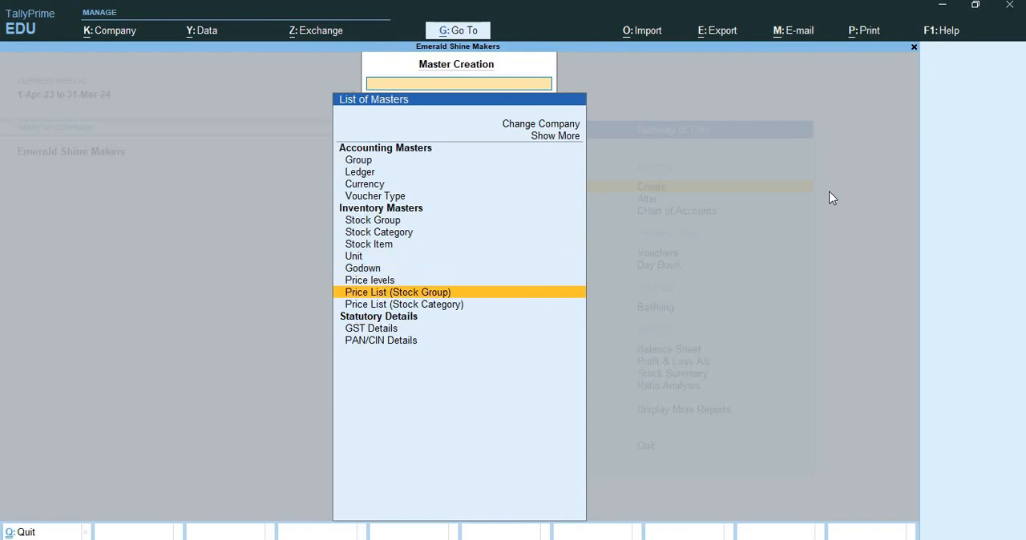
pyautogui.press('Return')
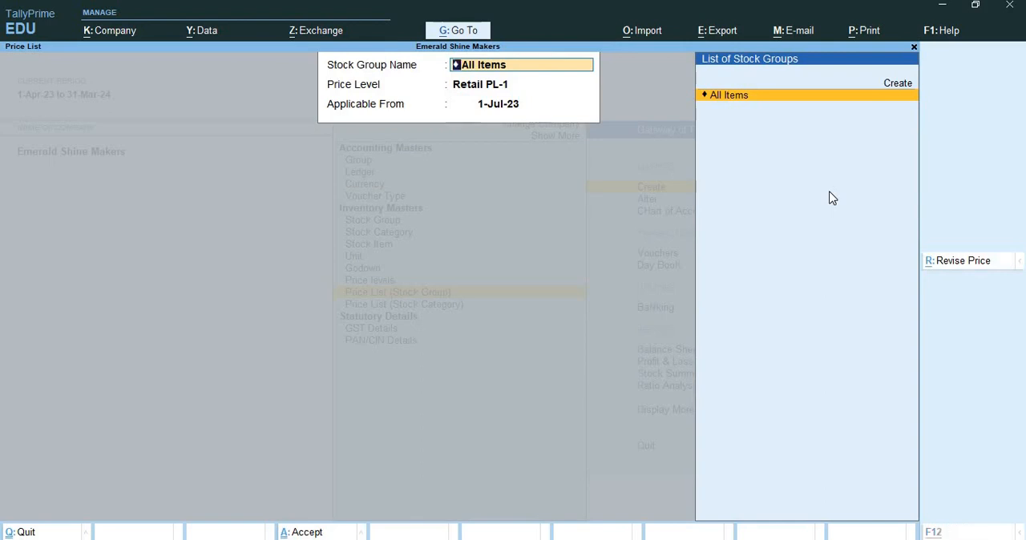
pyautogui.hotkey('ctrl', 'r')
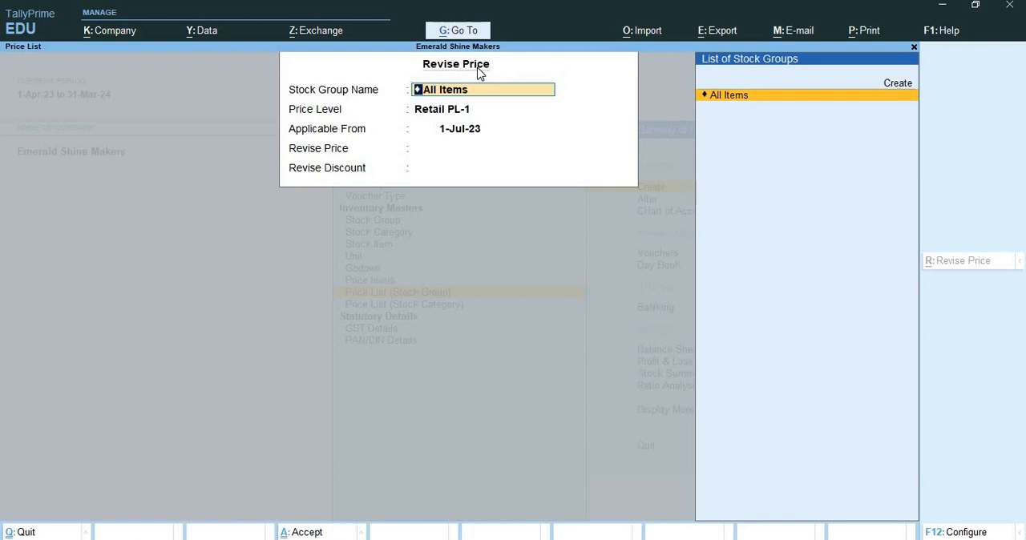
# Step: Target the Wholesale PL-1 price level for all stock items in the price revision, applicable from 1-Jul-23
pyautogui.press('Return')
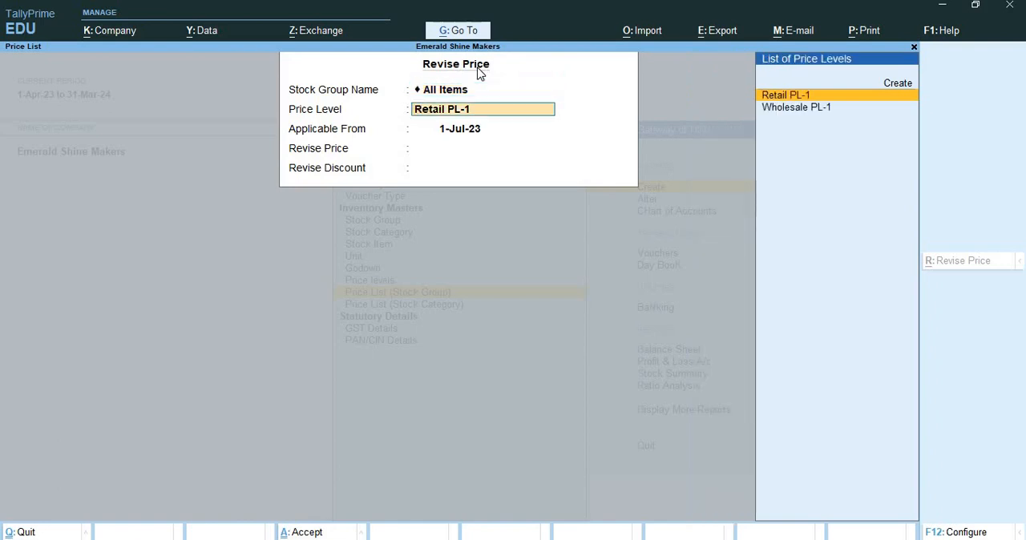
pyautogui.press('Down')
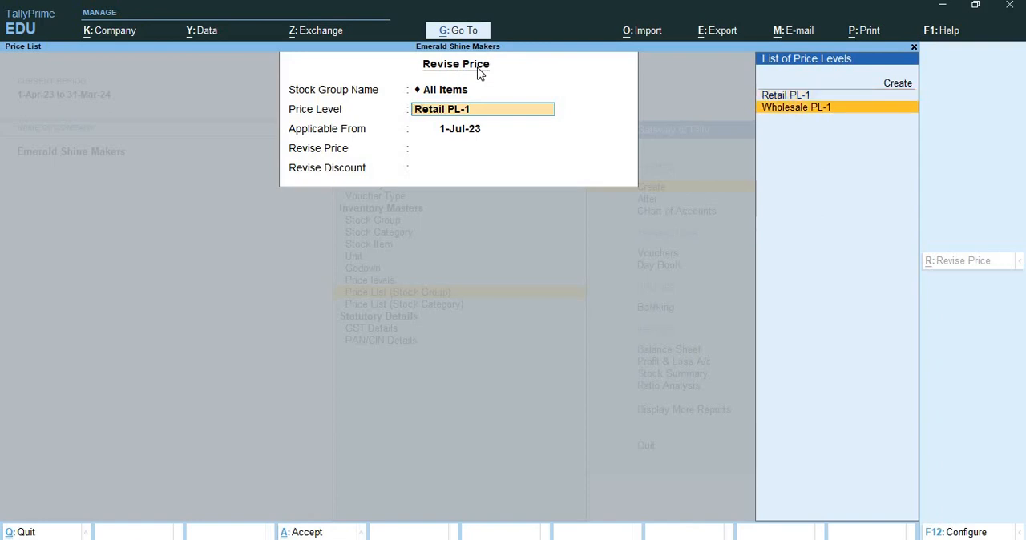
pyautogui.press('Return')
pyautogui.press('Return')
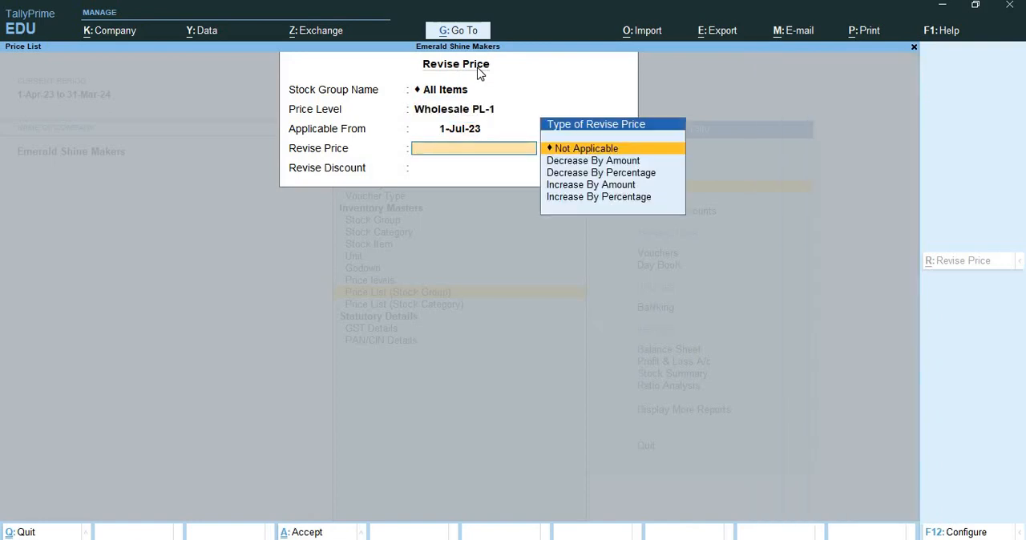
# Step: Increase the prices by an amount of 100 ₹, leave the discount revision as Not Applicable, and apply the revision
pyautogui.press('Down')
pyautogui.press('Down')
pyautogui.press('Down')
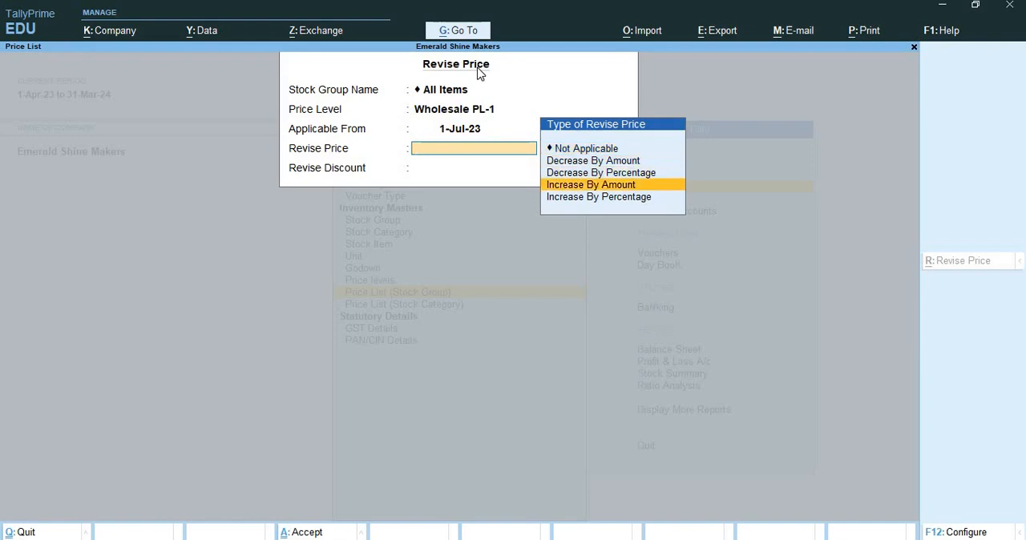
pyautogui.press('Return')
pyautogui.write('100')
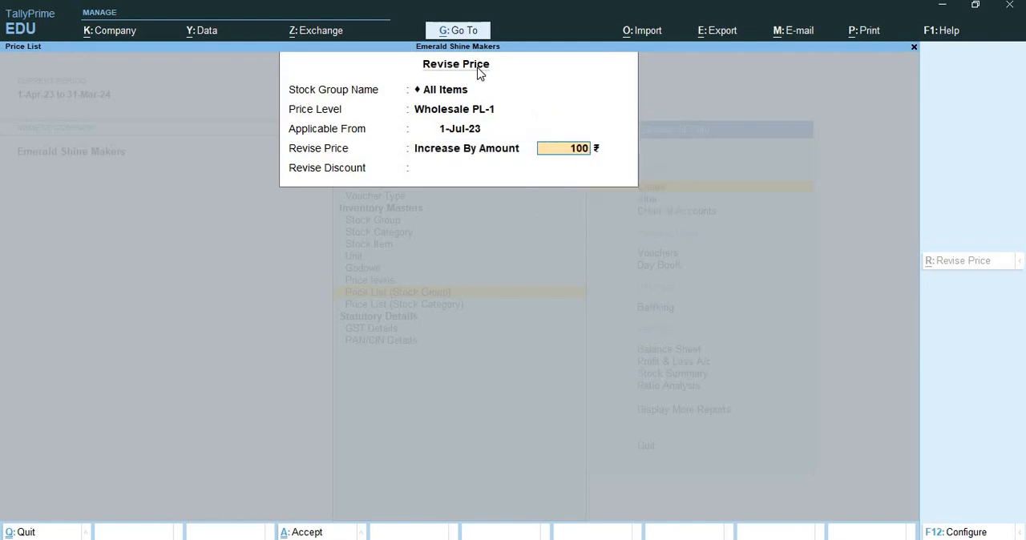
pyautogui.press('Return')
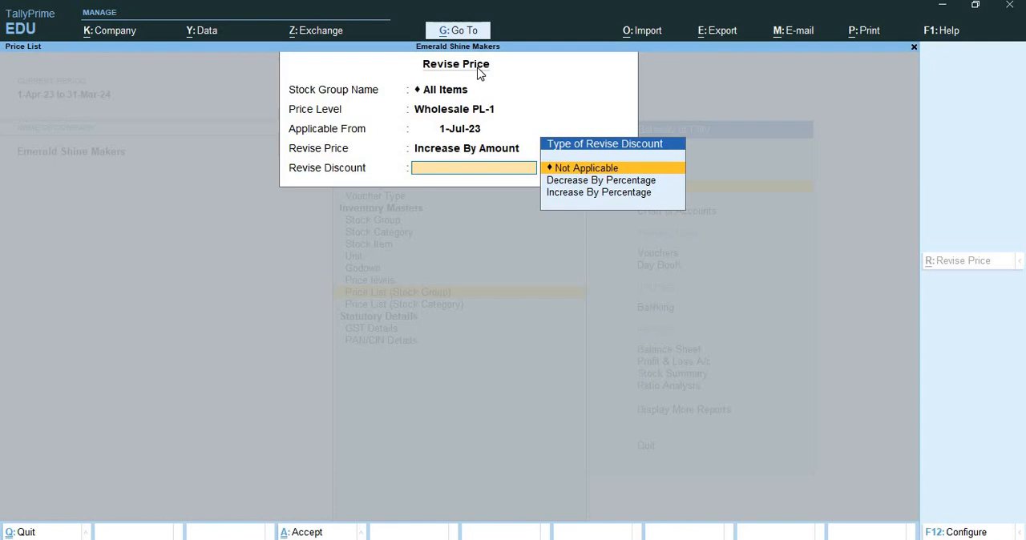
pyautogui.press('Return')
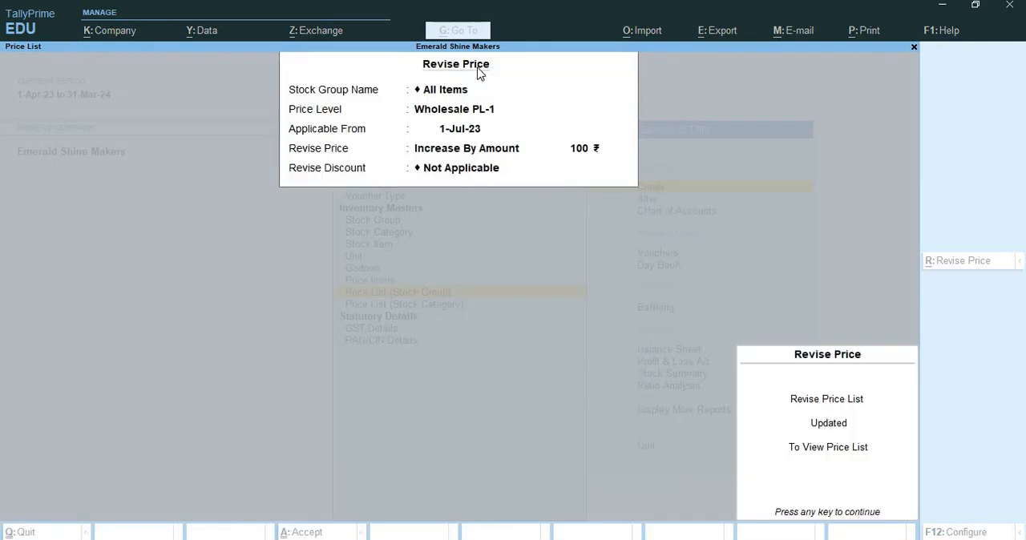
pyautogui.press('Return')
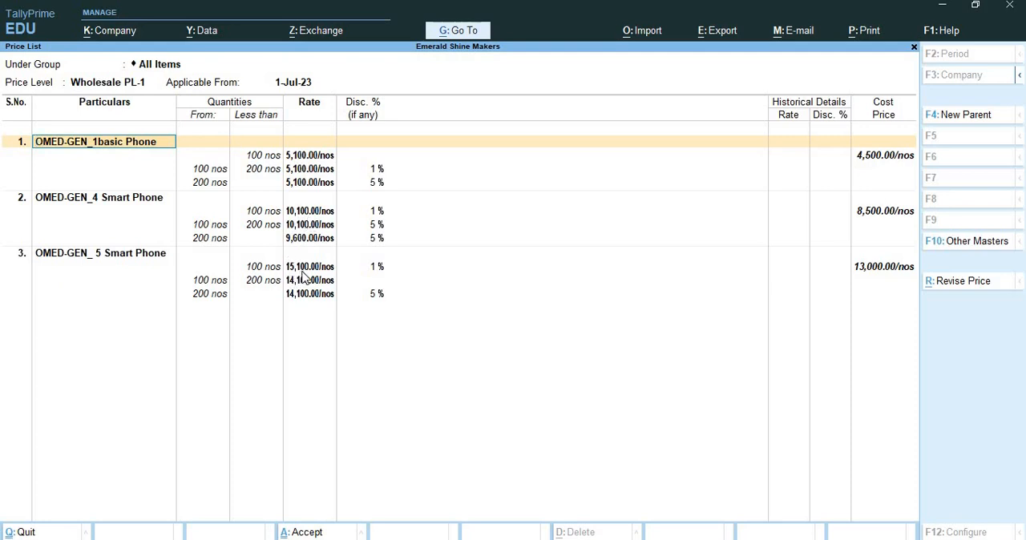
# Step: Go through the revised Wholesale PL-1 rates of all three phone items and accept the price list
pyautogui.press('Down')
pyautogui.press('Down')
pyautogui.press('Down')
pyautogui.press('Down')
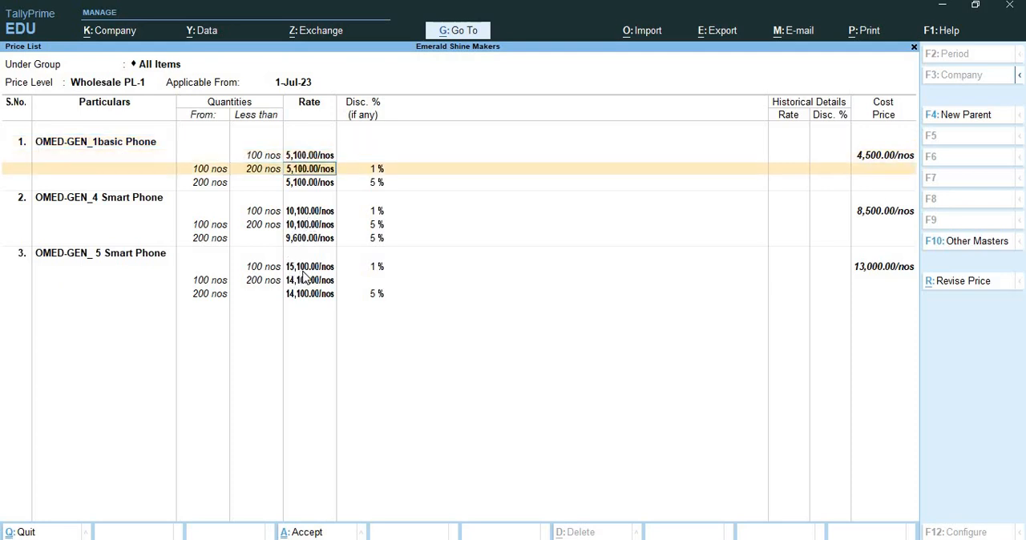
pyautogui.press('Down')
pyautogui.press('Down')
pyautogui.press('Down')
pyautogui.press('Down')
pyautogui.press('Down')
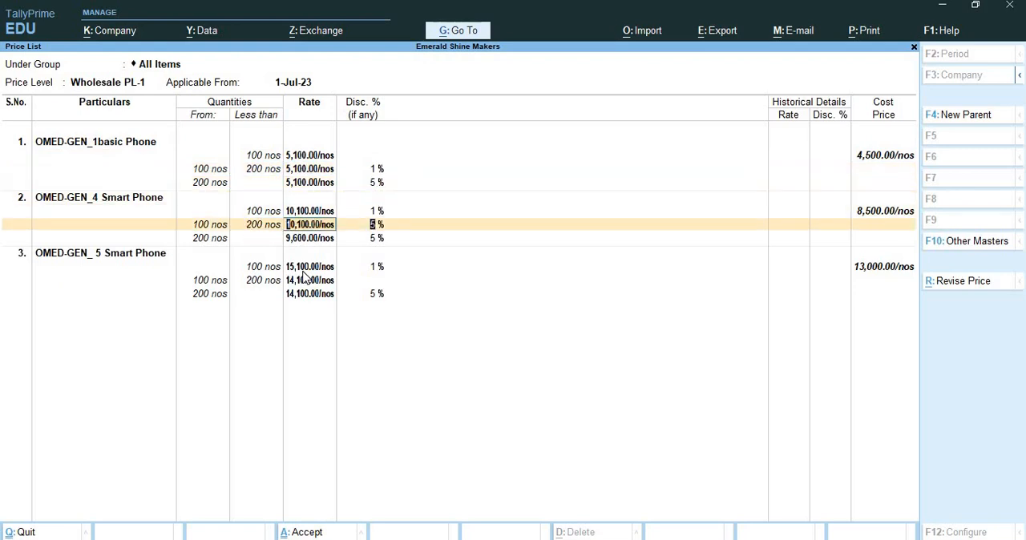
pyautogui.press('Return')
pyautogui.press('Return')
pyautogui.press('Return')
pyautogui.press('Return')
pyautogui.press('Return')
pyautogui.press('Return')
pyautogui.press('Return')
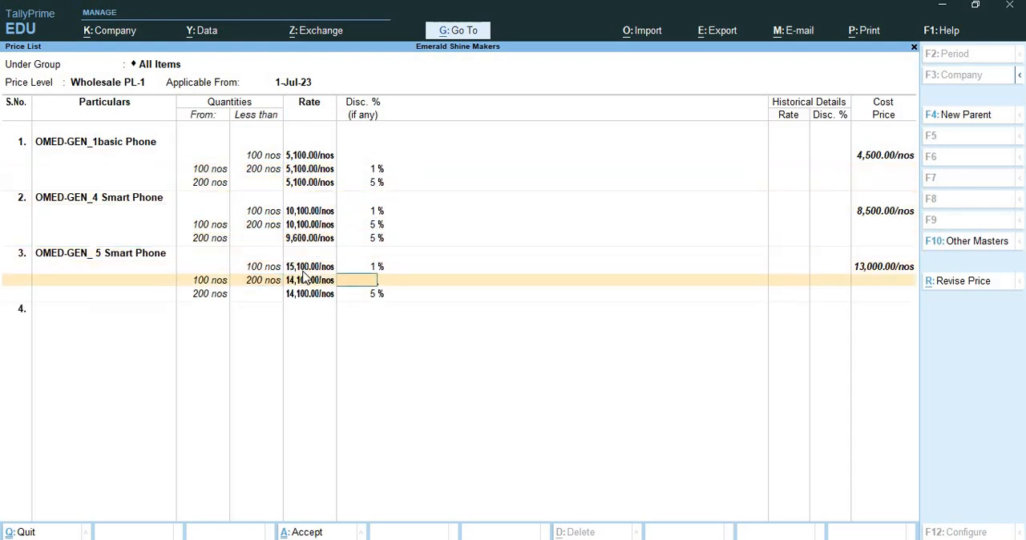
pyautogui.press('Return')
pyautogui.press('Return')
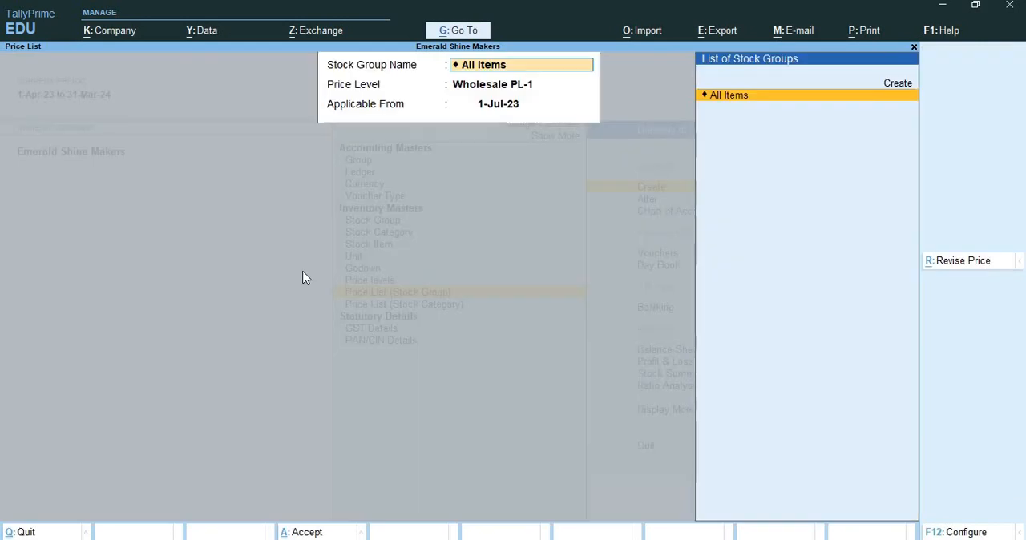
# Step: Leave price list creation and open a new sales voucher
pyautogui.hotkey('ctrl', 'q')
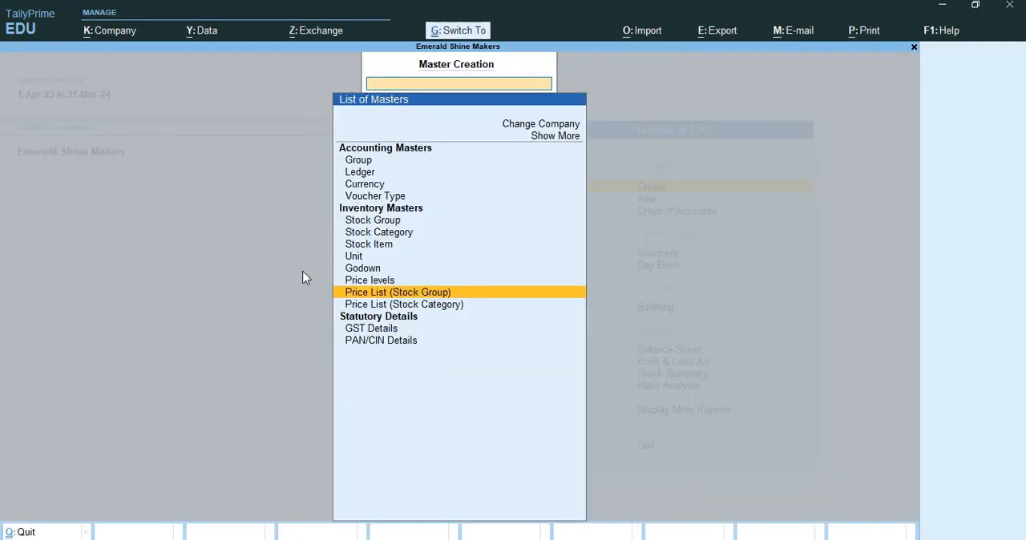
pyautogui.hotkey('ctrl', 'q')
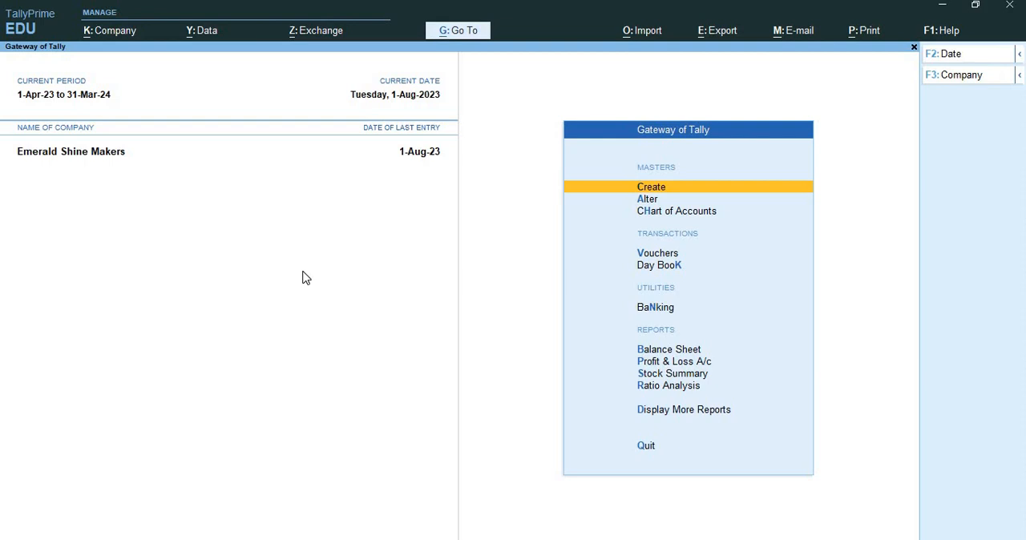
pyautogui.press('Down')
pyautogui.press('Down')
pyautogui.press('Down')
pyautogui.press('Down')
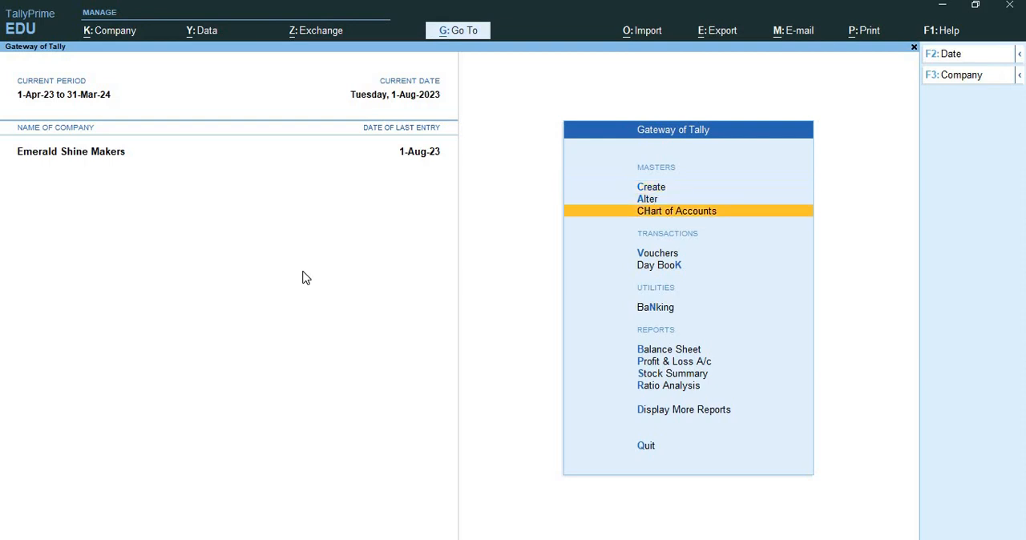
pyautogui.press('Up')
pyautogui.press('Return')
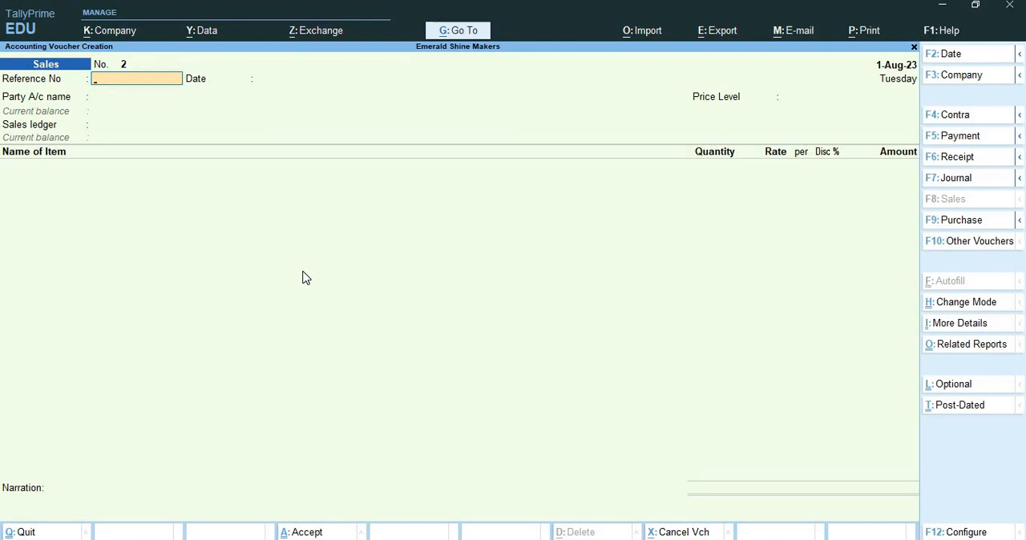
# Step: Enter SAI006 as the sales voucher's reference number and set the voucher date to 2-Aug-23
pyautogui.write('SAI006')
pyautogui.press('Return')
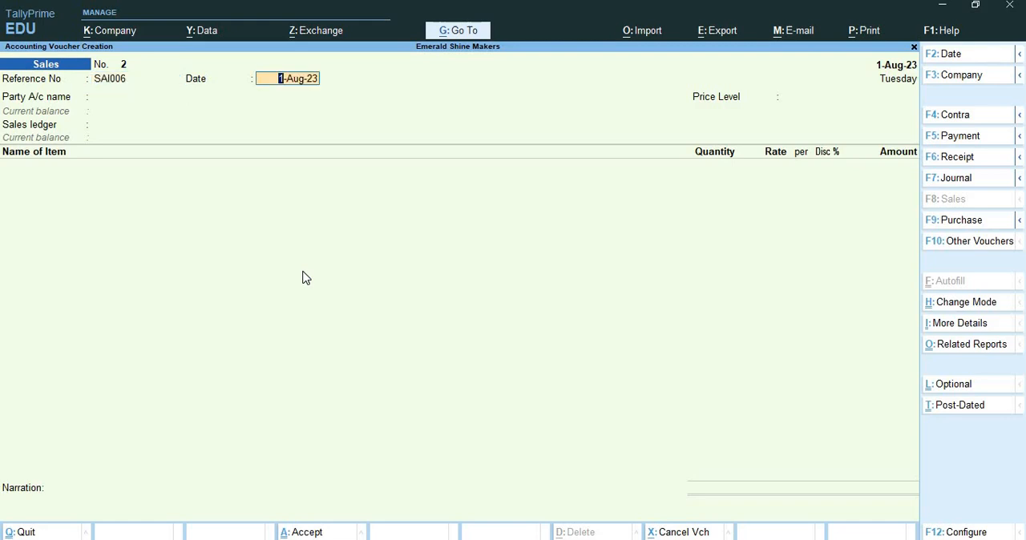
pyautogui.press('F2')
pyautogui.press('Return')
pyautogui.write('2')
pyautogui.write('-8')
pyautogui.press('Return')
# Step: Select Magnum Stores as the voucher's party and accept the dispatch and party details without changes
pyautogui.press('Down')
pyautogui.press('Down')
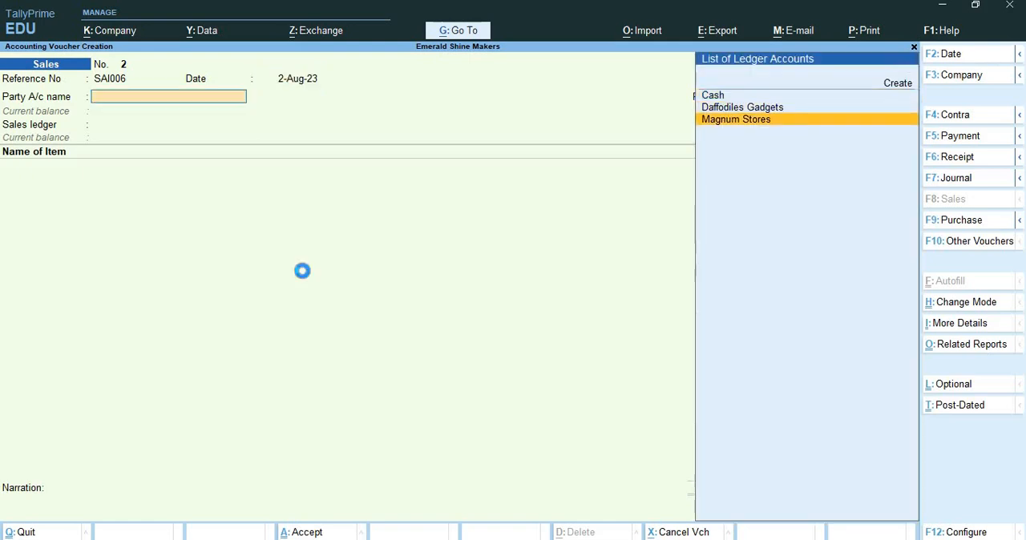
pyautogui.press('Return')
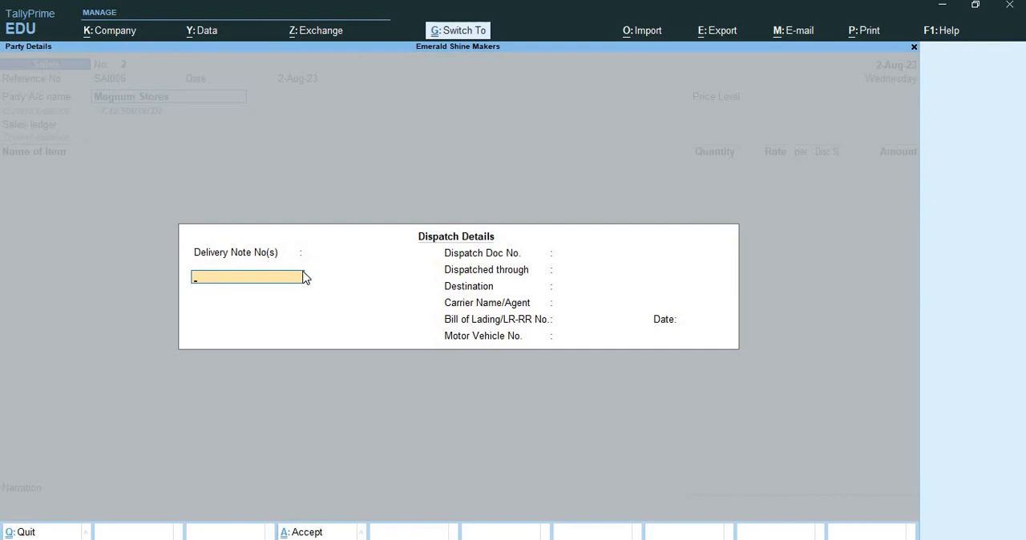
pyautogui.hotkey('ctrl', 'a')
pyautogui.hotkey('ctrl', 'a')
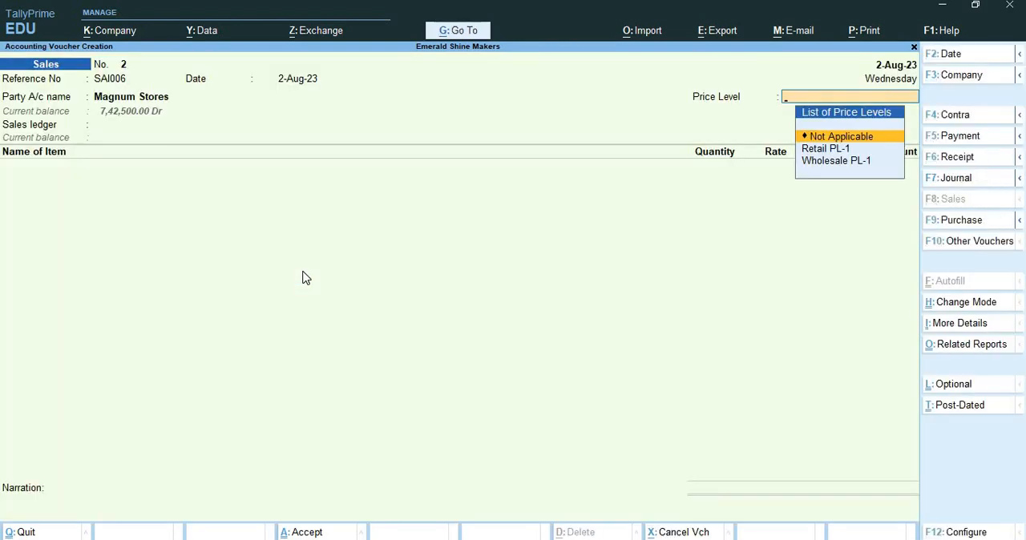
# Step: Apply the Wholesale PL-1 price level to the voucher and choose Sales as the sales ledger
pyautogui.press('Down')
pyautogui.press('Down')
pyautogui.press('Return')
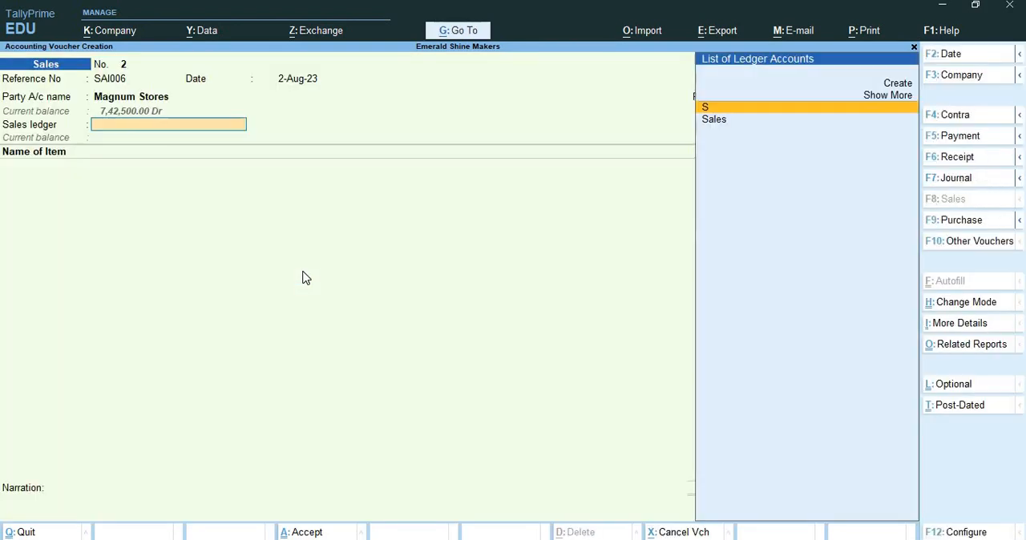
pyautogui.press('Down')
pyautogui.press('Return')
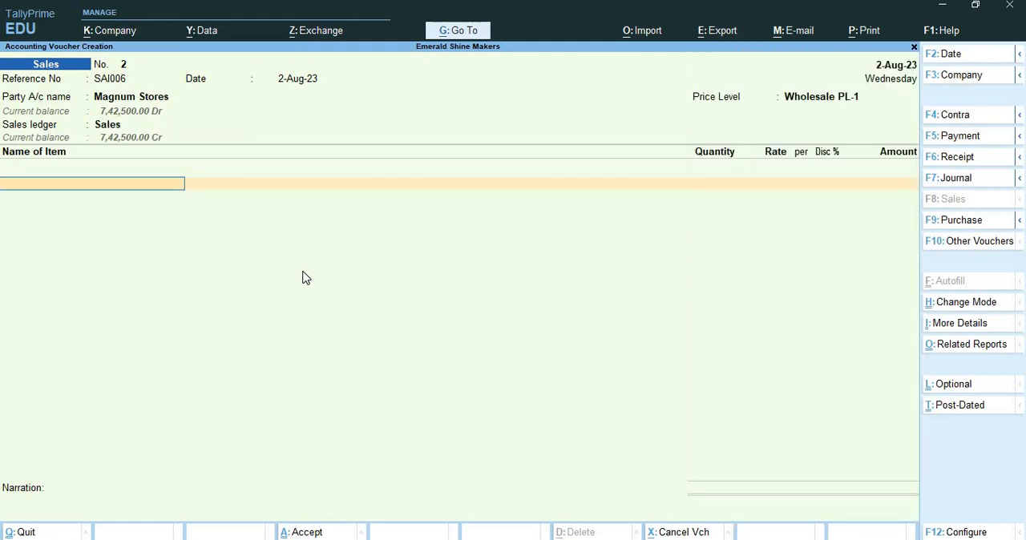
# Step: Add 200 nos of OMED-GEN_ 5 Smart Phone to the voucher, keeping the rate and discount from the price list
pyautogui.write('Om')
pyautogui.press('Down')
pyautogui.press('Down')
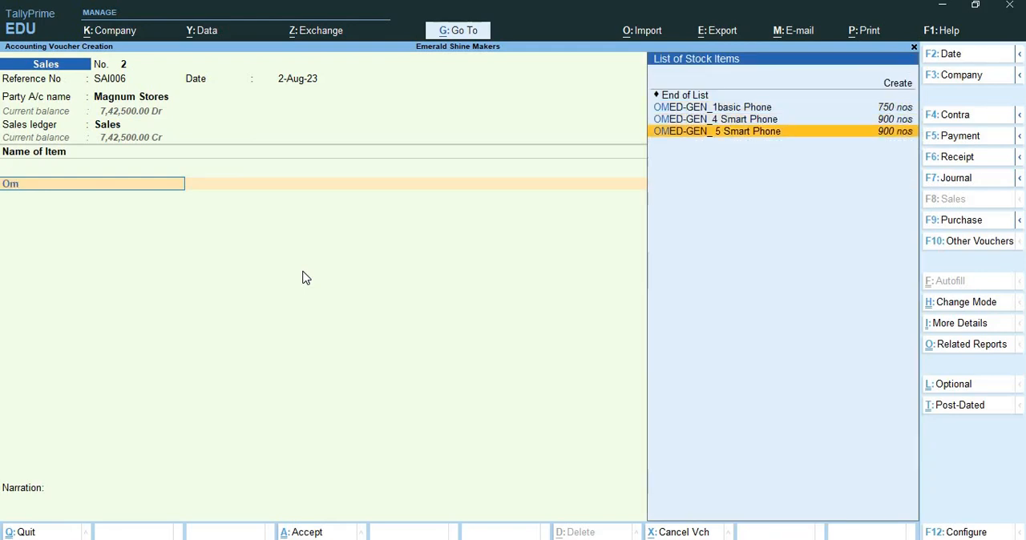
pyautogui.press('Return')
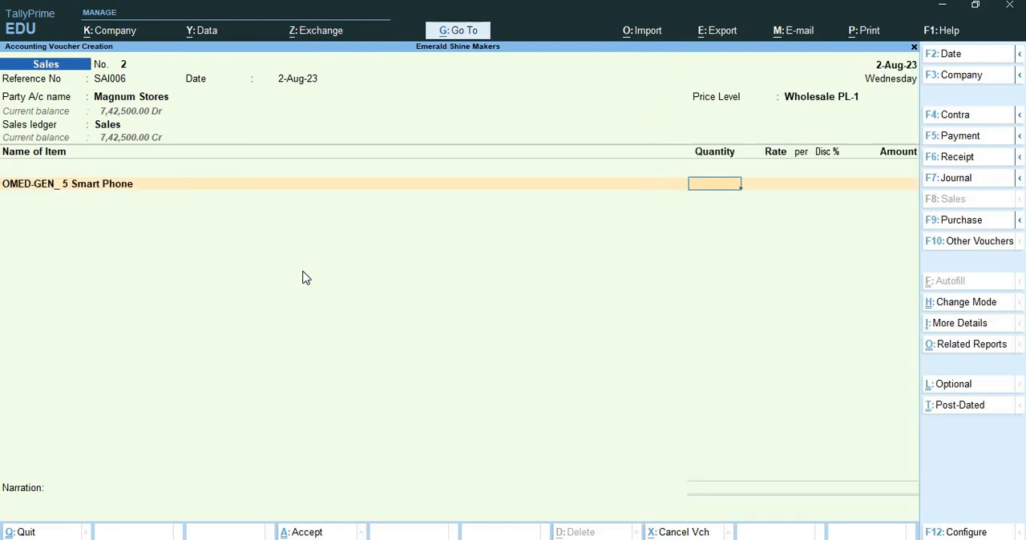
pyautogui.write('200')
pyautogui.press('Return')
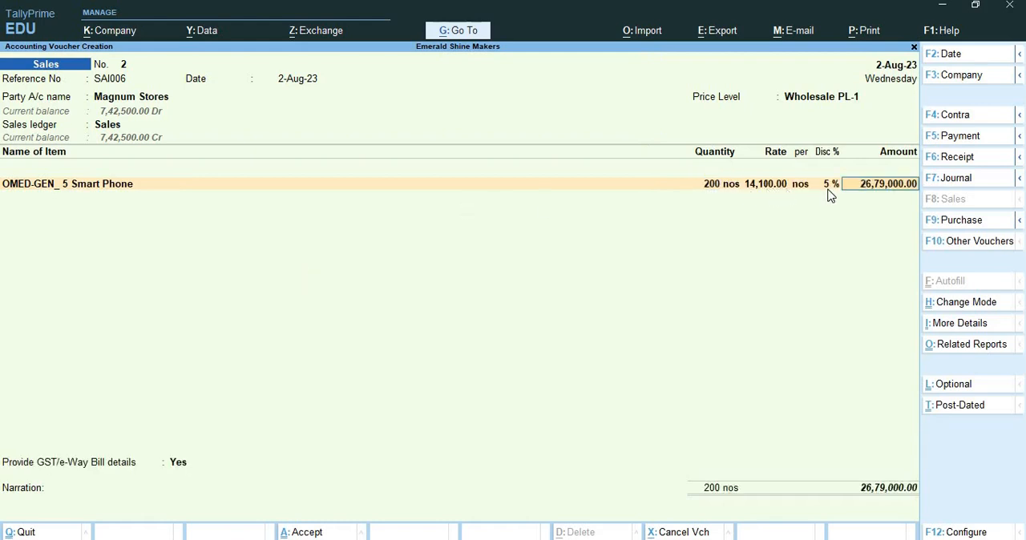
pyautogui.press('Return')
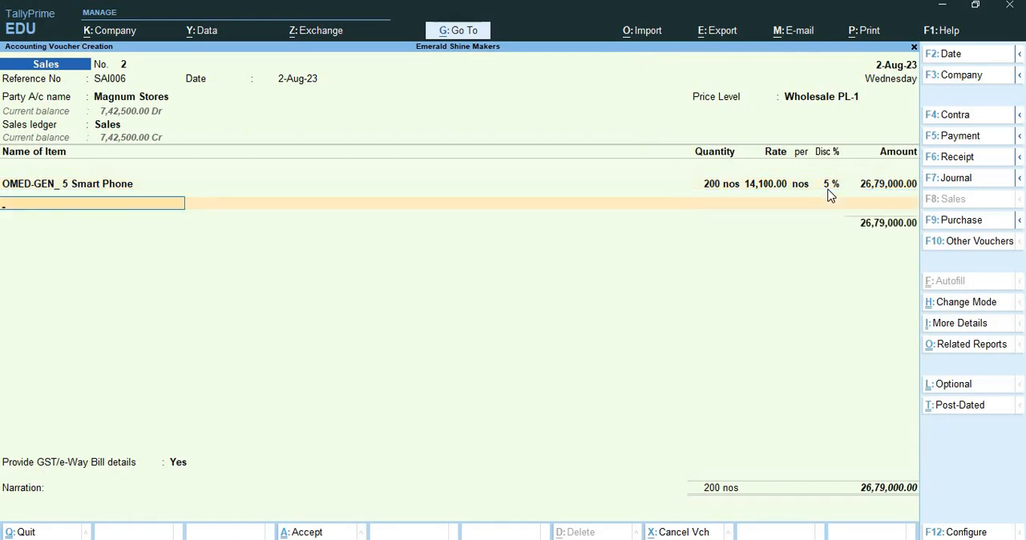
# Step: End the item list and leave the e-Way Bill and transport details blank, continuing to the narration
pyautogui.press('Return')
pyautogui.press('Return')
pyautogui.press('Return')
pyautogui.press('Return')
pyautogui.press('Return')
pyautogui.press('Return')
pyautogui.press('Return')
pyautogui.press('Return')
pyautogui.press('Return')
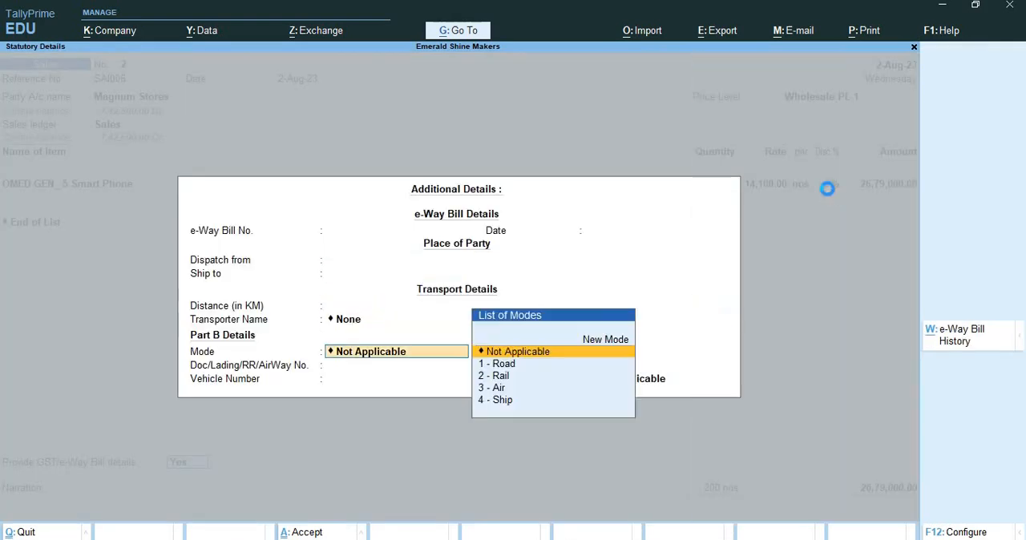
pyautogui.press('Return')
pyautogui.press('Return')
pyautogui.press('Return')
pyautogui.press('Return')
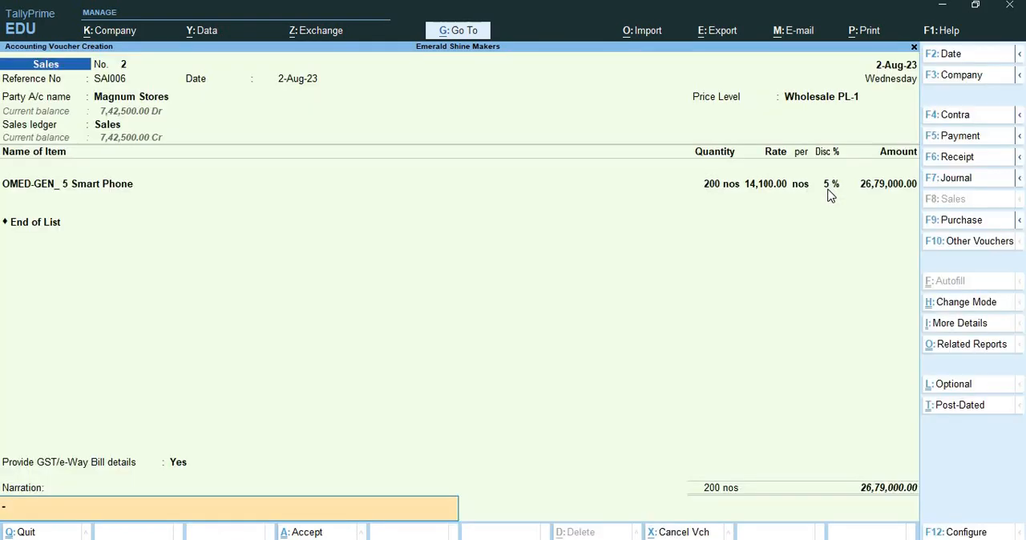
# Step: Save the SAI006 sales voucher without a narration and leave voucher entry
pyautogui.press('Return')
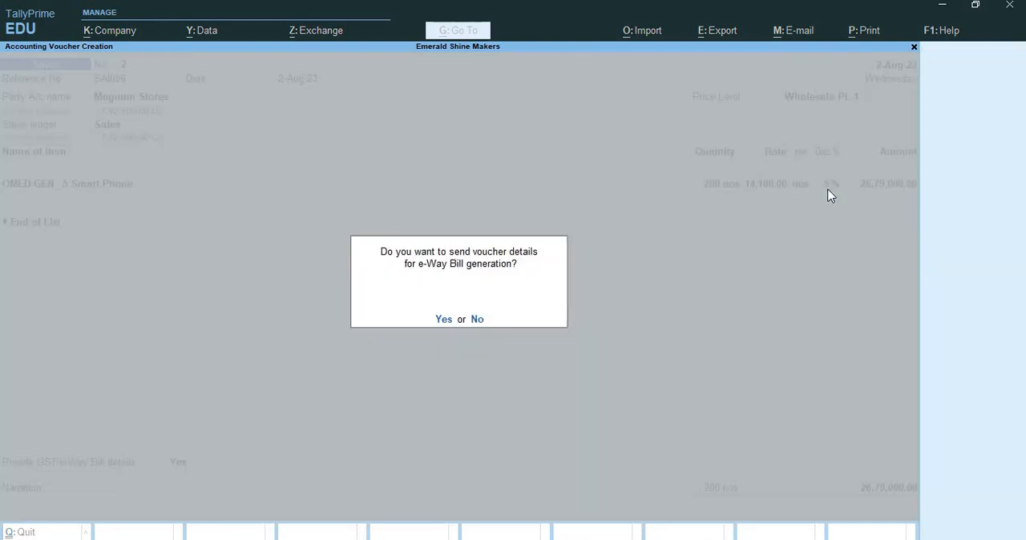
pyautogui.press('Return')
pyautogui.press('Return')
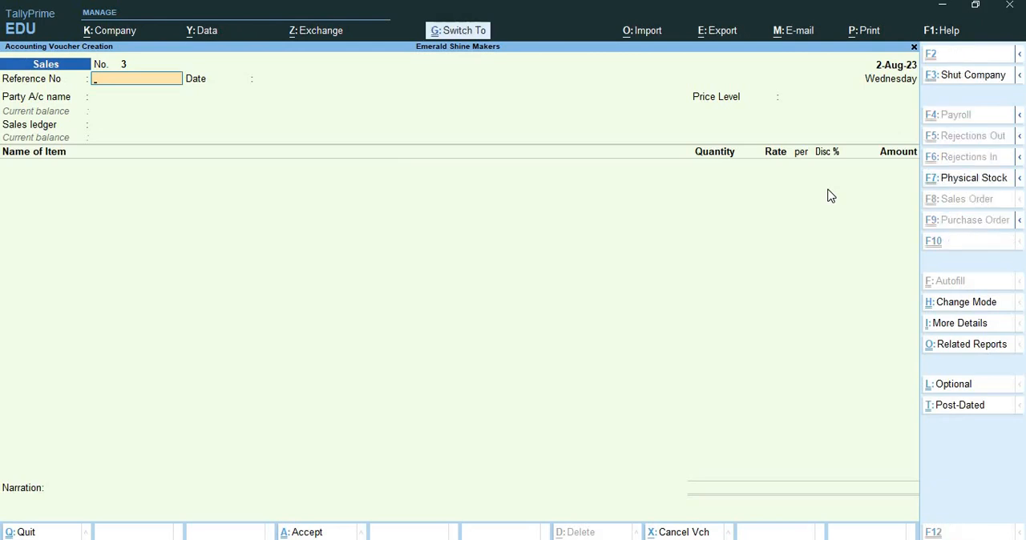
pyautogui.hotkey('ctrl', 'q')
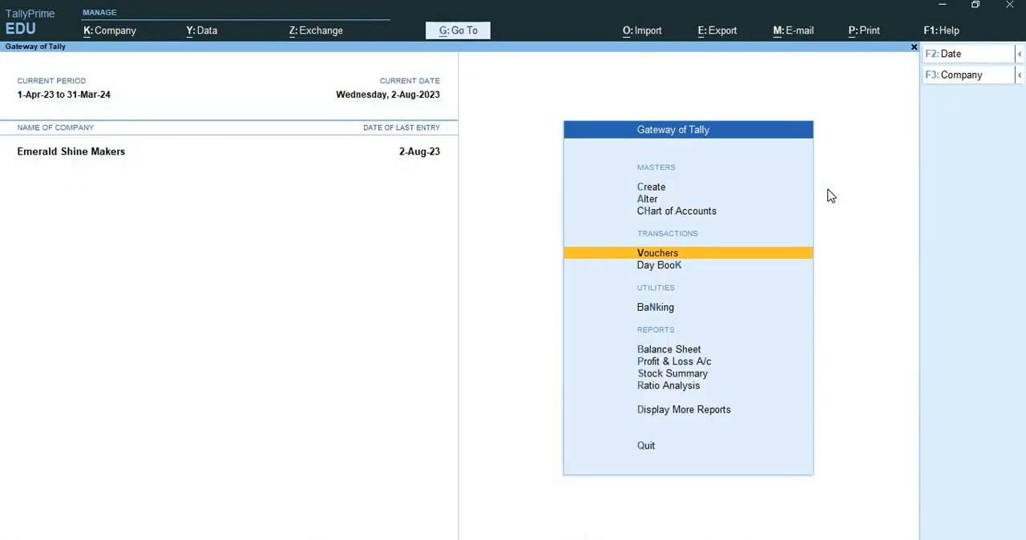